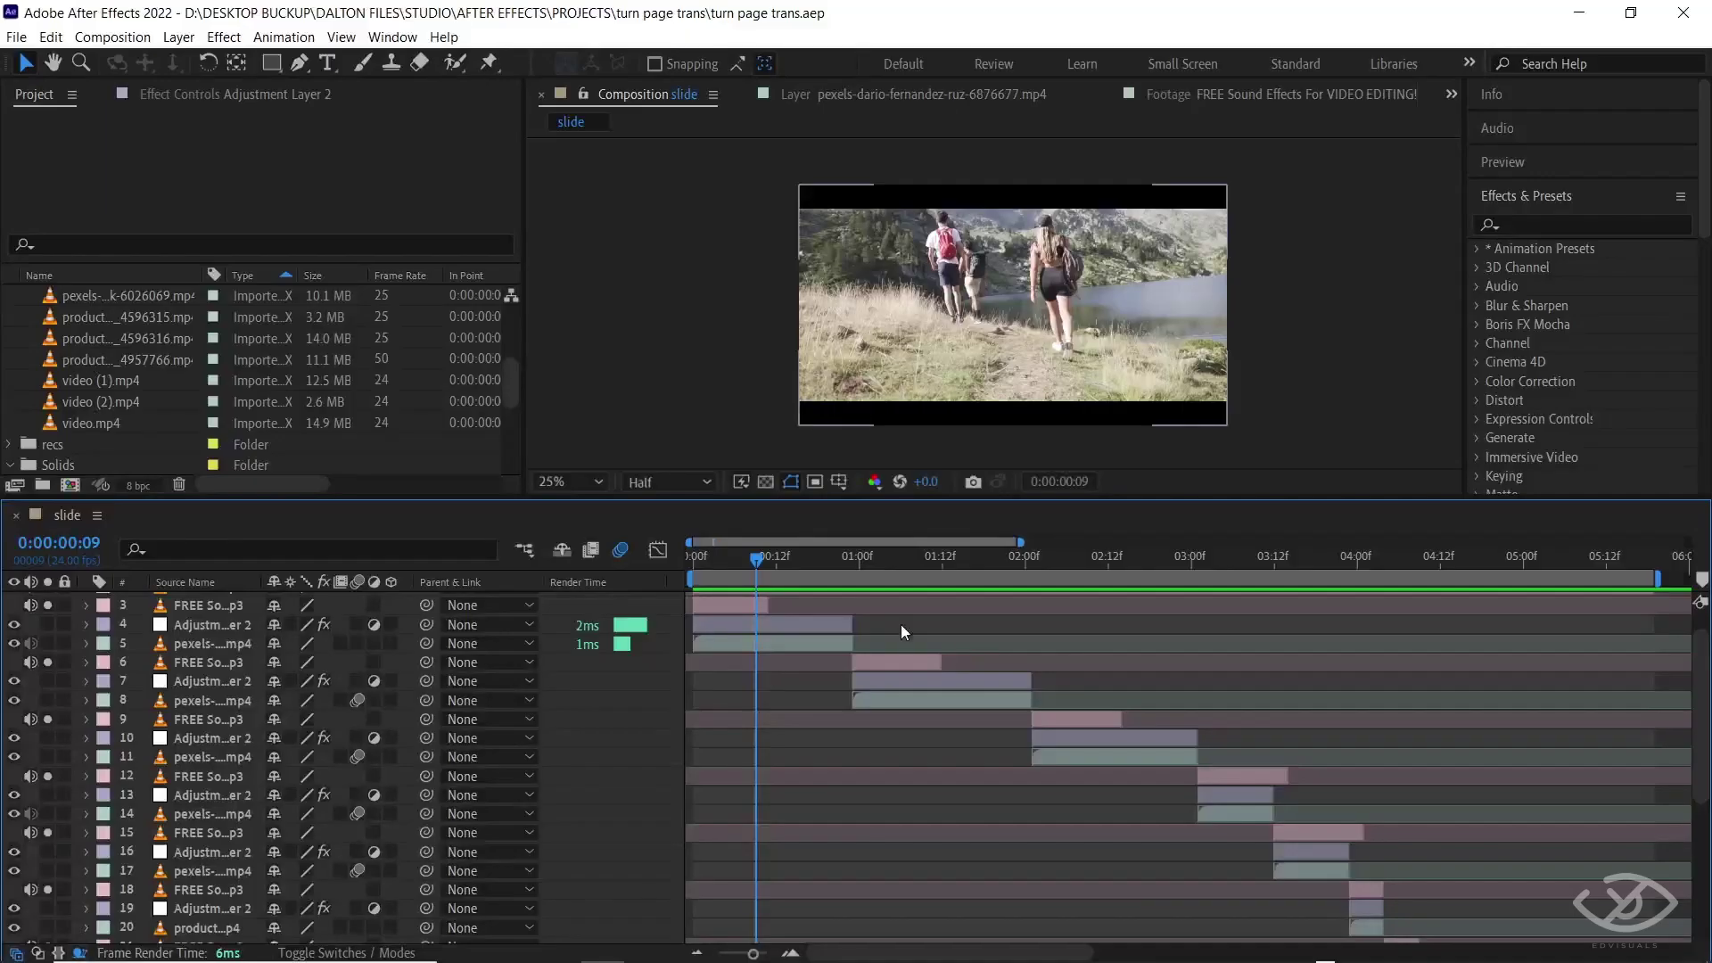
Play back the slide composition from its beginning to review the transition effect
{"action": "left_click_drag", "start_coordinate": [763, 562], "coordinate": [640, 562]}
{"action": "key", "text": "space"}
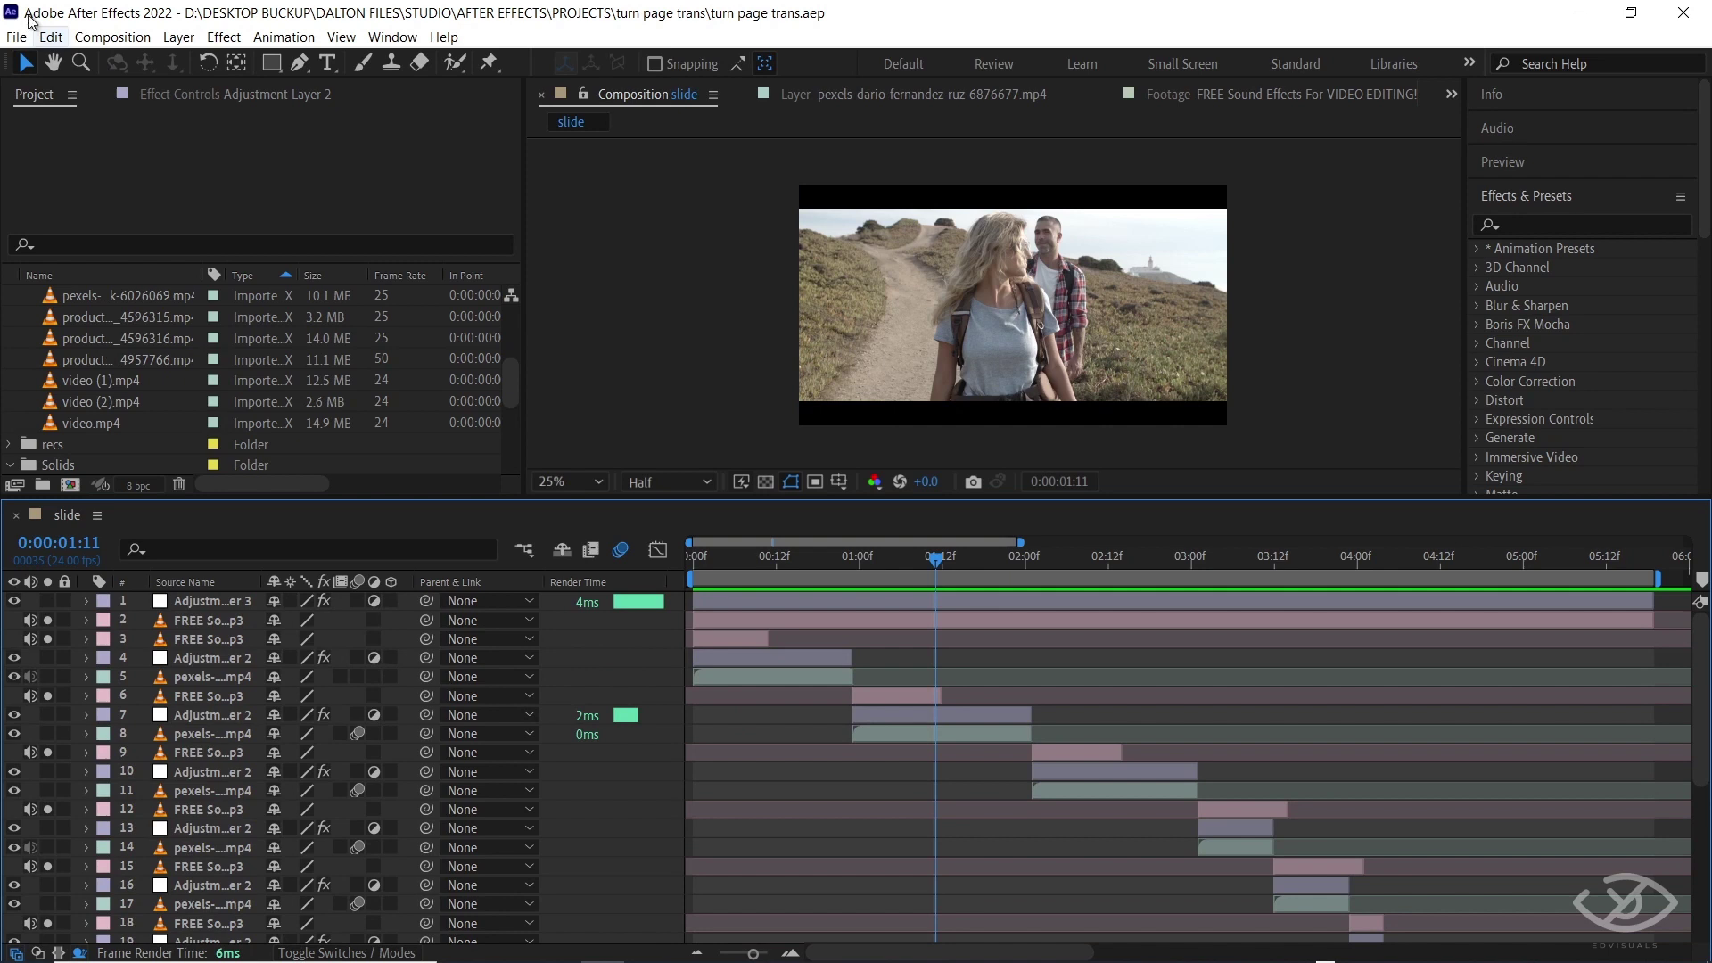
Create a 1920 x 1080, 24 fps composition named "benn tk slide transition" with a duration of 0:00:18:07
{"action": "left_click", "coordinate": [183, 55]}
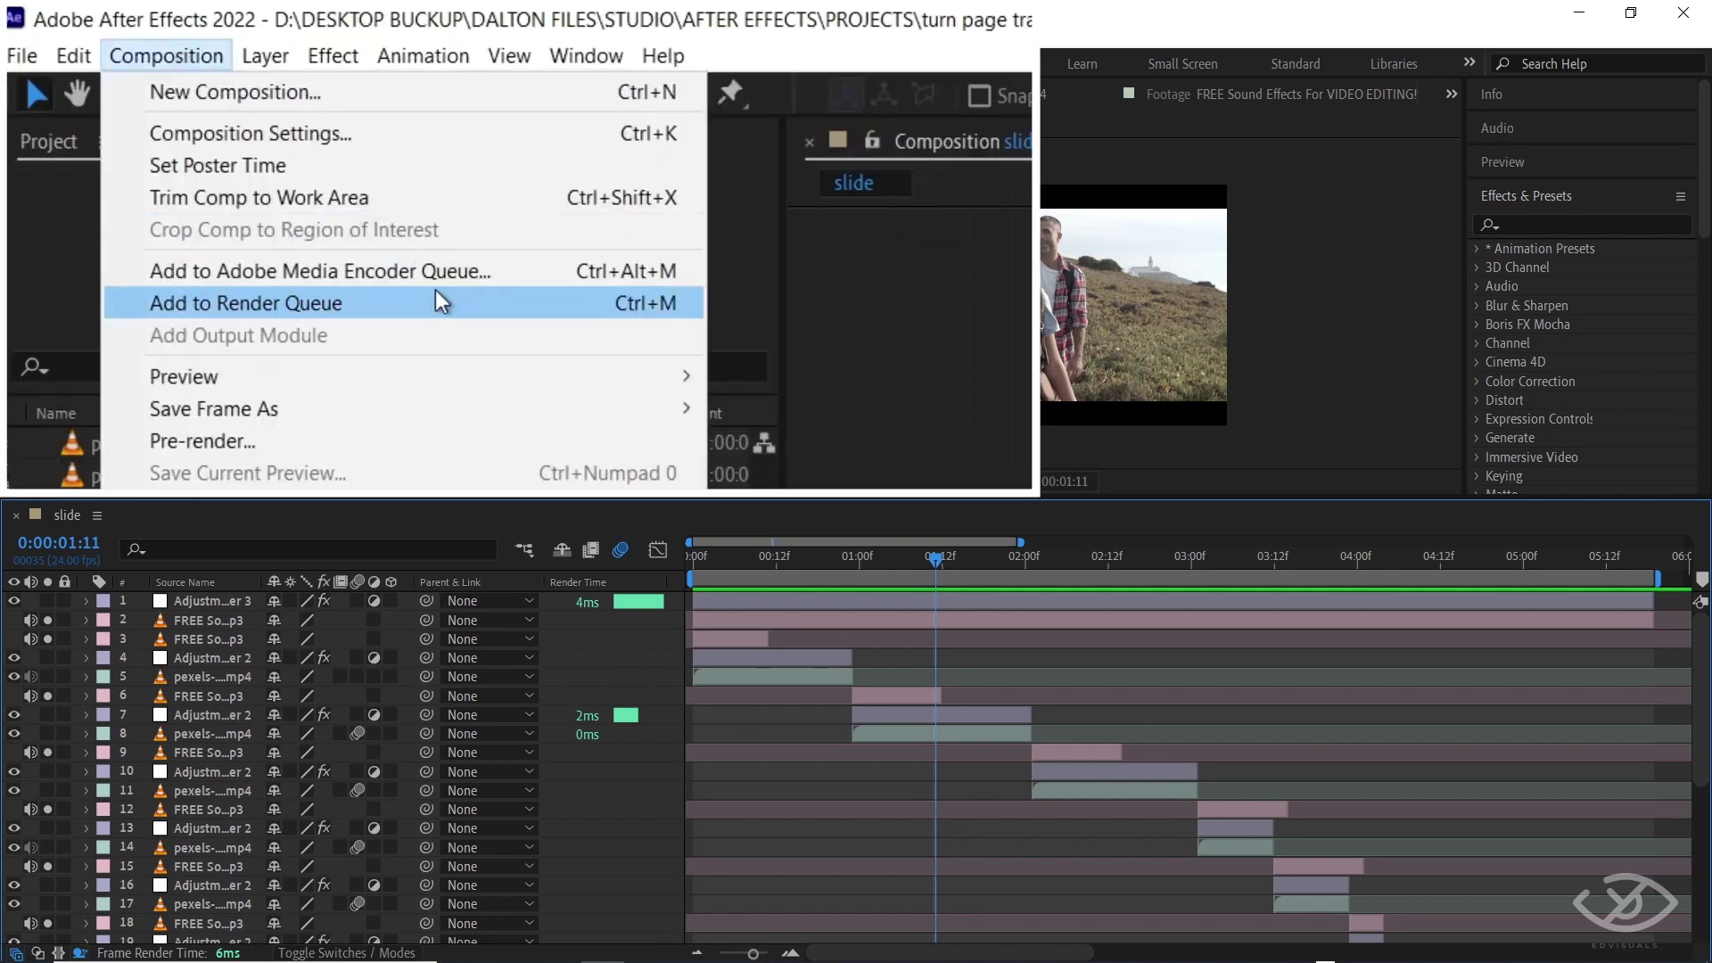
{"action": "left_click", "coordinate": [343, 113]}
{"action": "type", "text": "b"}
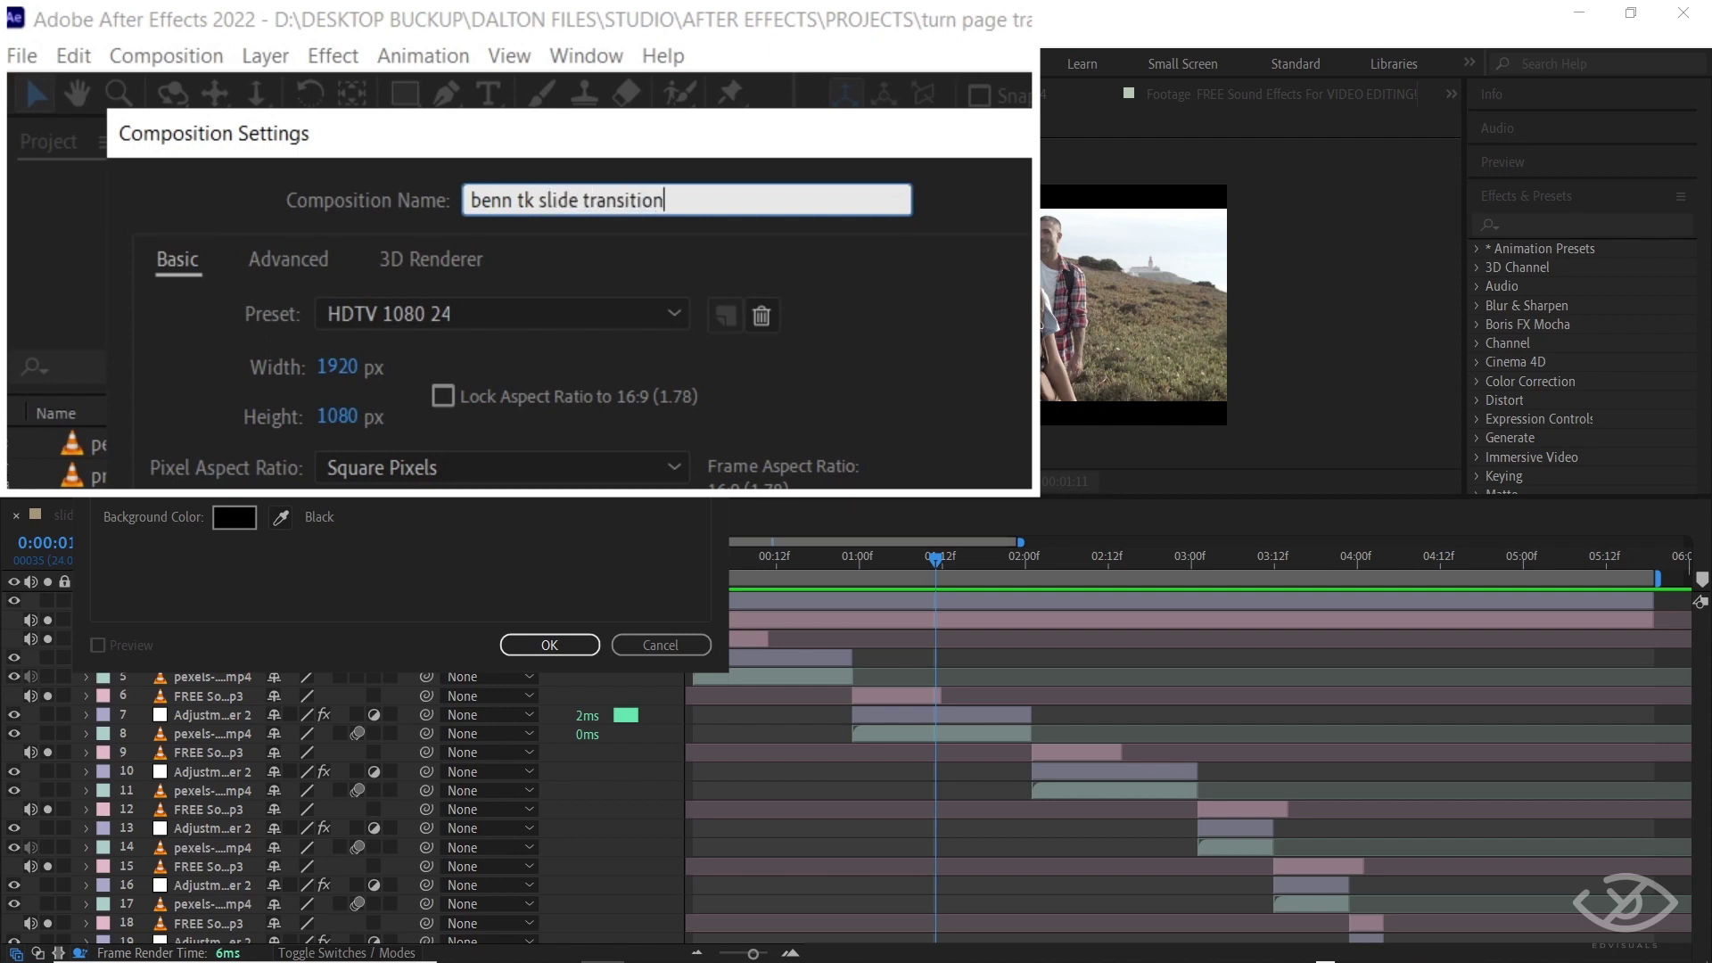
{"action": "type", "text": "enn tk slide transition"}
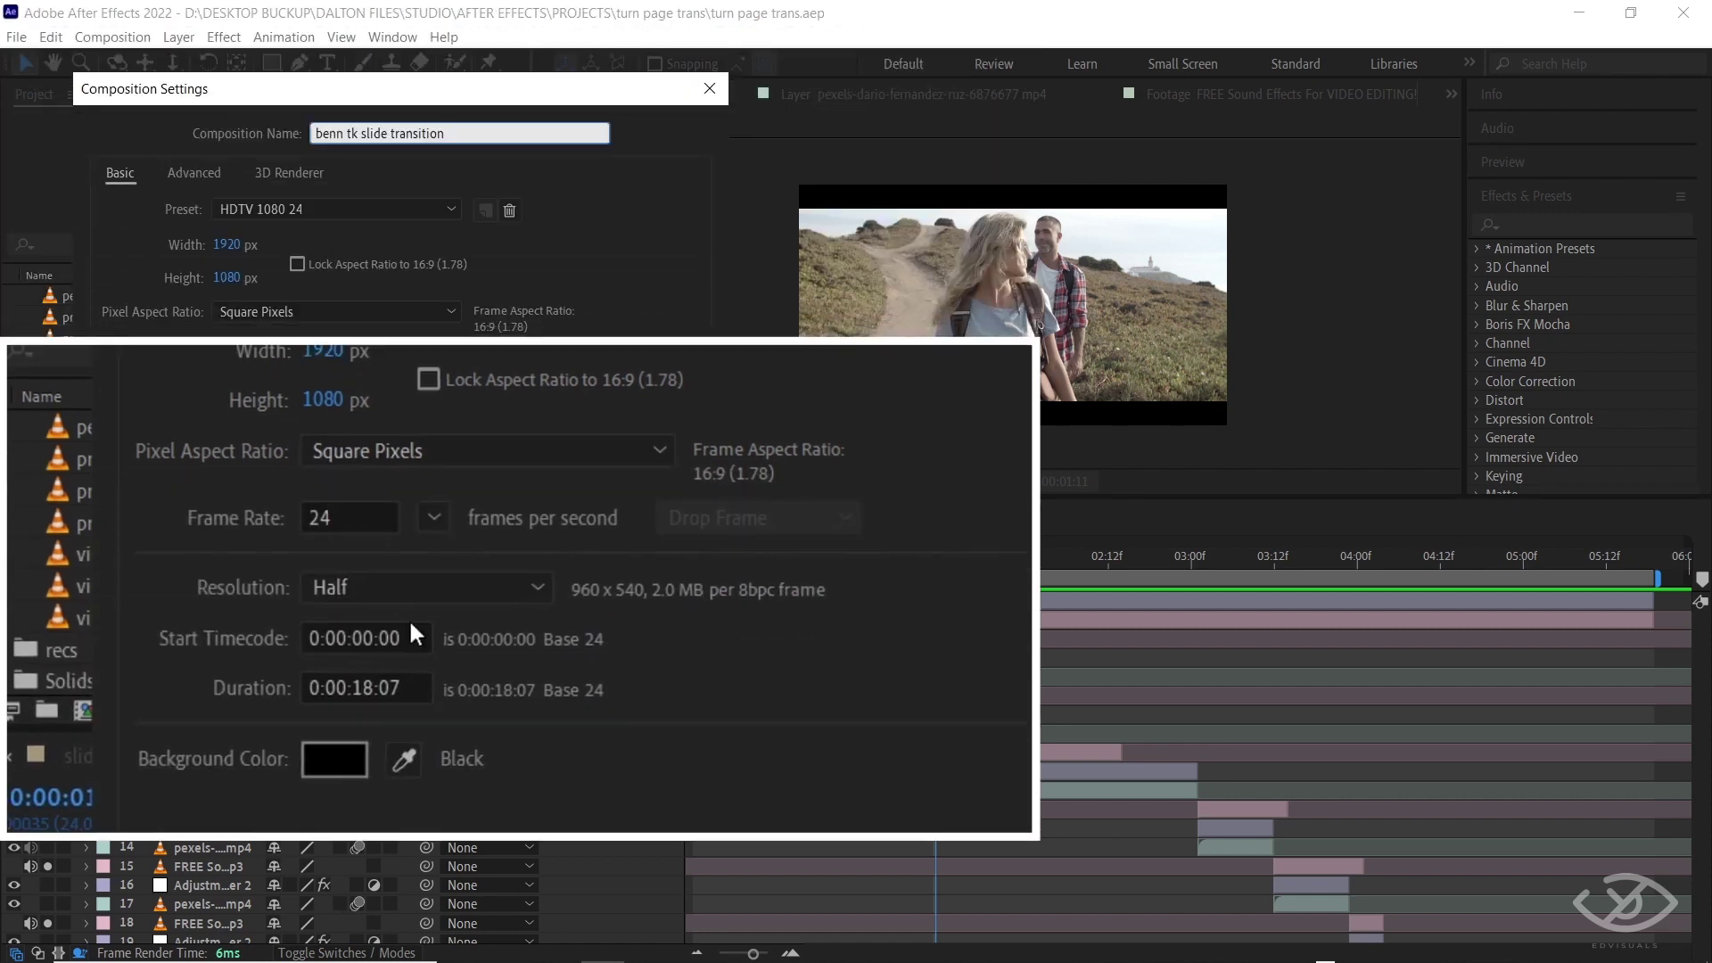
{"action": "left_click", "coordinate": [589, 709]}
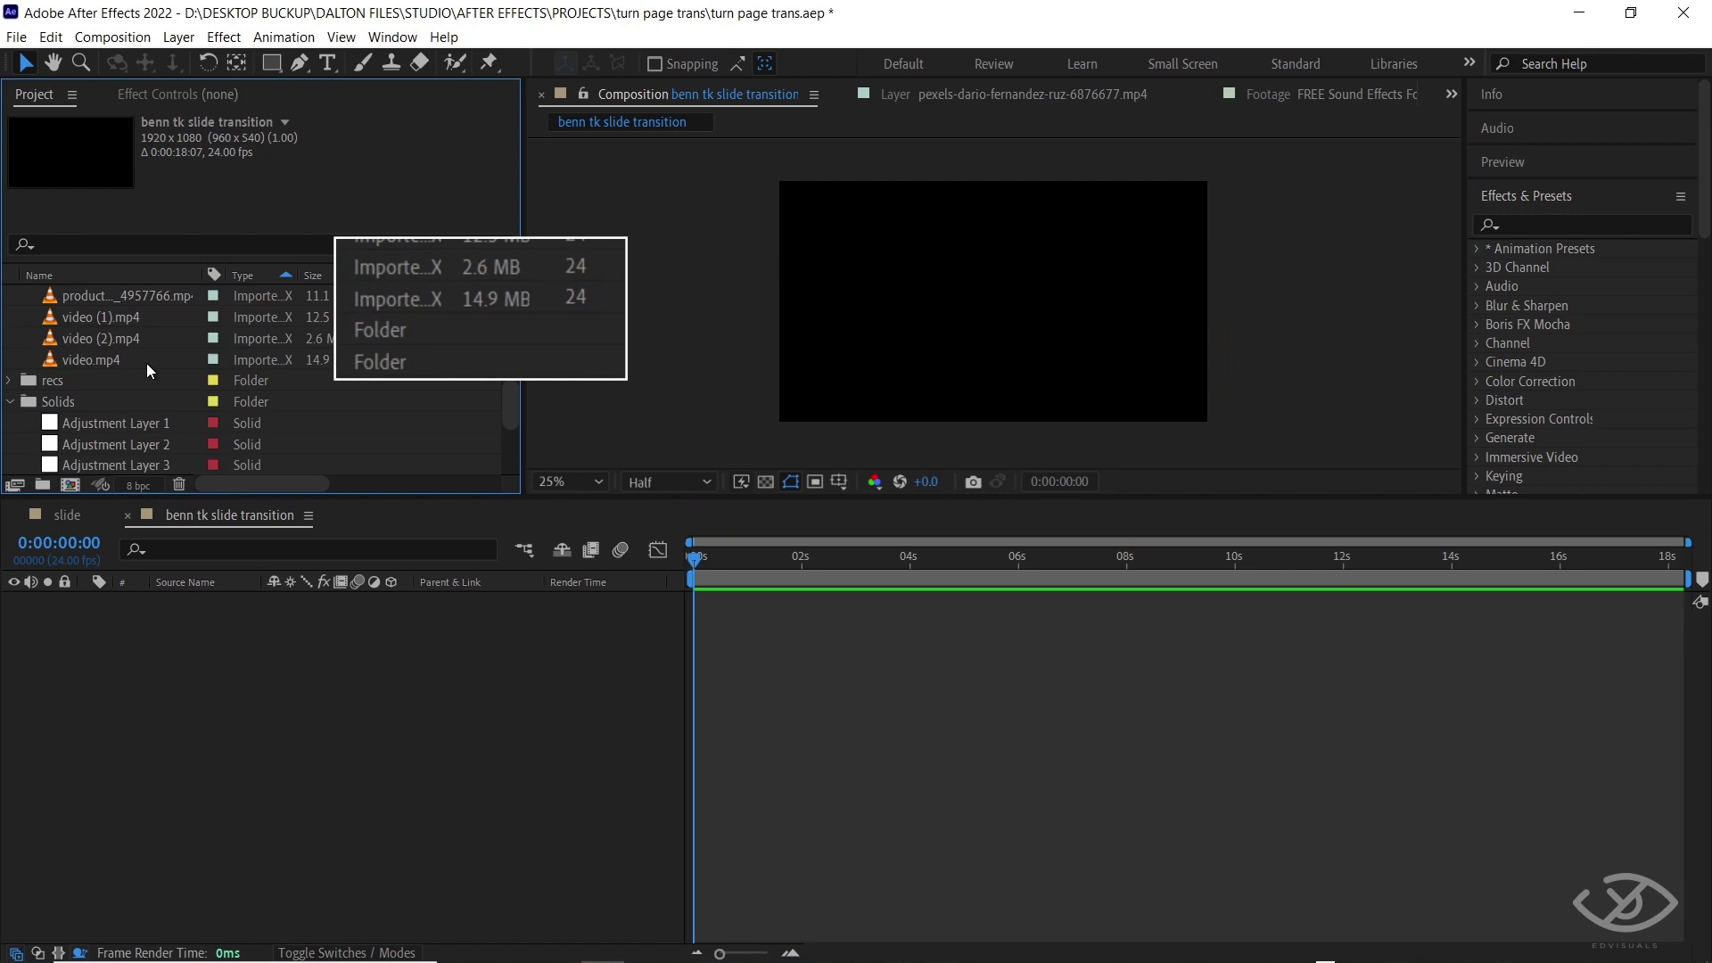
Add the pexels clip ending in 6876677 to the composition and trim its end to 0:00:01:00
{"action": "left_click_drag", "start_coordinate": [166, 268], "coordinate": [227, 686]}
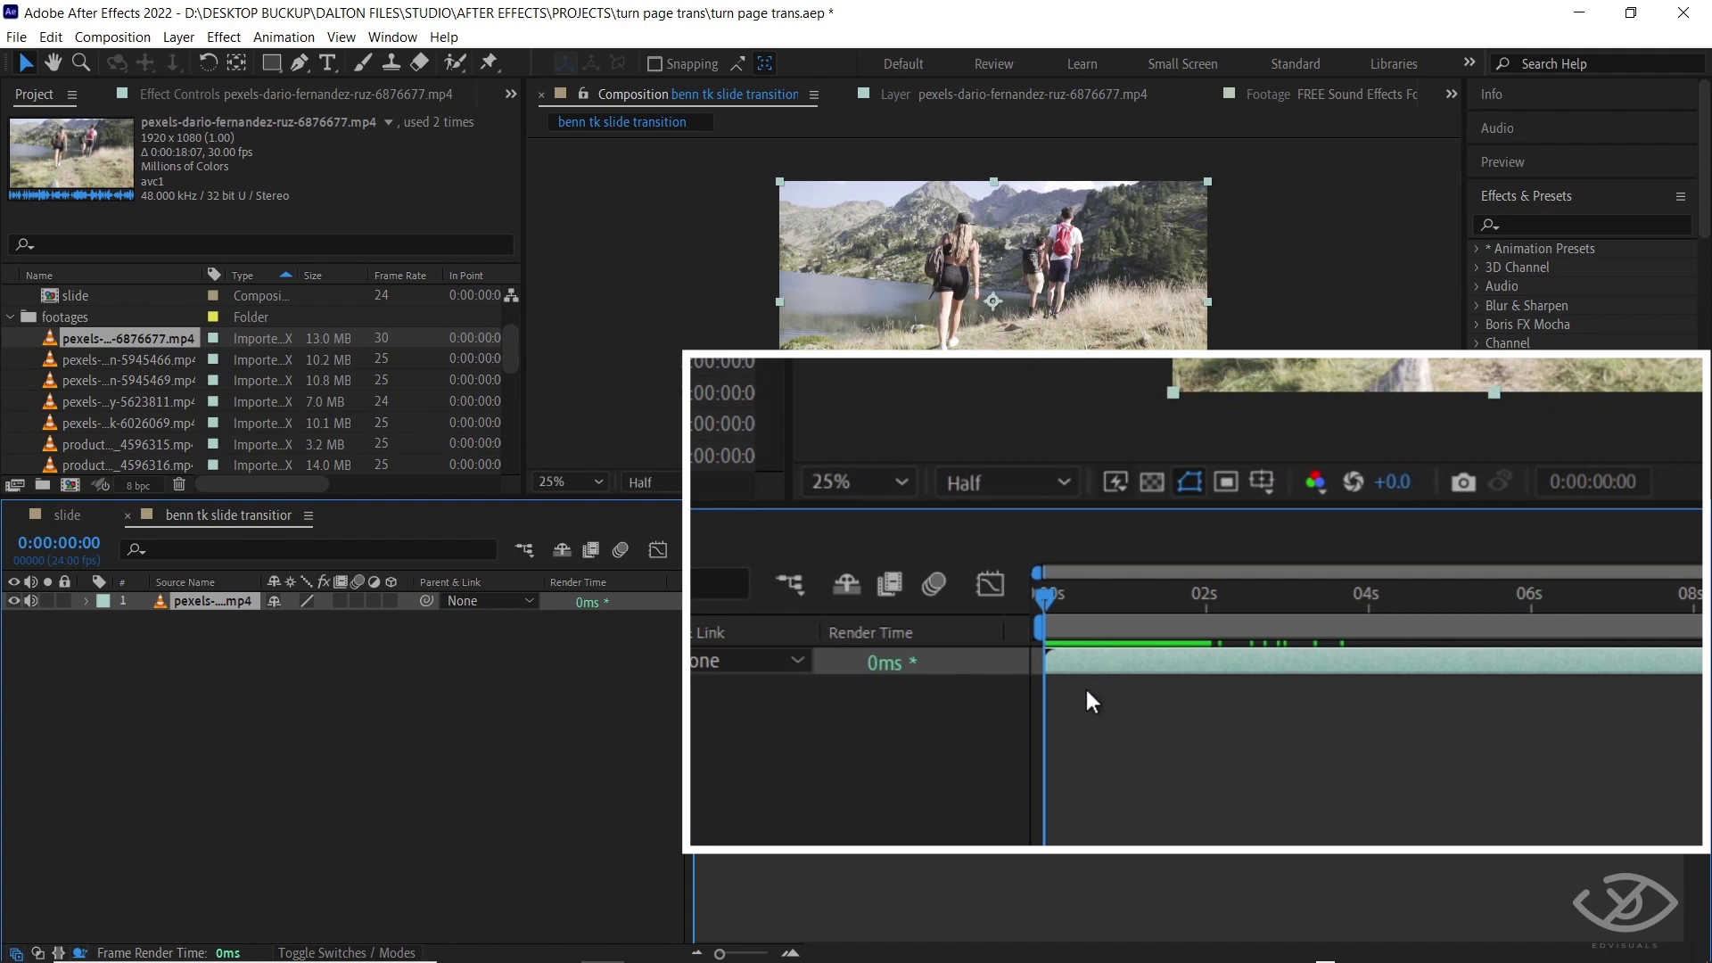
{"action": "scroll", "coordinate": [1087, 688], "scroll_direction": "up", "scroll_amount": 1}
{"action": "scroll", "coordinate": [1088, 685], "scroll_direction": "left", "scroll_amount": 1}
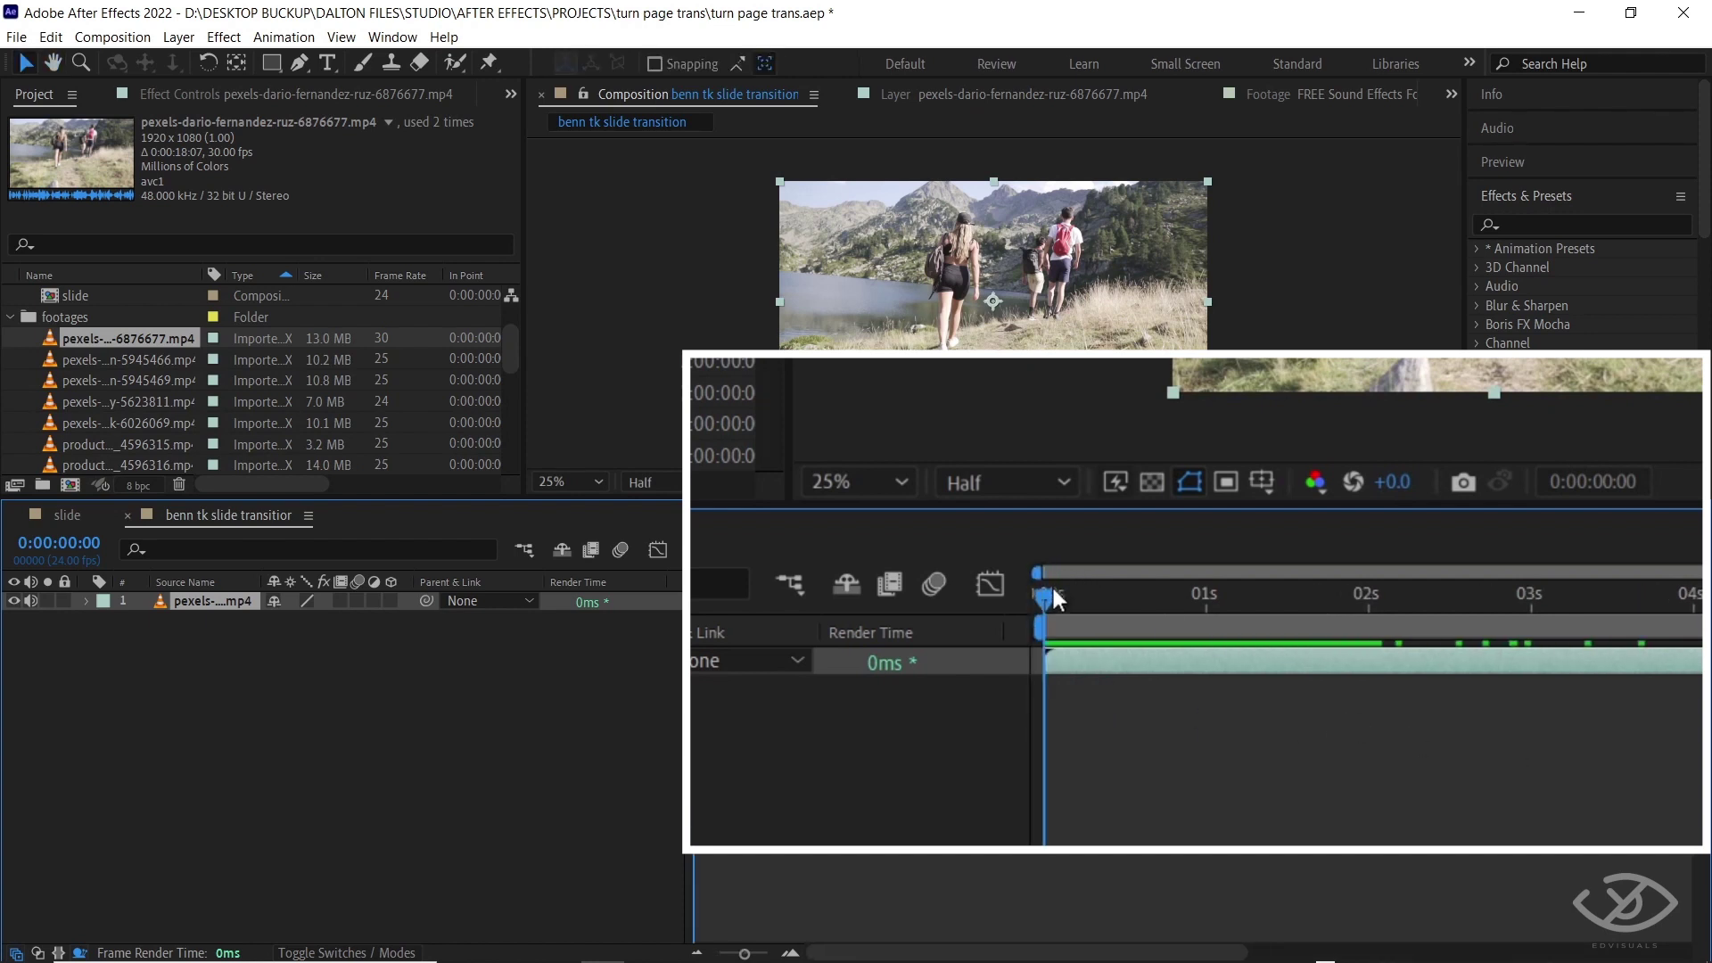
{"action": "left_click_drag", "start_coordinate": [1052, 590], "coordinate": [1210, 613]}
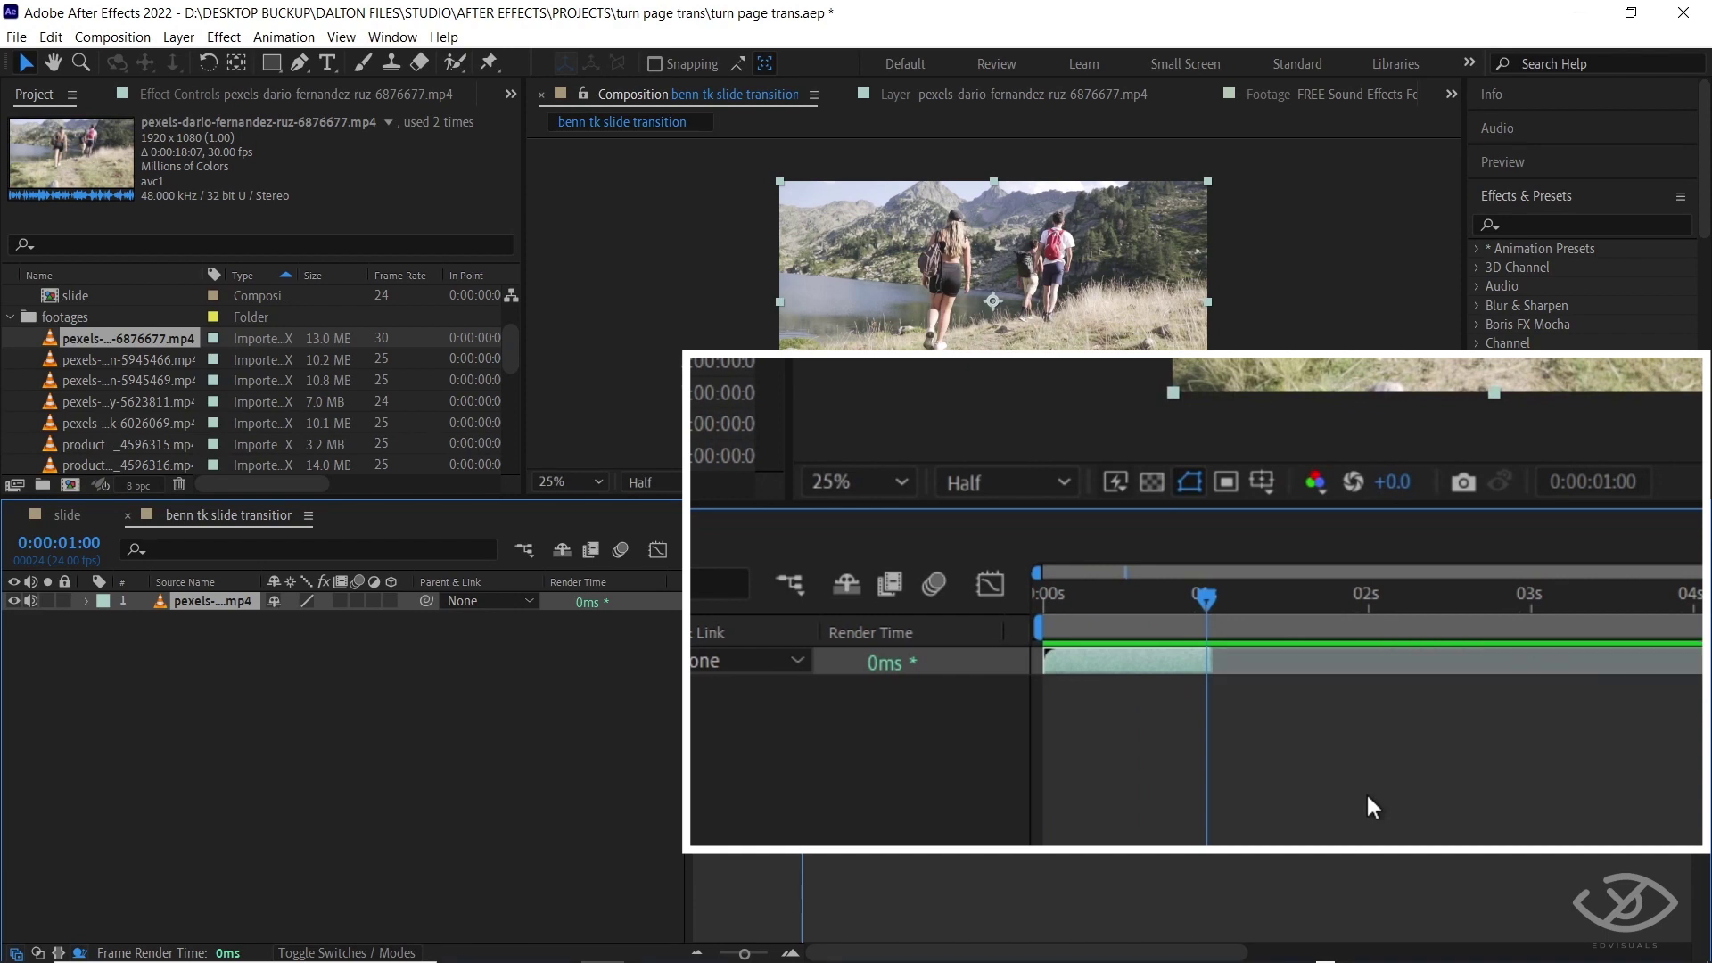
Place the clip ending in 5945466 below the first layer, starting at 0:00:01:00, and trim its end to 0:00:02:00
{"action": "left_click", "coordinate": [150, 358]}
{"action": "left_click_drag", "start_coordinate": [227, 298], "coordinate": [617, 760]}
{"action": "key", "text": "p"}
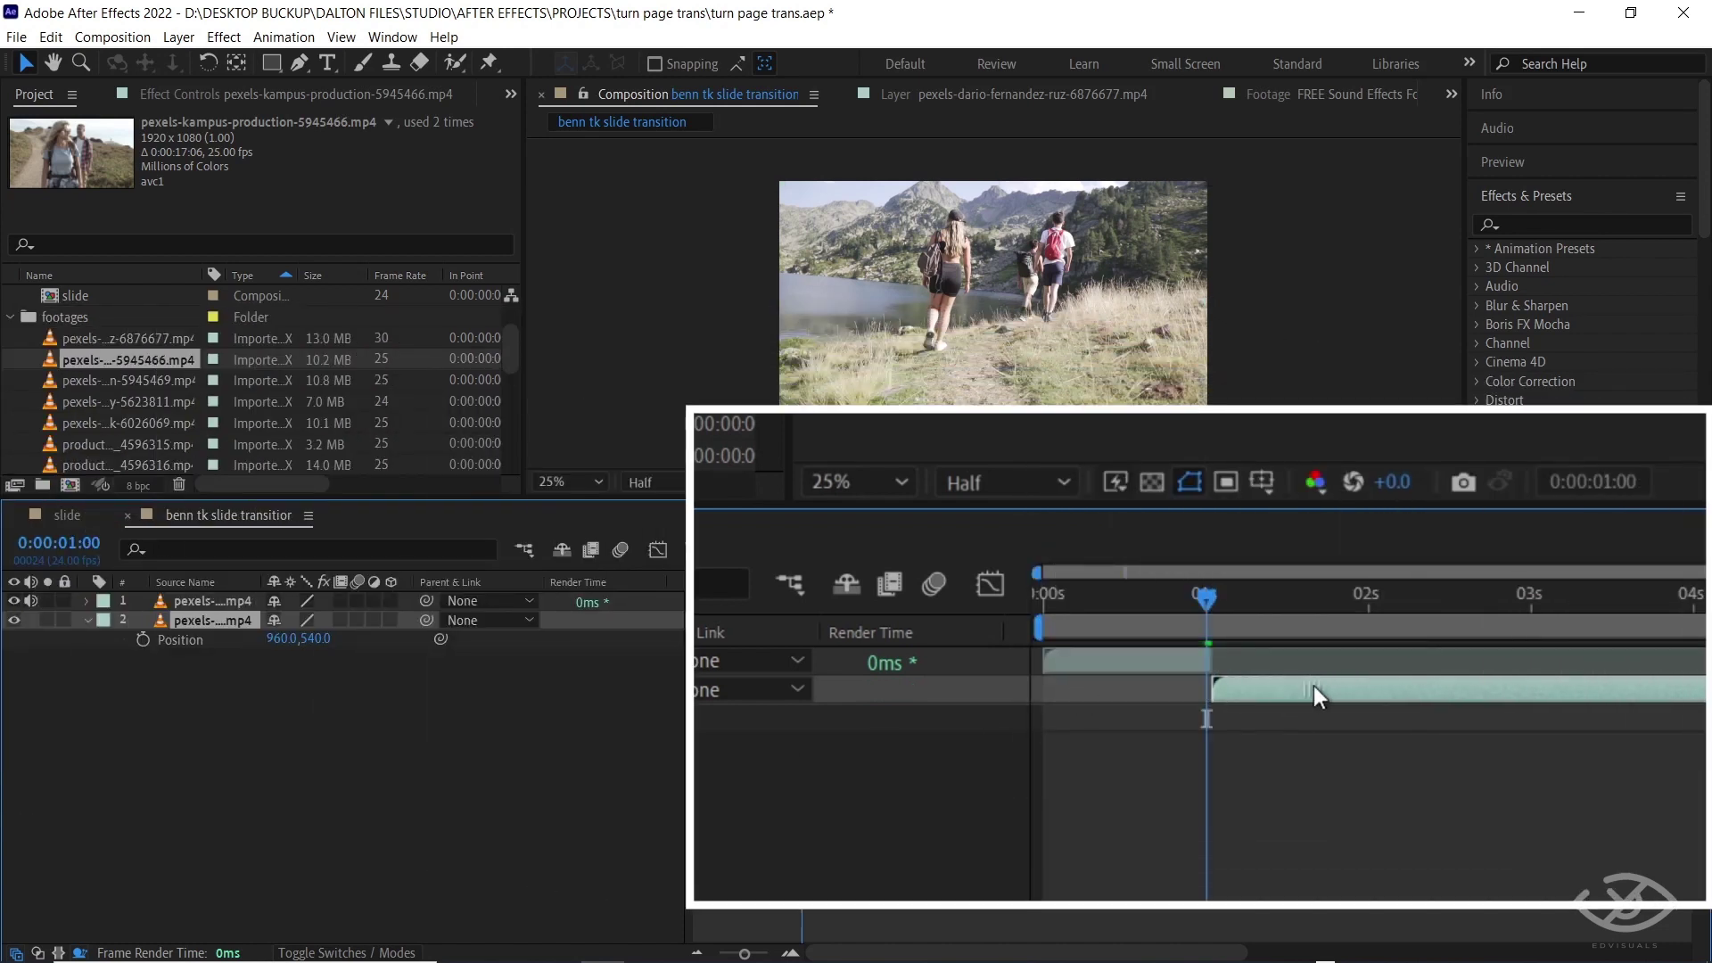
{"action": "key", "text": "minus"}
{"action": "left_click_drag", "start_coordinate": [1308, 608], "coordinate": [1228, 624]}
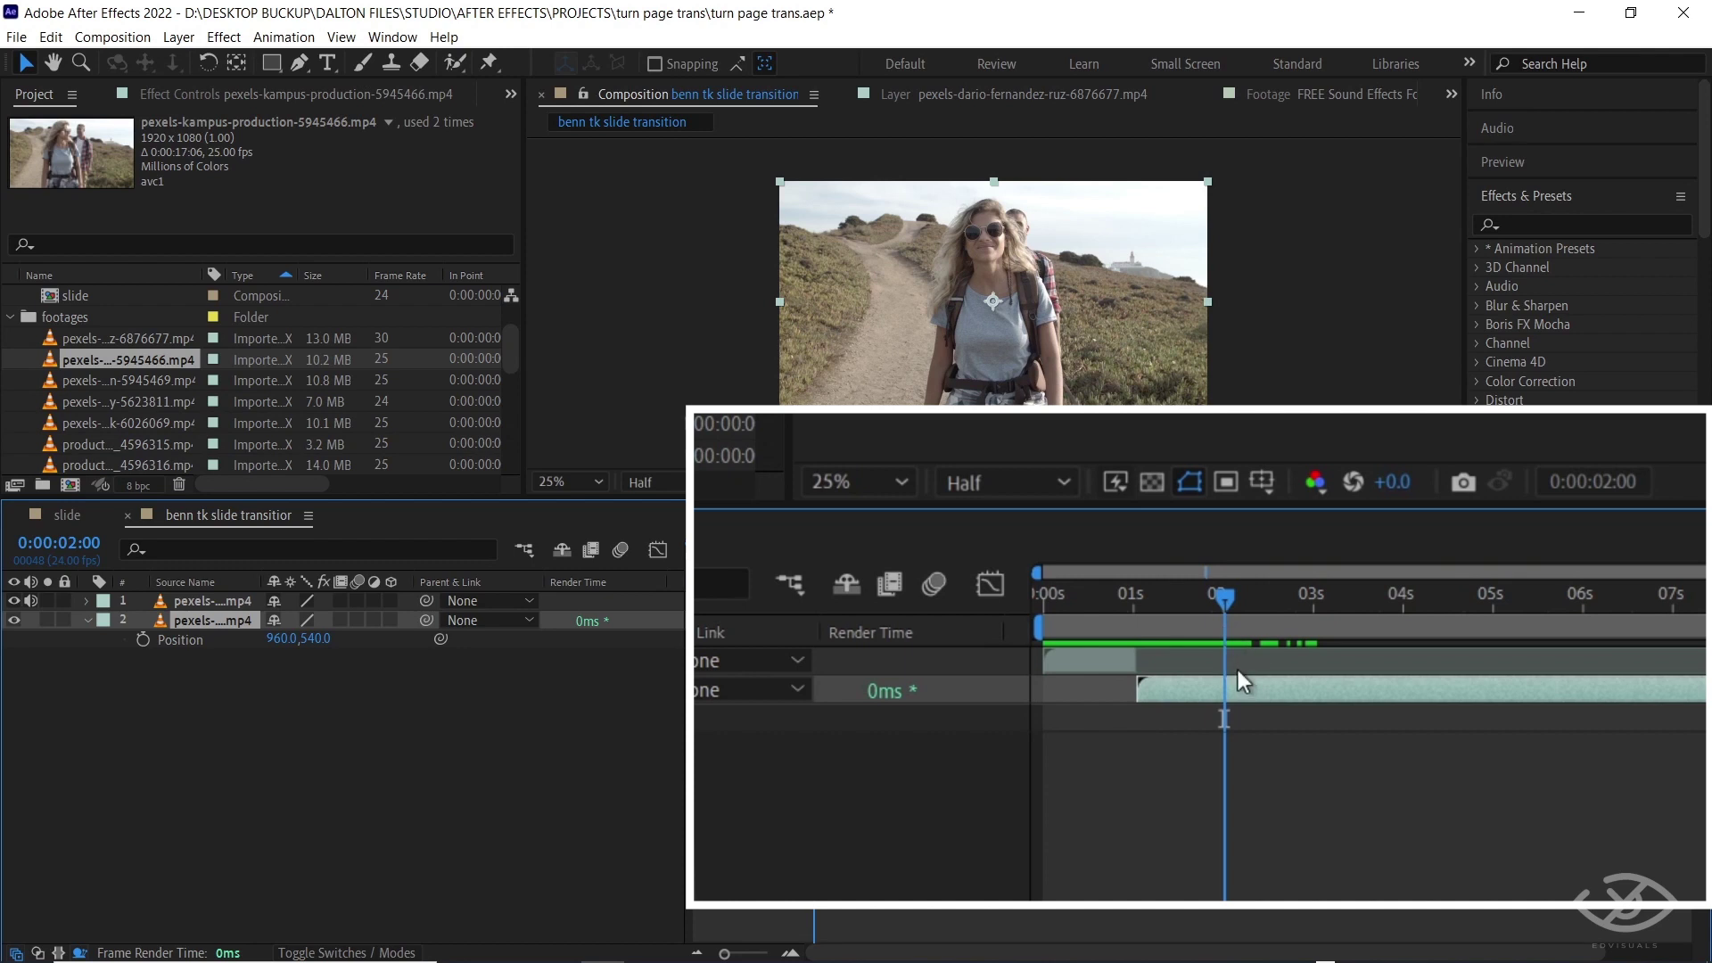
Place the clip ending in 5945469 on the bottom layer, starting at 0:00:02:00, and trim its end to 0:00:02:23
{"action": "left_click_drag", "start_coordinate": [251, 389], "coordinate": [291, 642]}
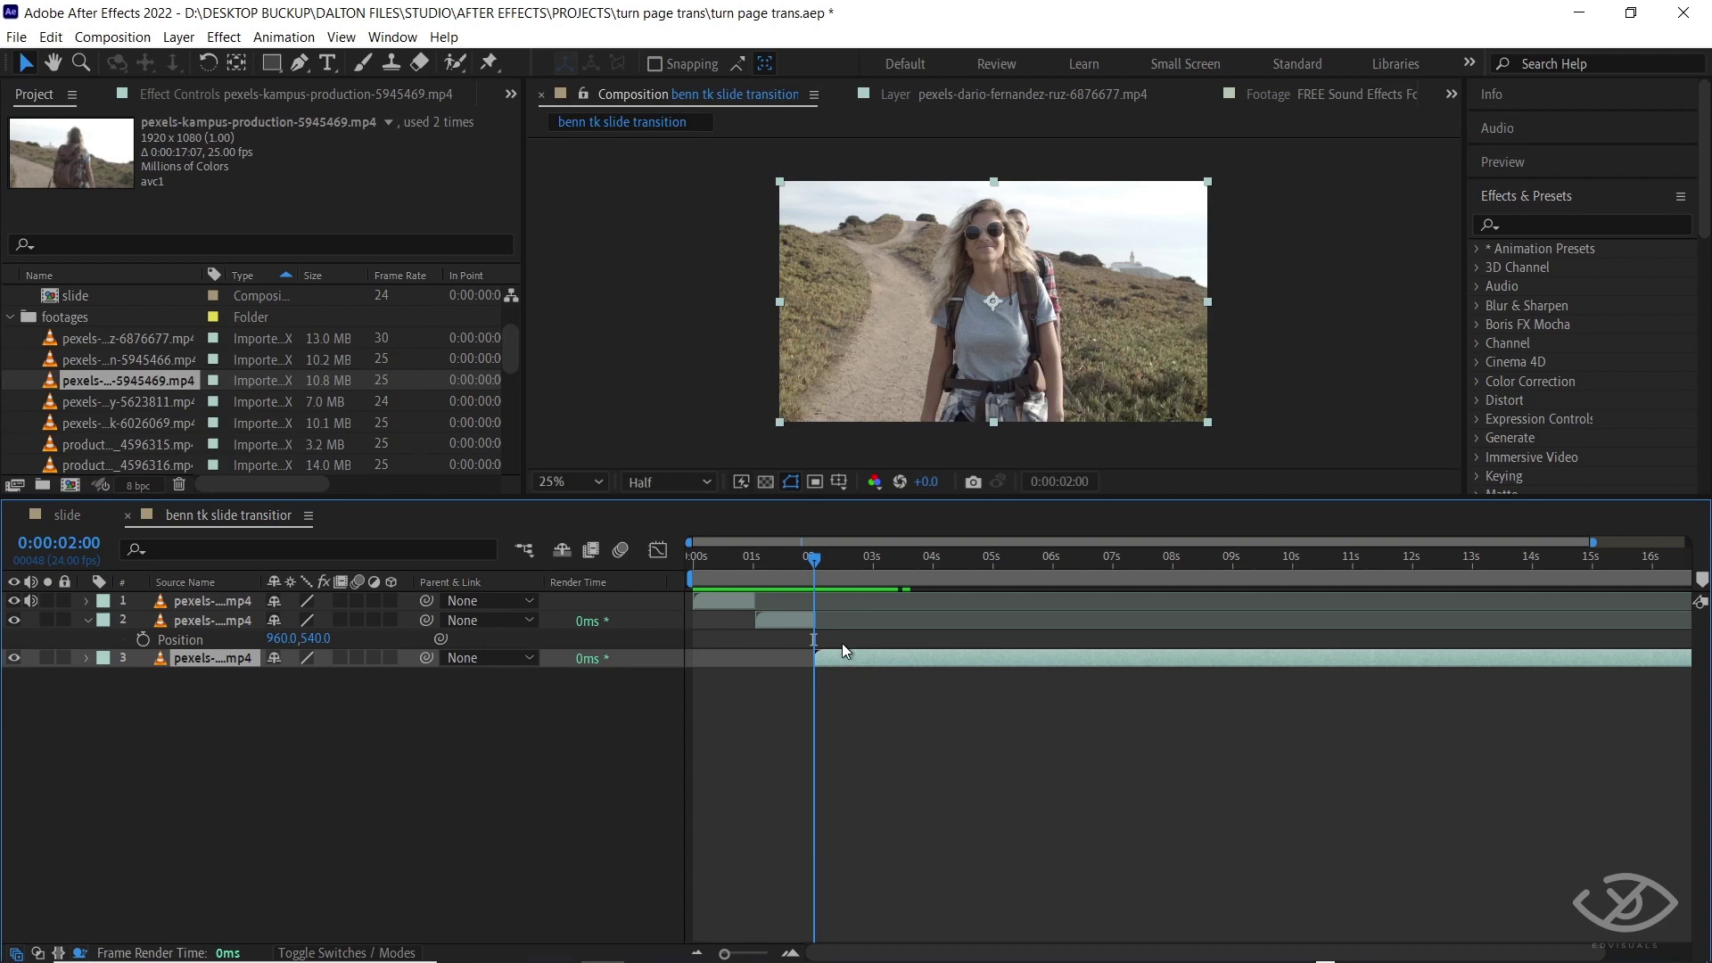
{"action": "left_click", "coordinate": [812, 621]}
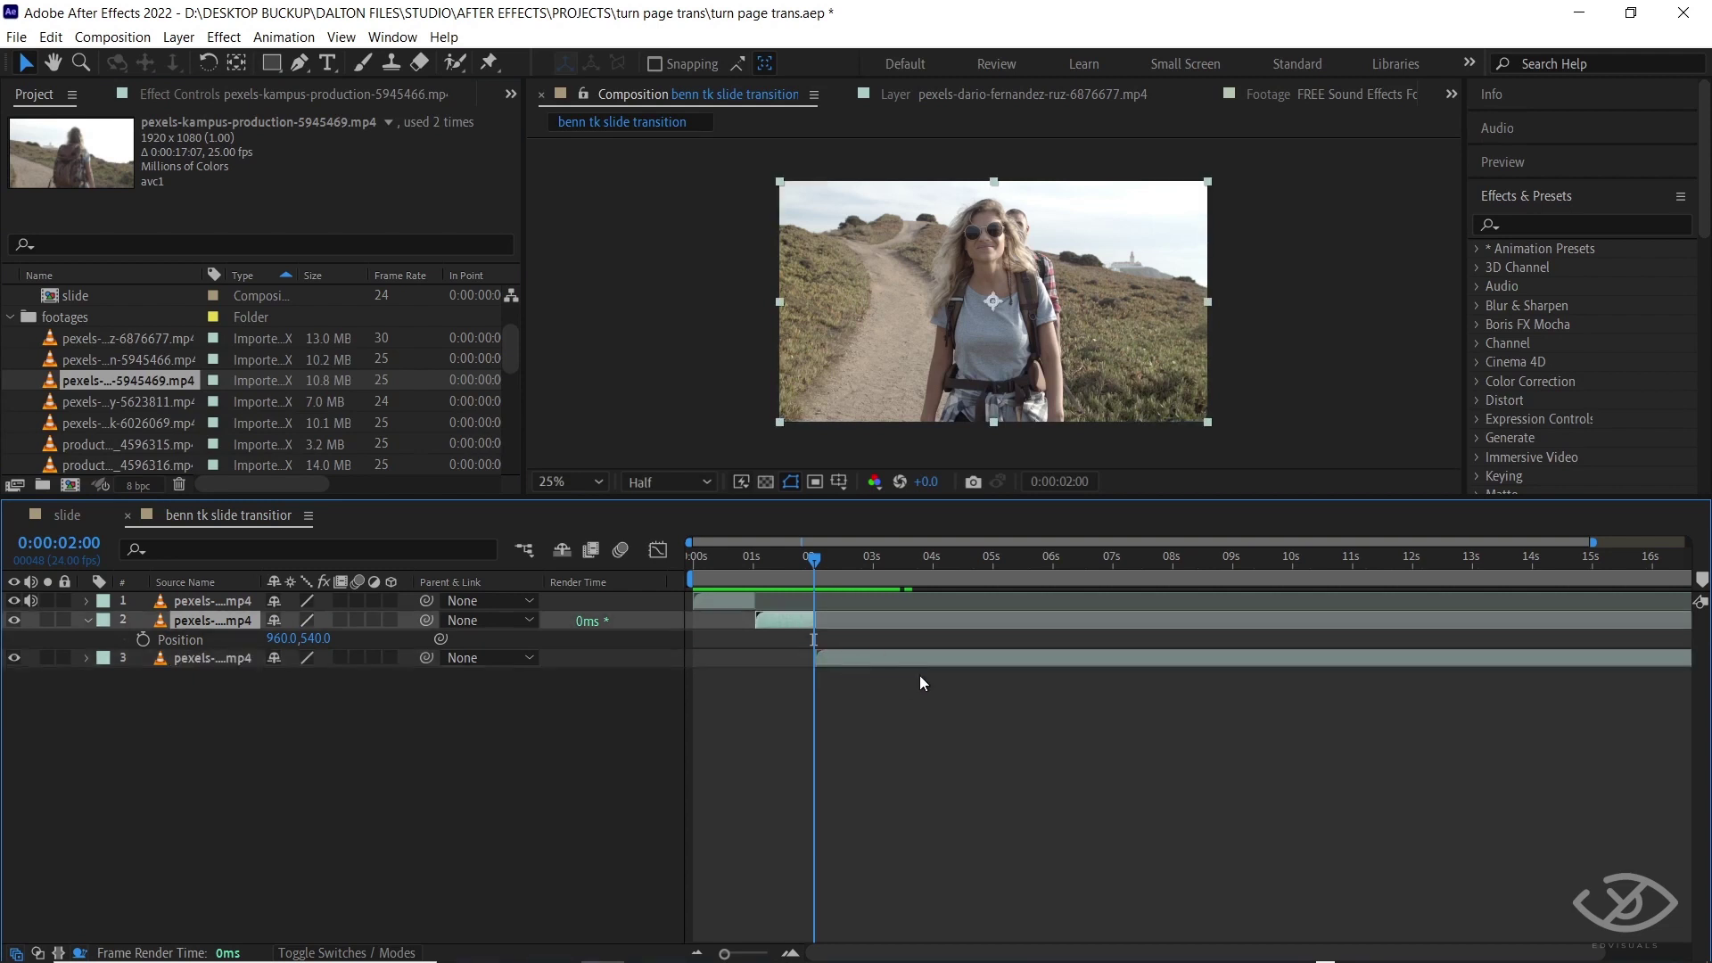
{"action": "key", "text": "p"}
{"action": "left_click", "coordinate": [862, 639]}
{"action": "left_click_drag", "start_coordinate": [817, 561], "coordinate": [869, 572]}
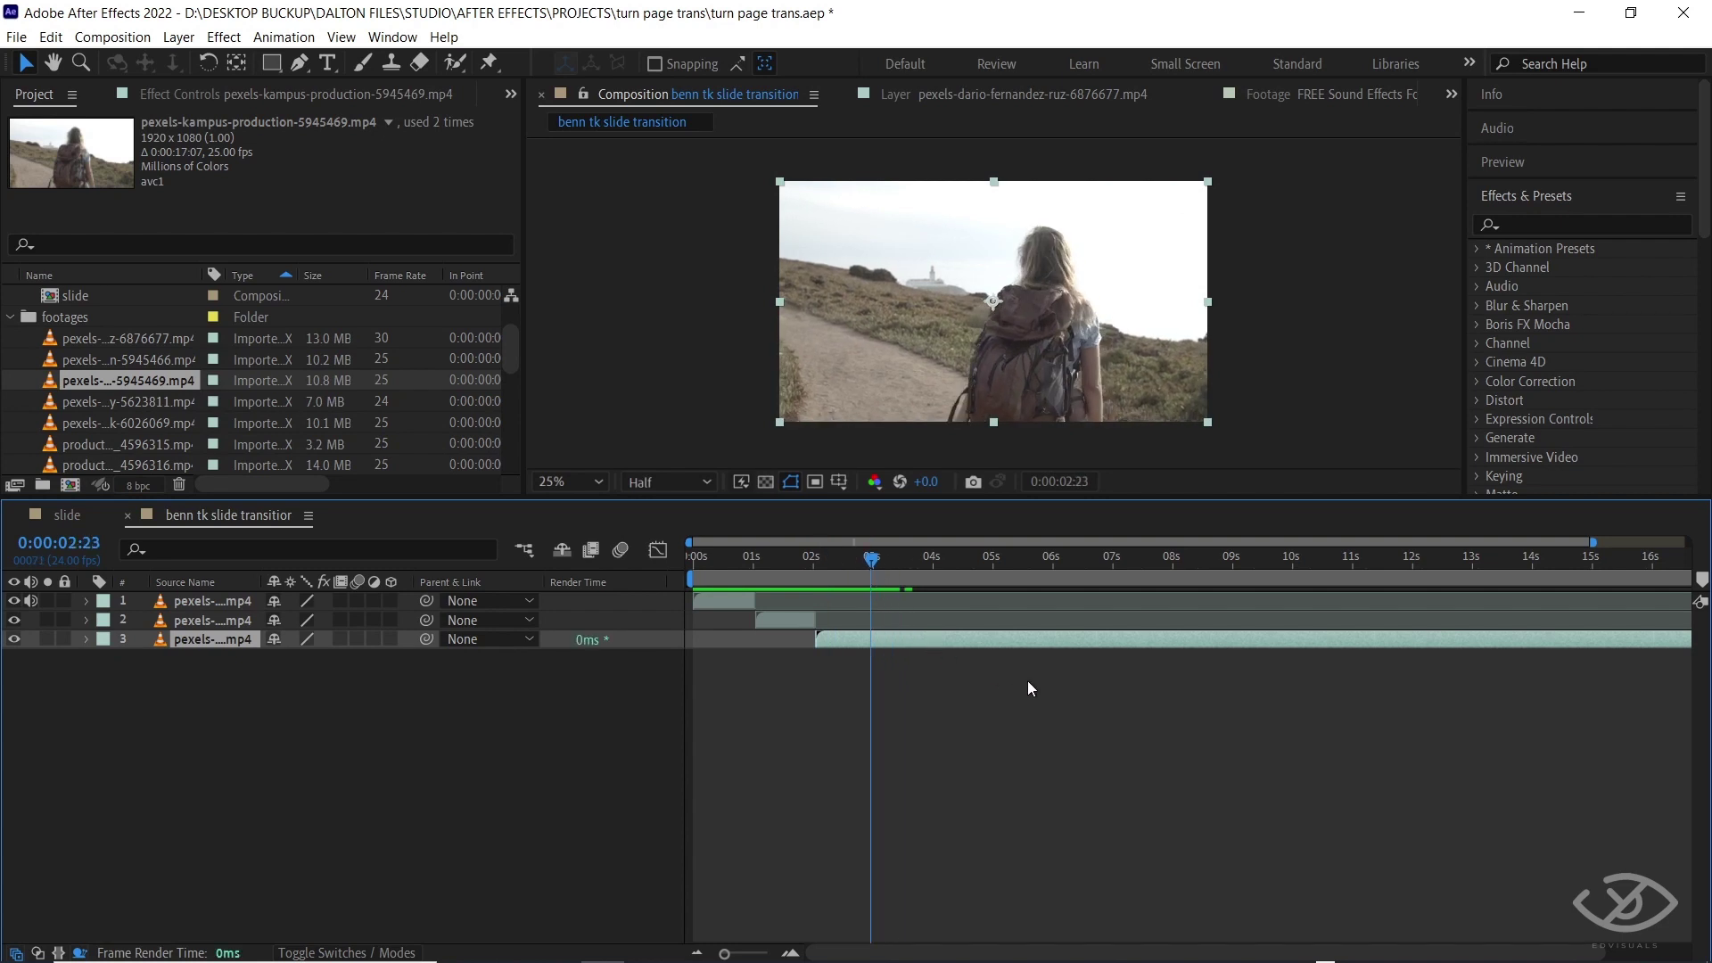
{"action": "key", "text": "alt+]"}
Place the clip ending in 5623811 as the fourth layer, starting at 0:00:02:23, and trim its end to 0:00:03:12
{"action": "left_click_drag", "start_coordinate": [125, 401], "coordinate": [235, 665]}
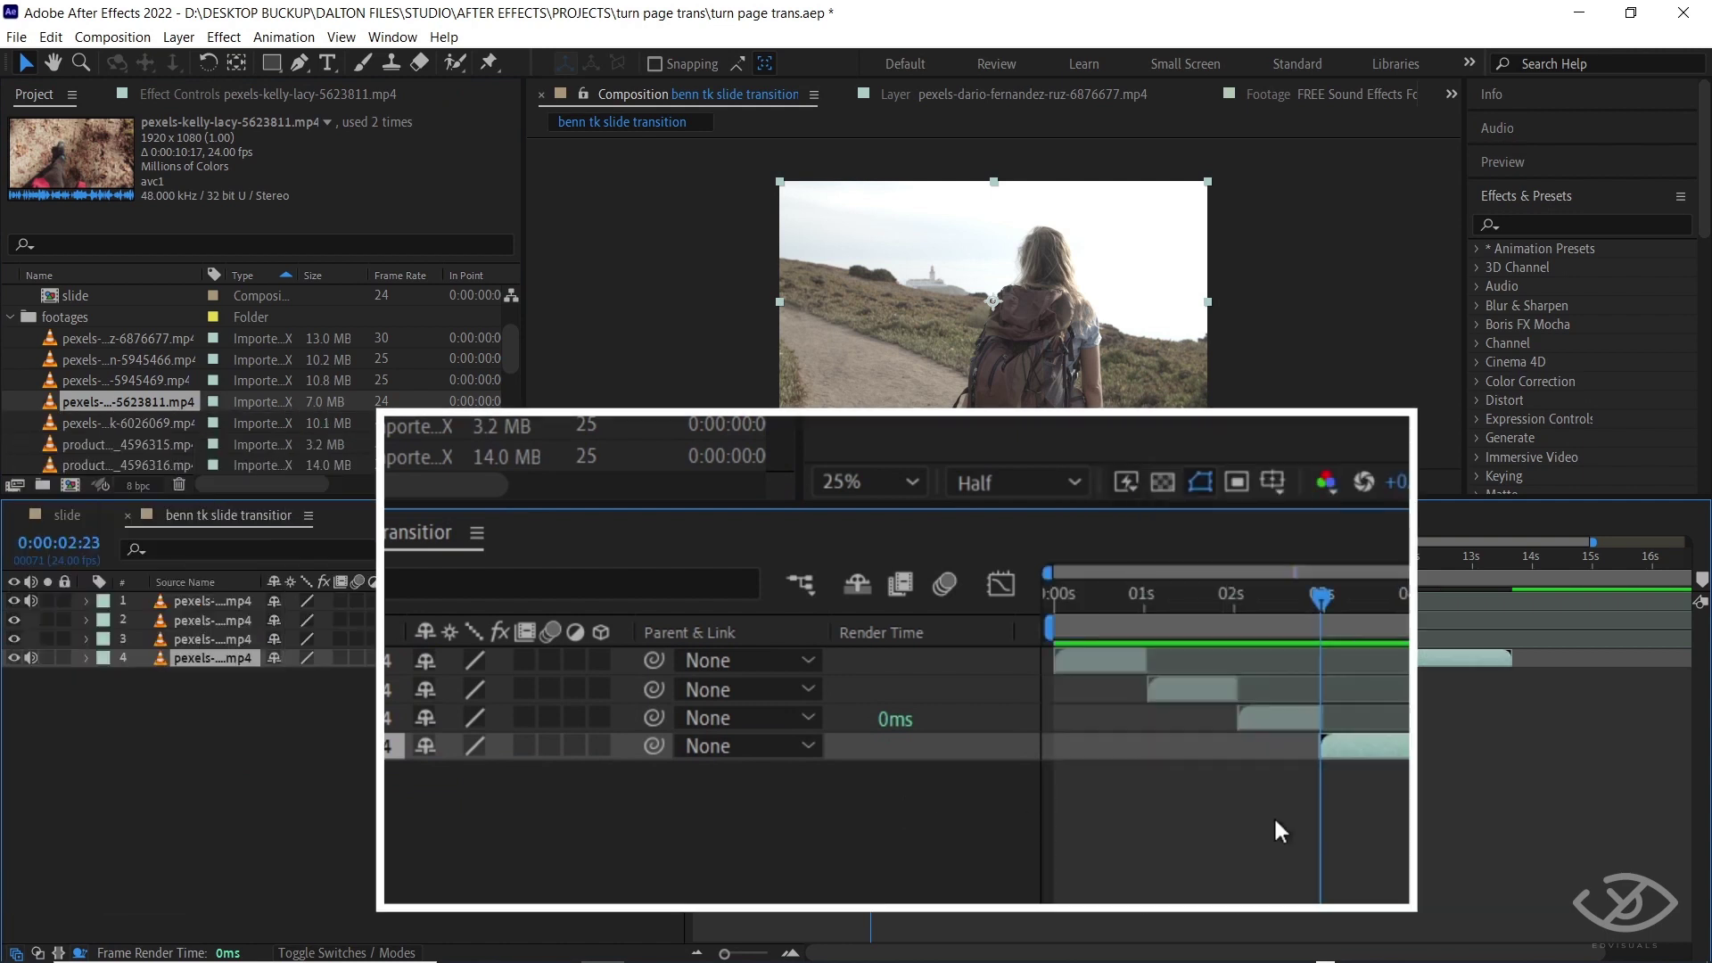
{"action": "mouse_move", "coordinate": [1364, 756]}
{"action": "left_mouse_down"}
{"action": "mouse_move", "coordinate": [1394, 753]}
{"action": "mouse_move", "coordinate": [1368, 747]}
{"action": "left_mouse_up"}
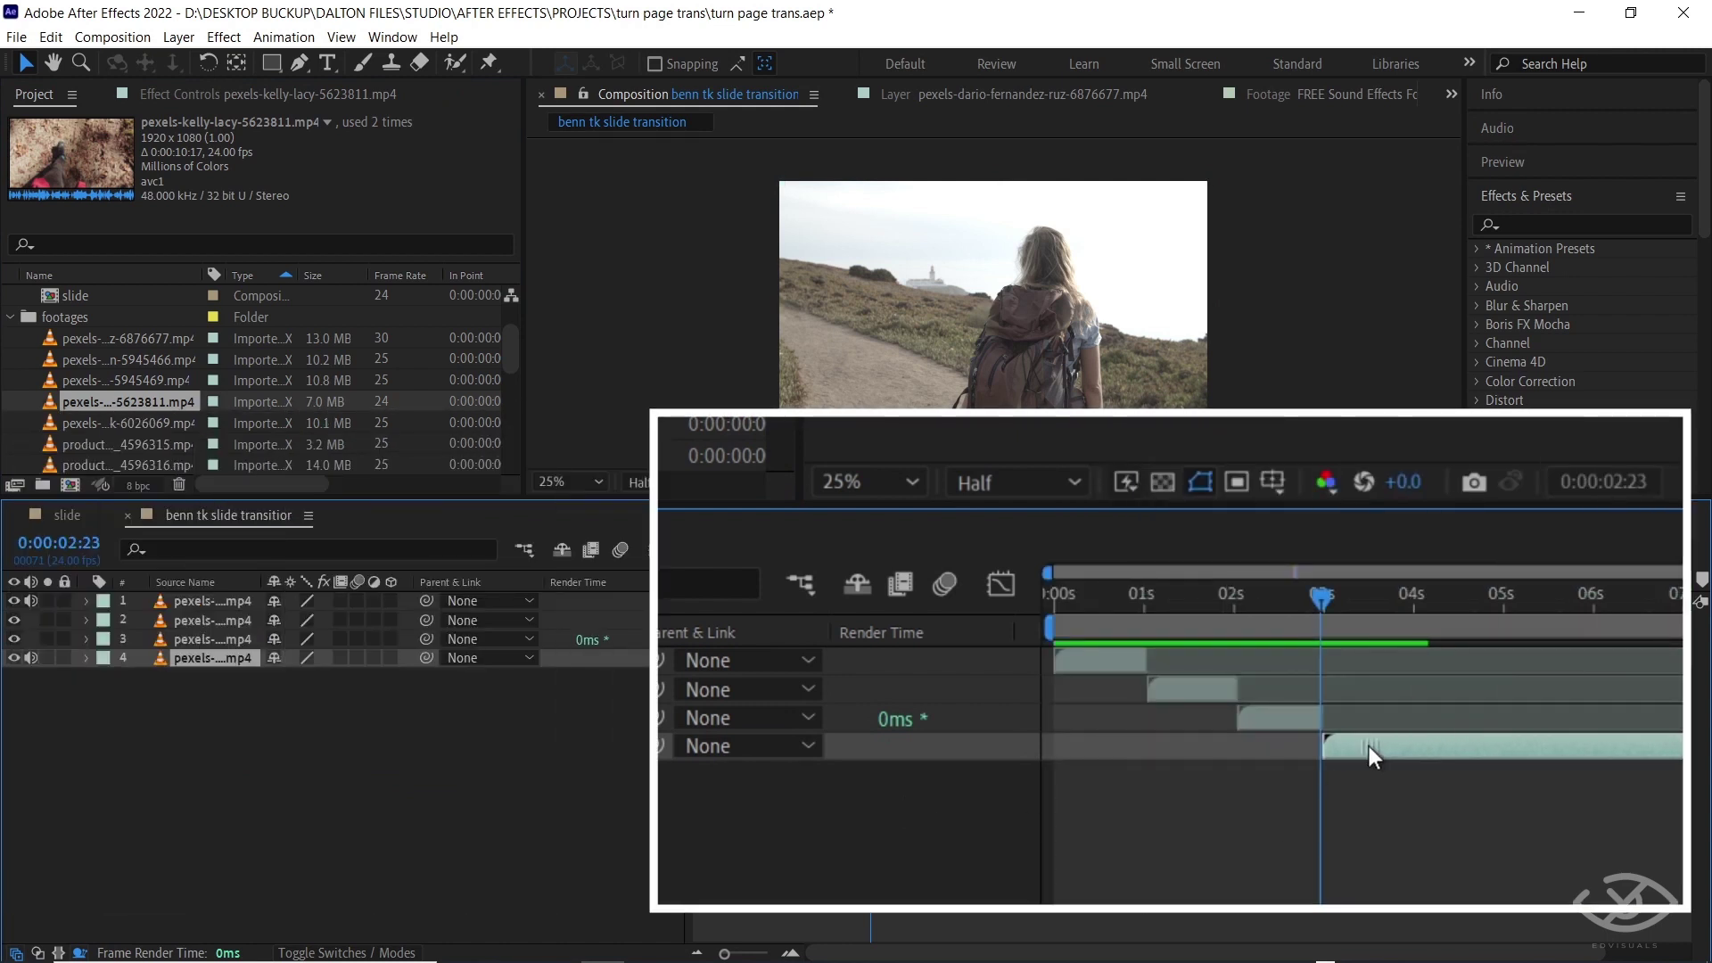
{"action": "left_click_drag", "start_coordinate": [1321, 597], "coordinate": [1372, 600]}
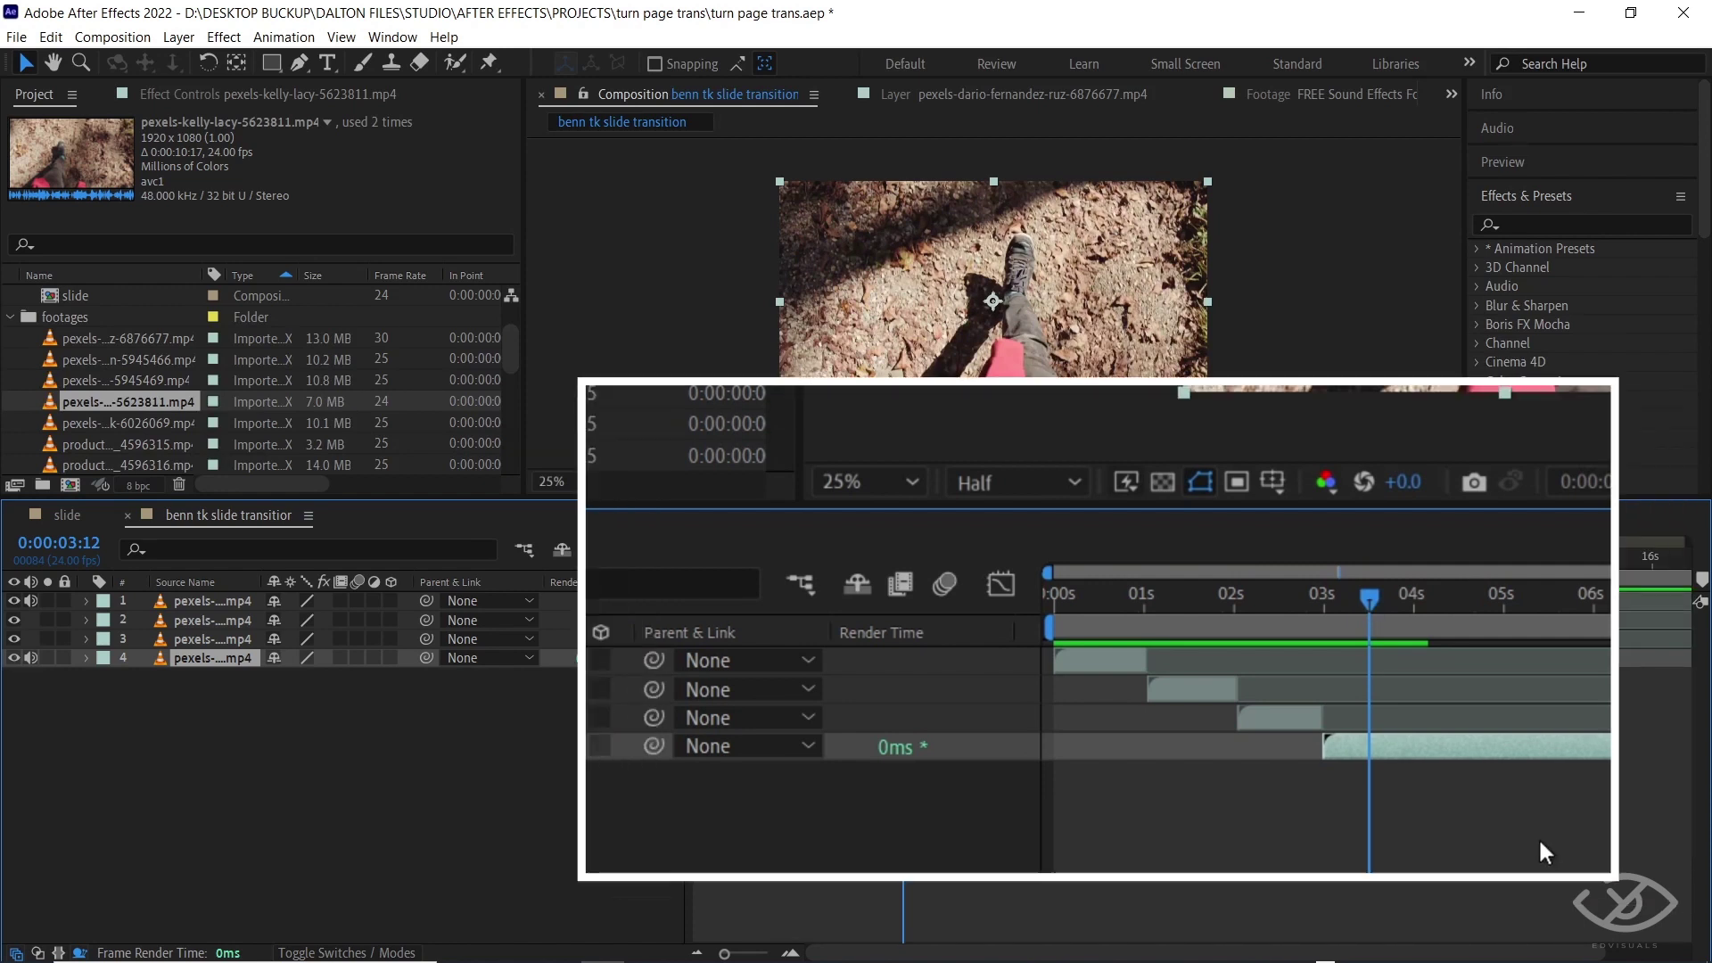
Place the clip ending in 6026069 as the fifth layer, starting at 0:00:03:12, and trim its end to 0:00:03:23
{"action": "left_click", "coordinate": [127, 422]}
{"action": "left_click_drag", "start_coordinate": [128, 425], "coordinate": [571, 671]}
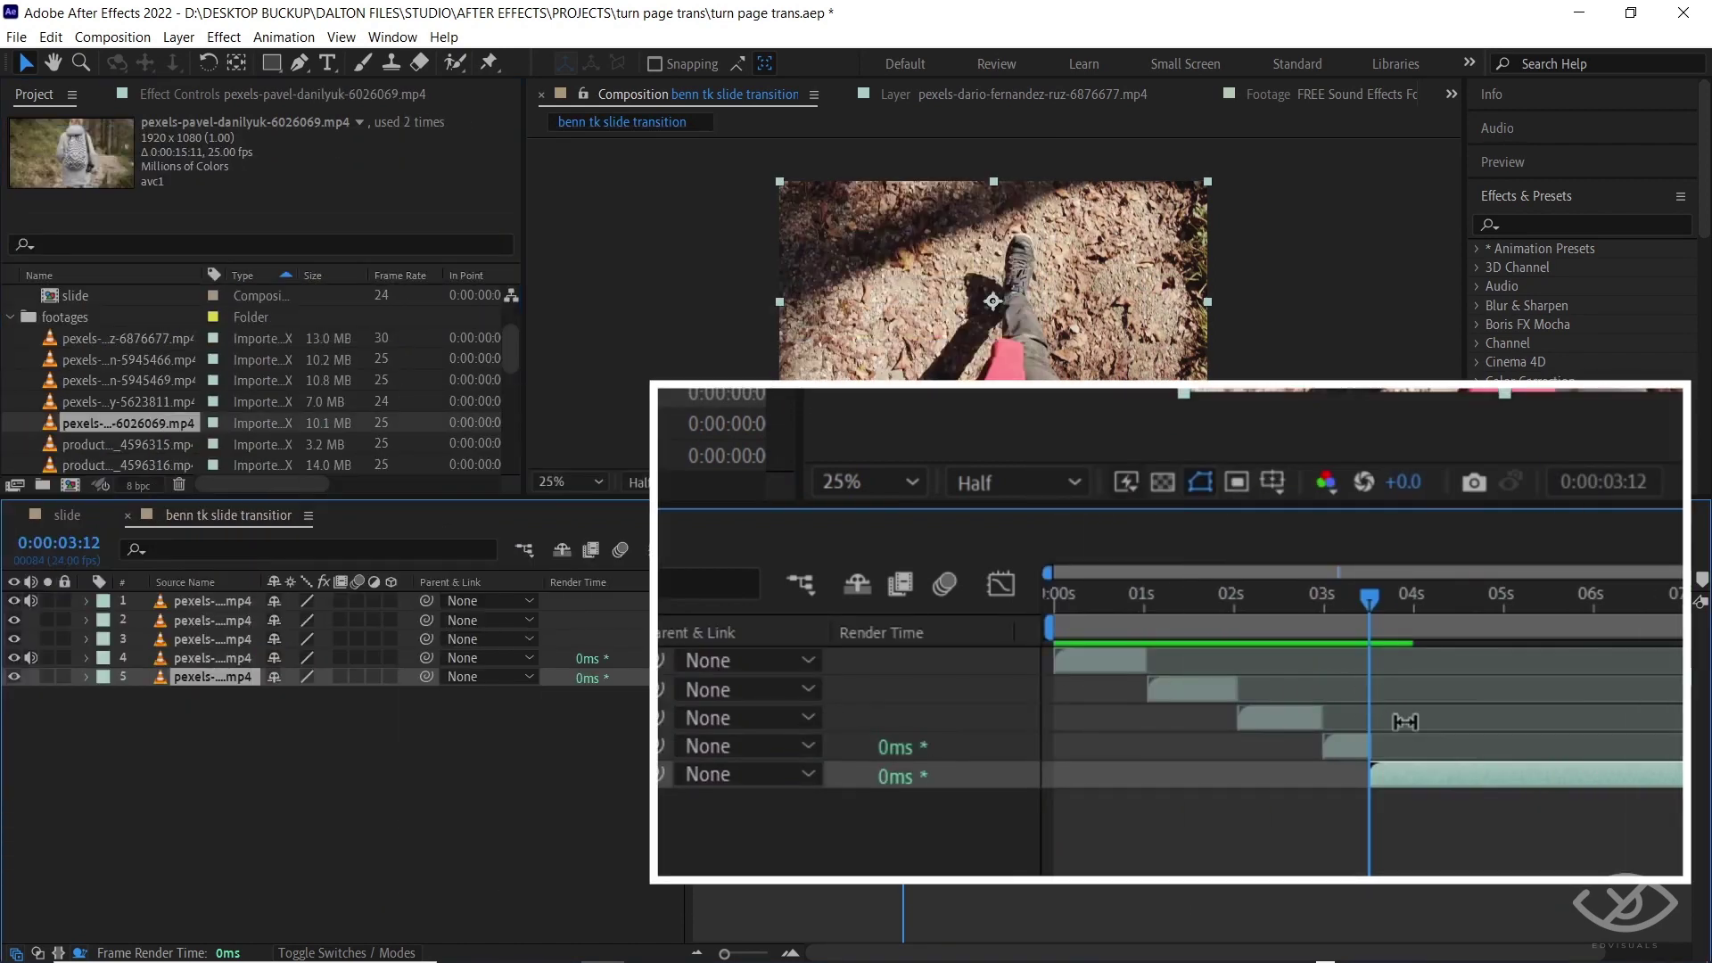
{"action": "left_click_drag", "start_coordinate": [1370, 585], "coordinate": [1410, 592]}
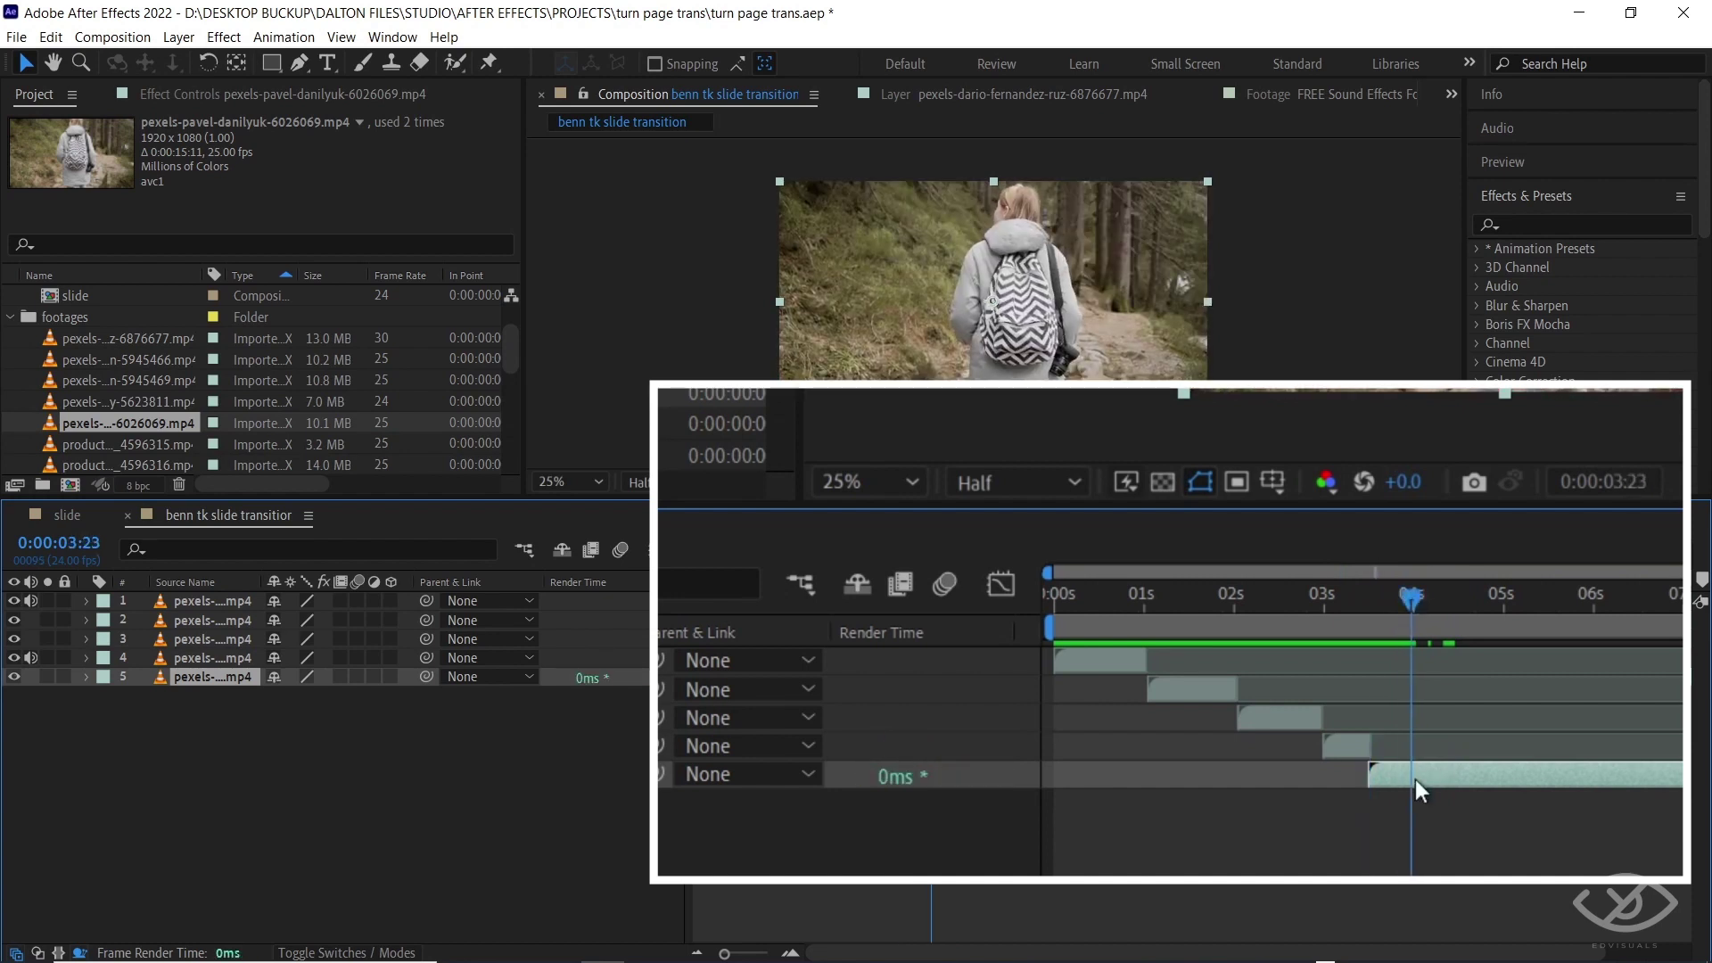
{"action": "key", "text": "alt+bracketright"}
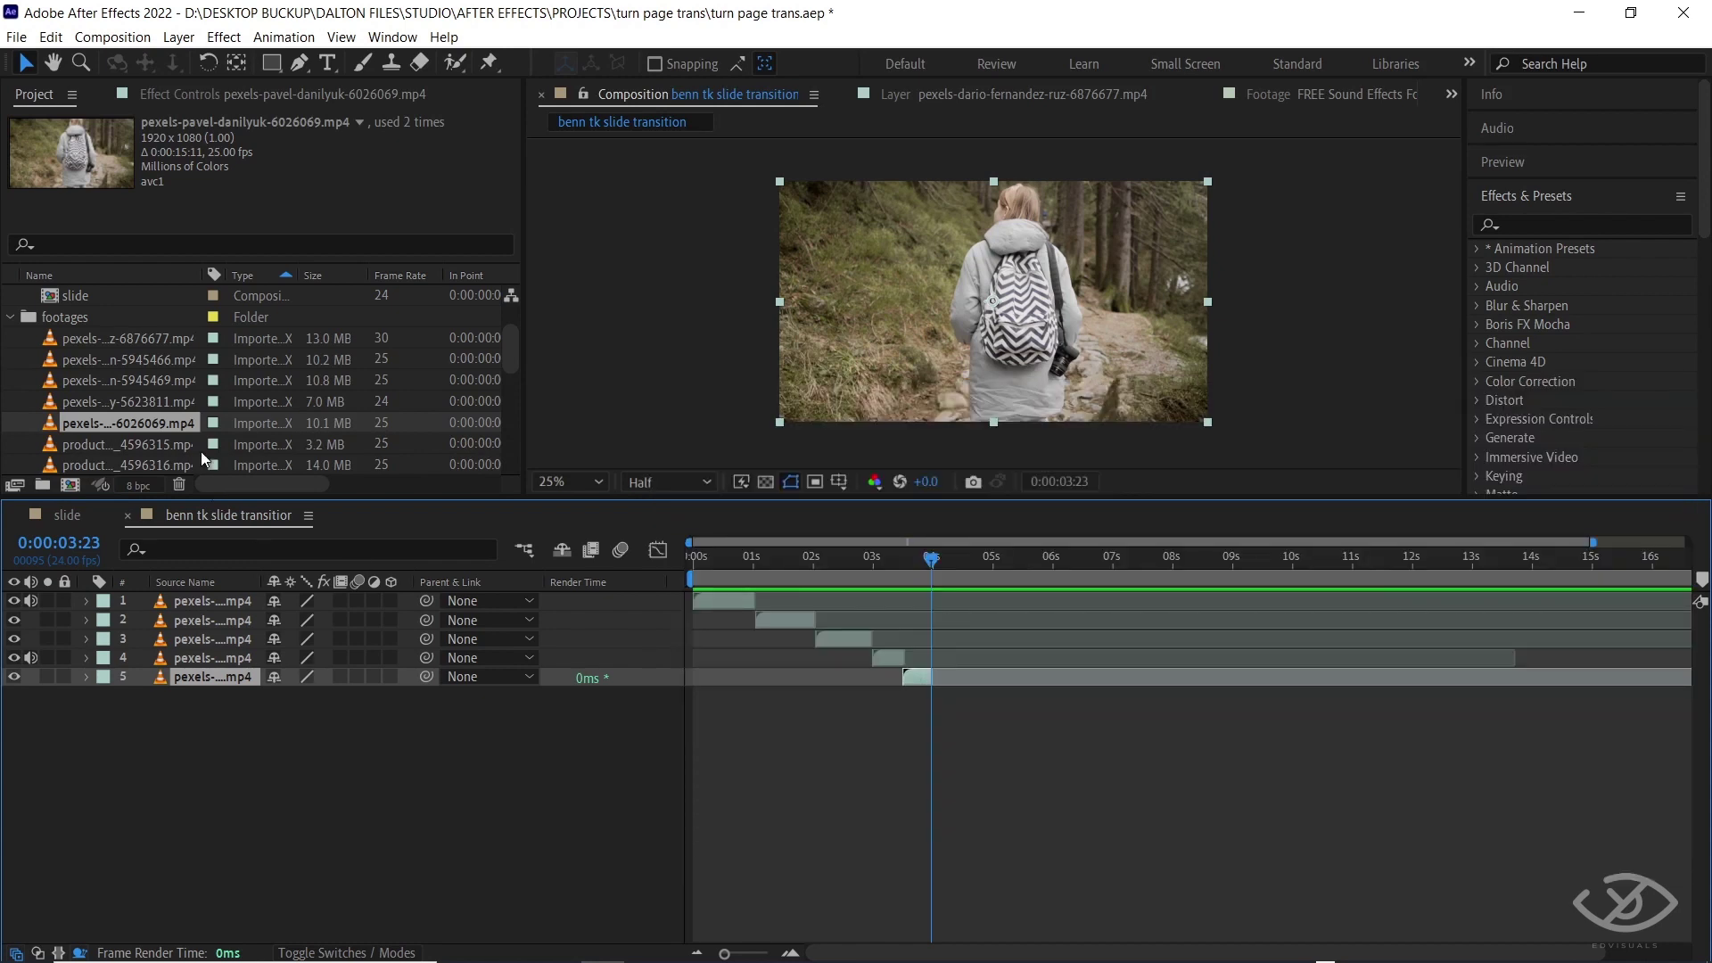
Place production ID_4596315.mp4 as the sixth layer, starting at 0:00:03:23, and trim its end to 0:00:04:10
{"action": "left_click_drag", "start_coordinate": [201, 451], "coordinate": [982, 693]}
{"action": "left_click", "coordinate": [955, 580]}
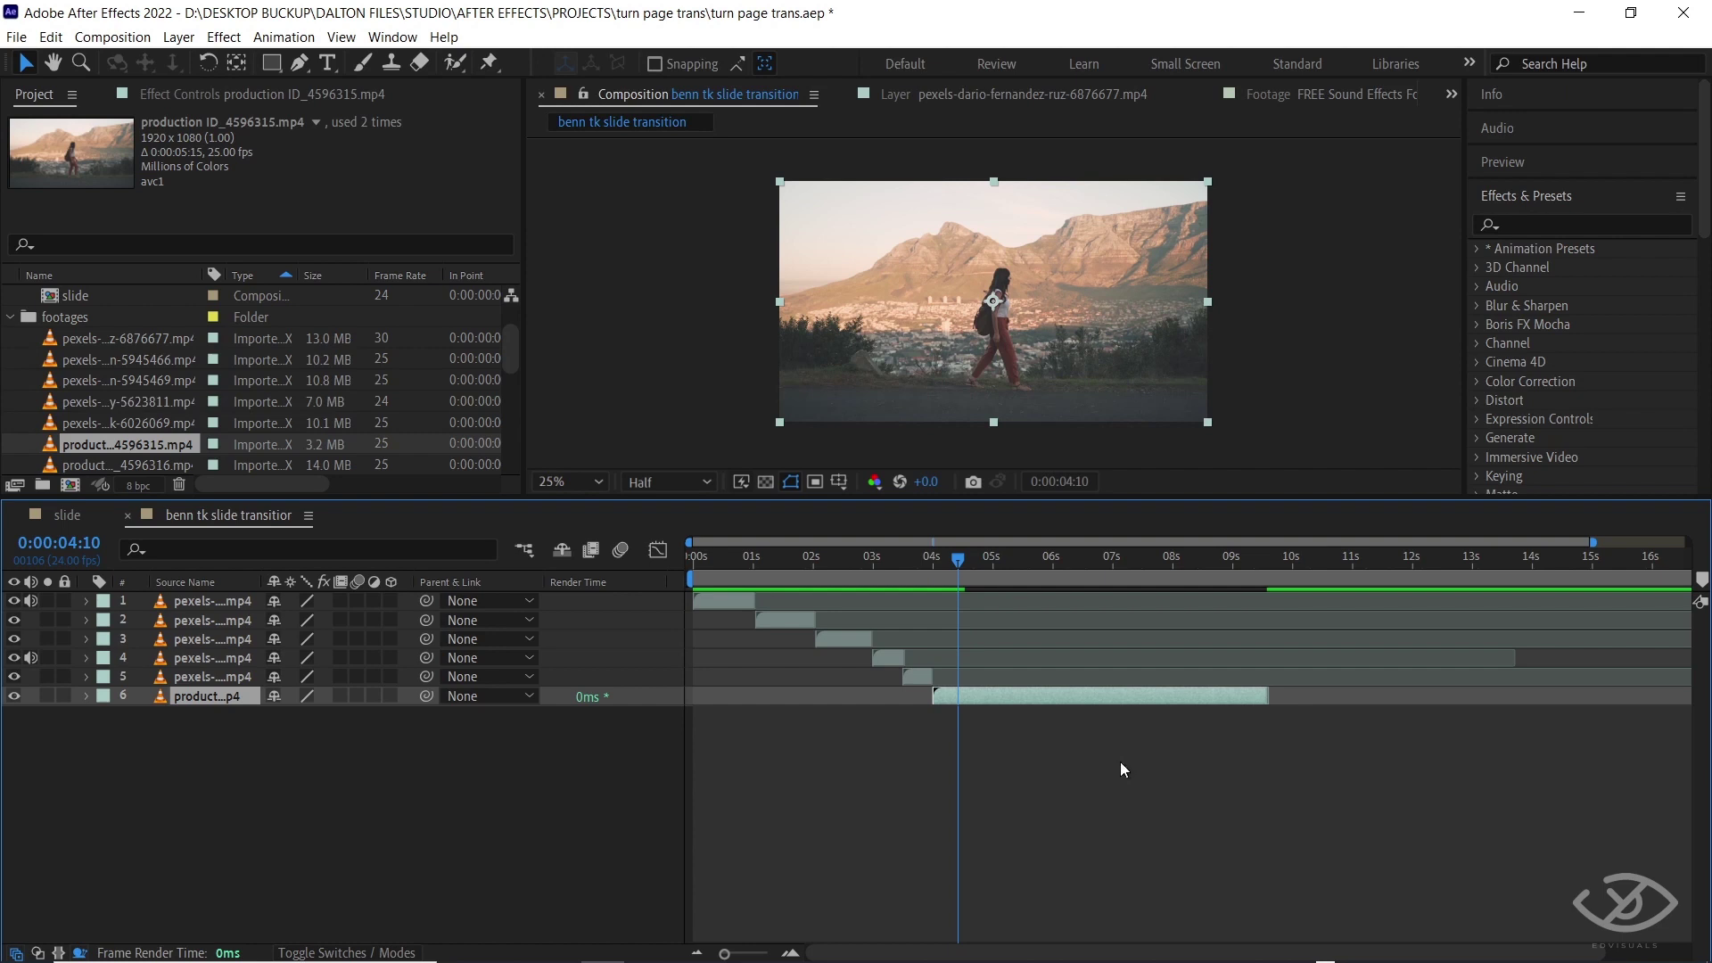
{"action": "key", "text": "alt+bracketright"}
Place production ID_4596316.mp4 as the seventh layer, starting at 0:00:04:10, and trim its end to 0:00:04:23
{"action": "scroll", "coordinate": [123, 413], "scroll_direction": "down", "scroll_amount": 1}
{"action": "left_click_drag", "start_coordinate": [123, 406], "coordinate": [768, 736]}
{"action": "left_click_drag", "start_coordinate": [959, 564], "coordinate": [995, 580]}
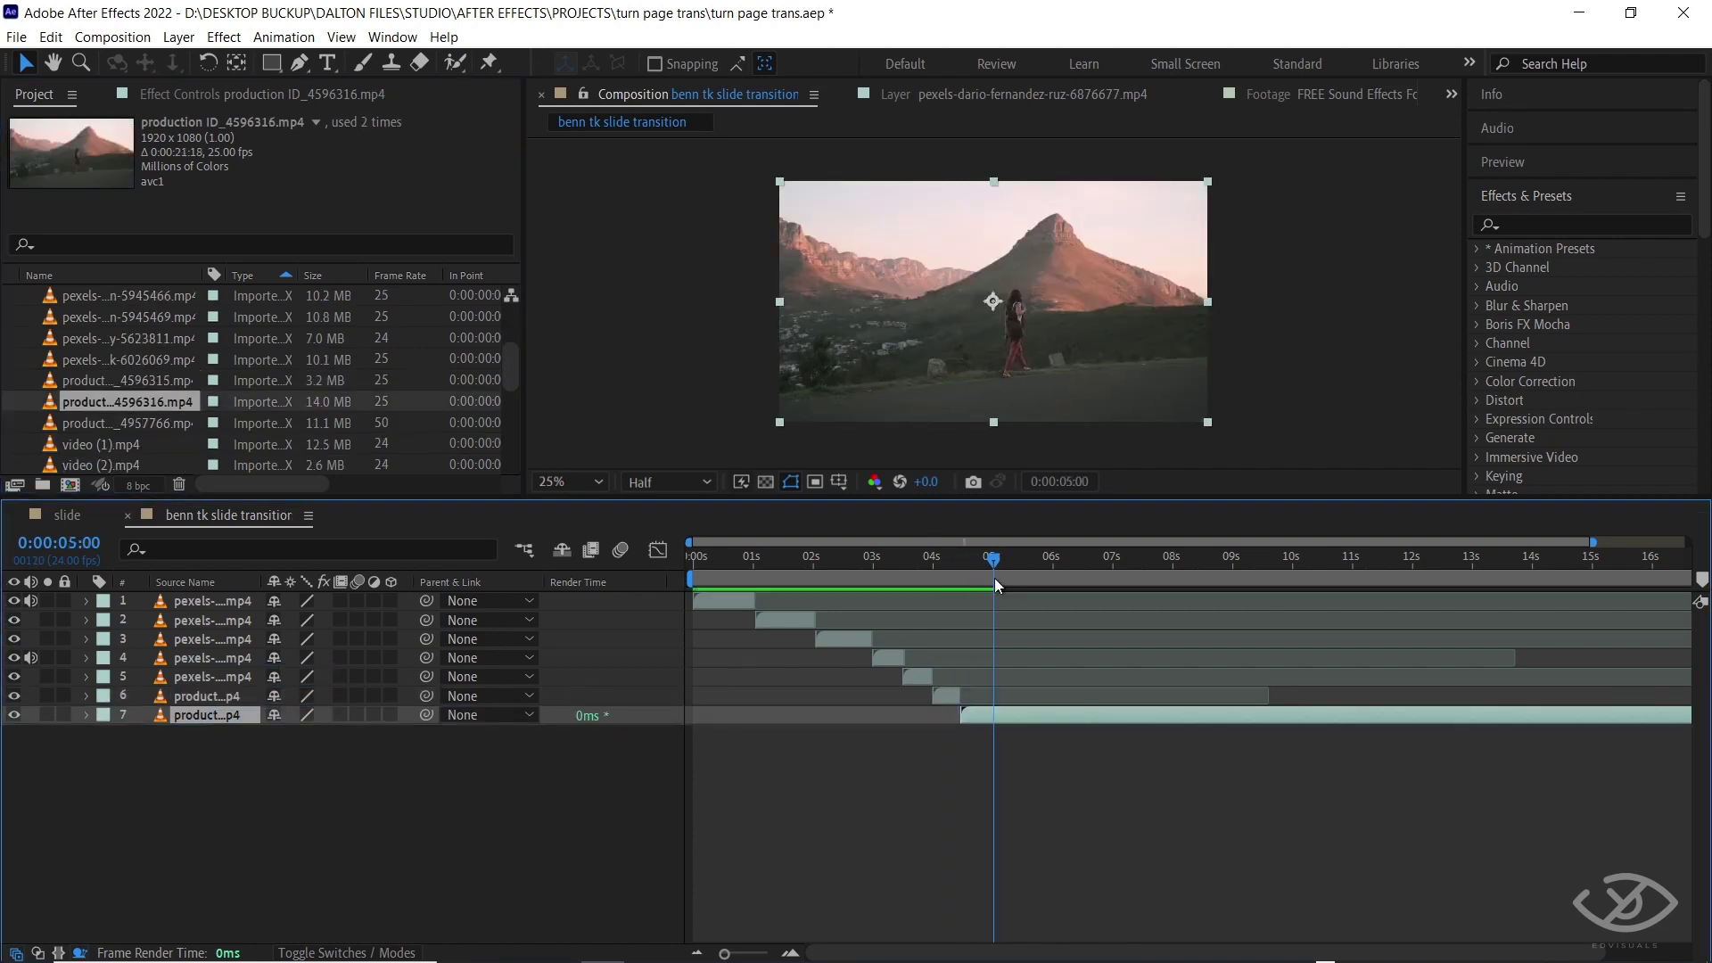
{"action": "key", "text": "Page_Up"}
{"action": "key", "text": "alt+bracketright"}
Place production ID_4957766.mp4 as the eighth layer, starting at 0:00:04:23, and trim its end to 0:00:05:10
{"action": "left_click_drag", "start_coordinate": [116, 423], "coordinate": [1020, 736]}
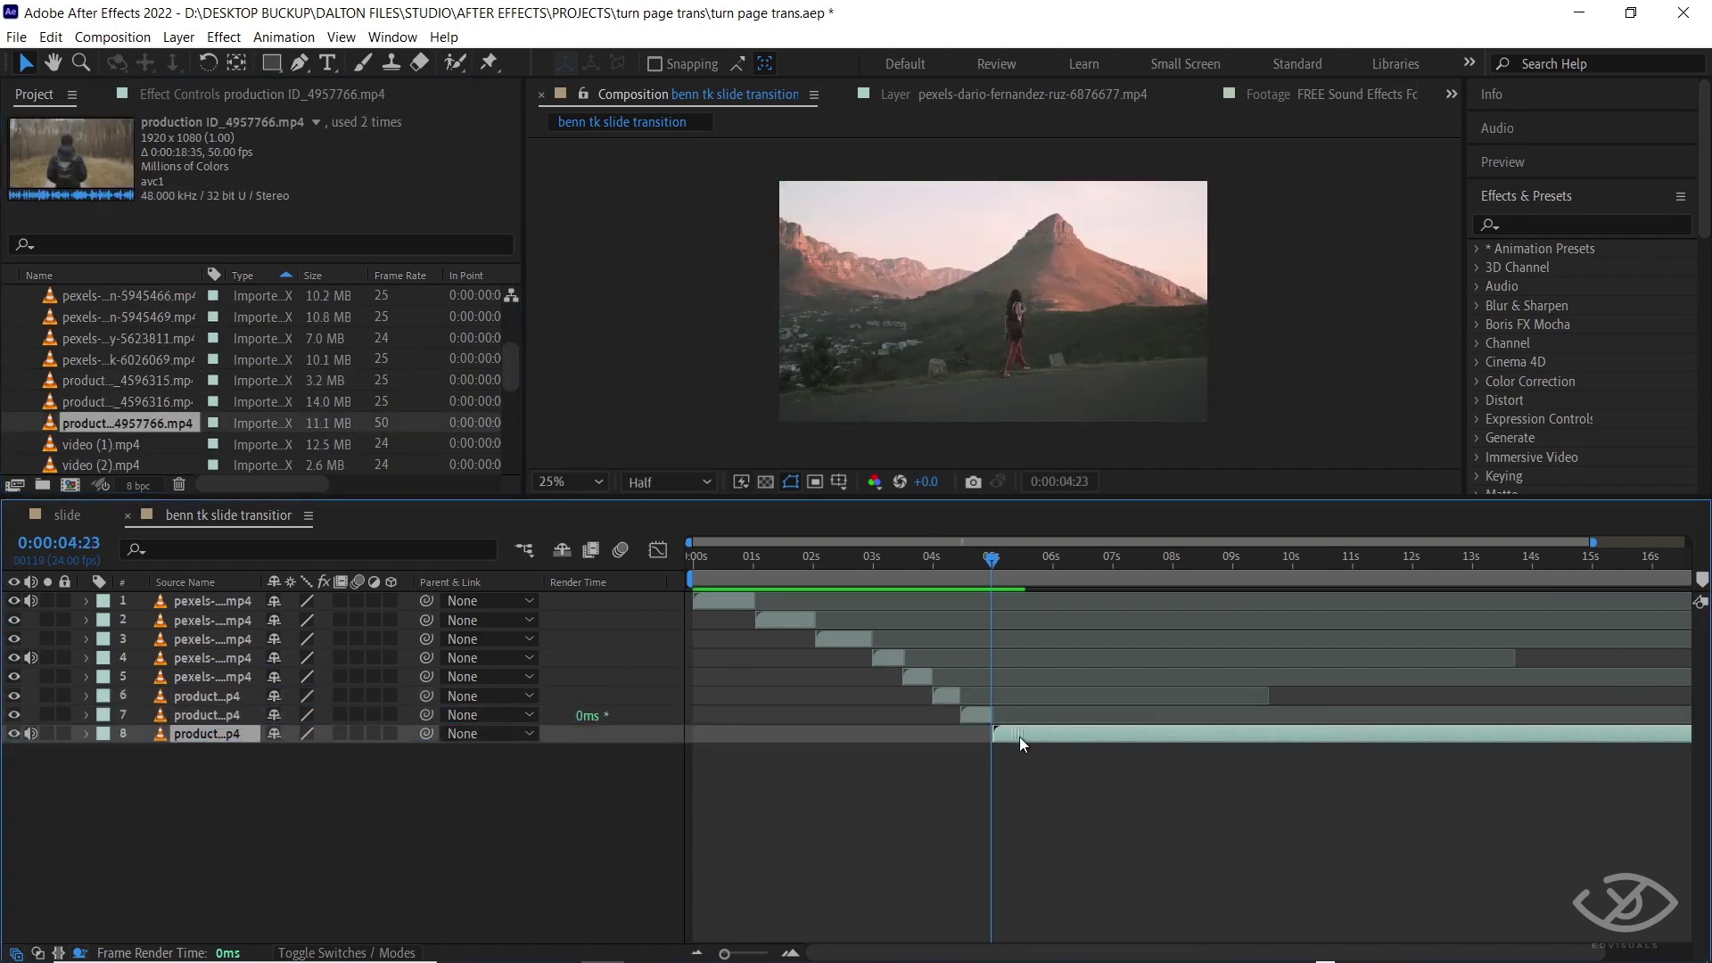
{"action": "left_click", "coordinate": [1020, 574]}
{"action": "key", "text": "alt+bracketright"}
Place video (1).mp4 as the ninth layer, starting at 0:00:05:10, and trim its end to 0:00:05:23
{"action": "scroll", "coordinate": [125, 374], "scroll_direction": "down", "scroll_amount": 1}
{"action": "left_click_drag", "start_coordinate": [102, 379], "coordinate": [1021, 753]}
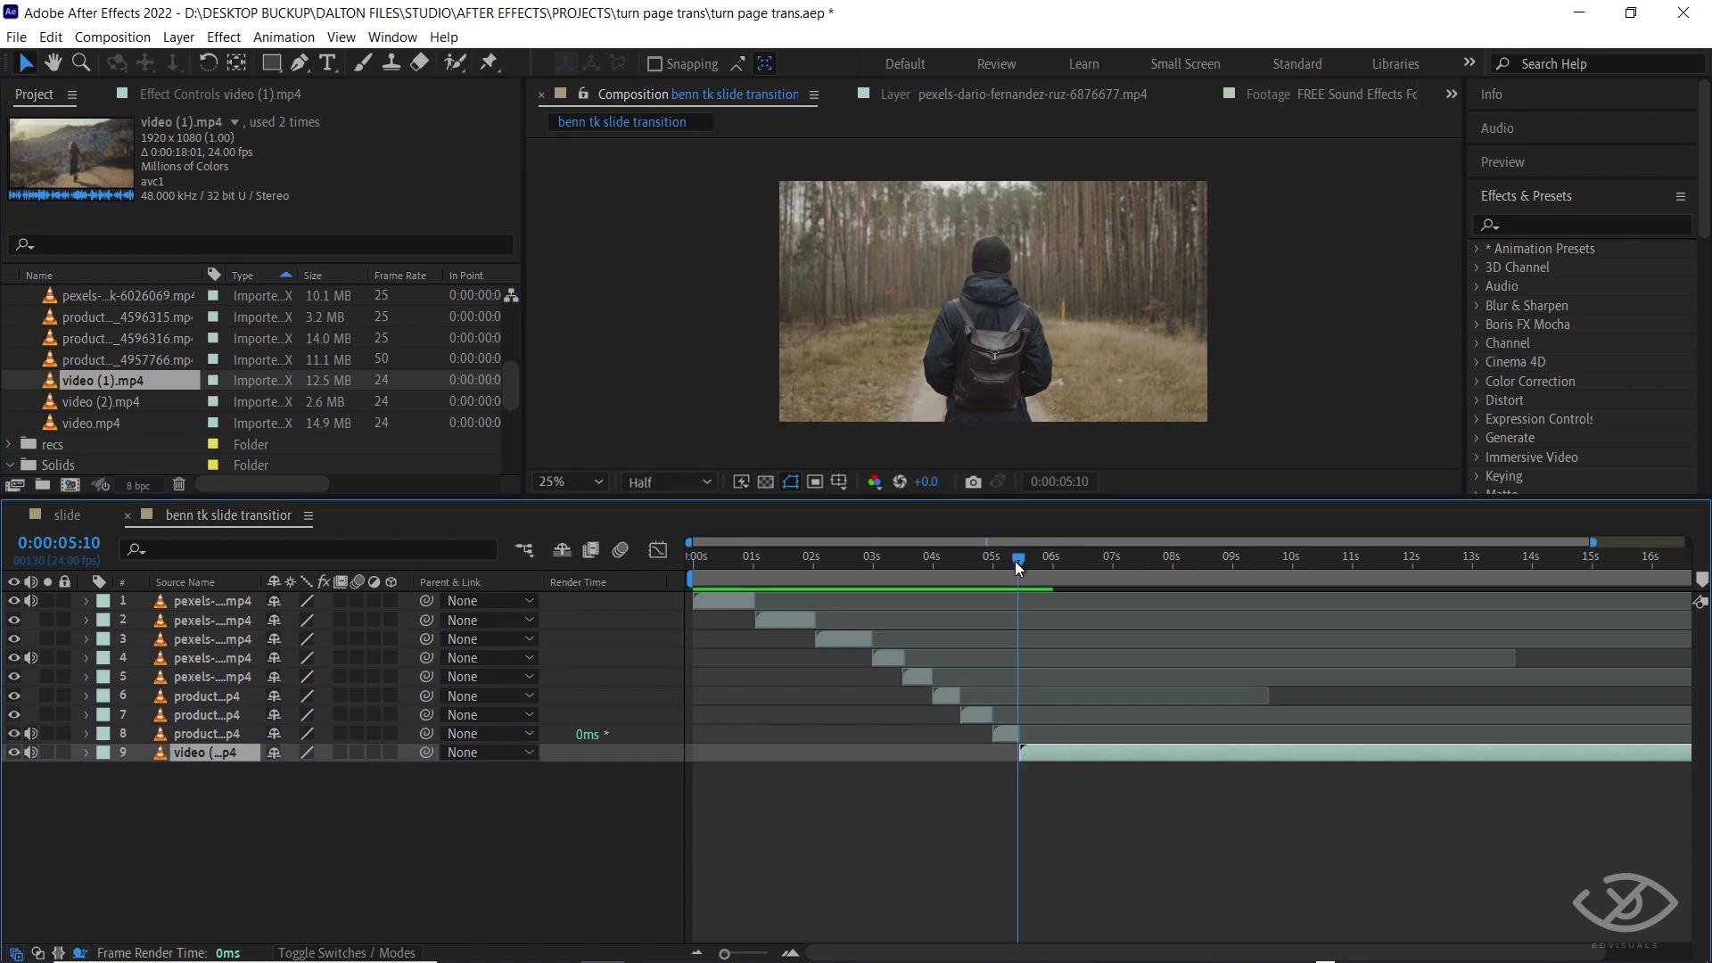
{"action": "left_click", "coordinate": [1052, 575]}
{"action": "key", "text": "alt+bracketright"}
Place video (2).mp4 as the tenth layer, starting at 0:00:05:23, and trim its end to 0:00:06:11
{"action": "left_click_drag", "start_coordinate": [103, 401], "coordinate": [888, 785]}
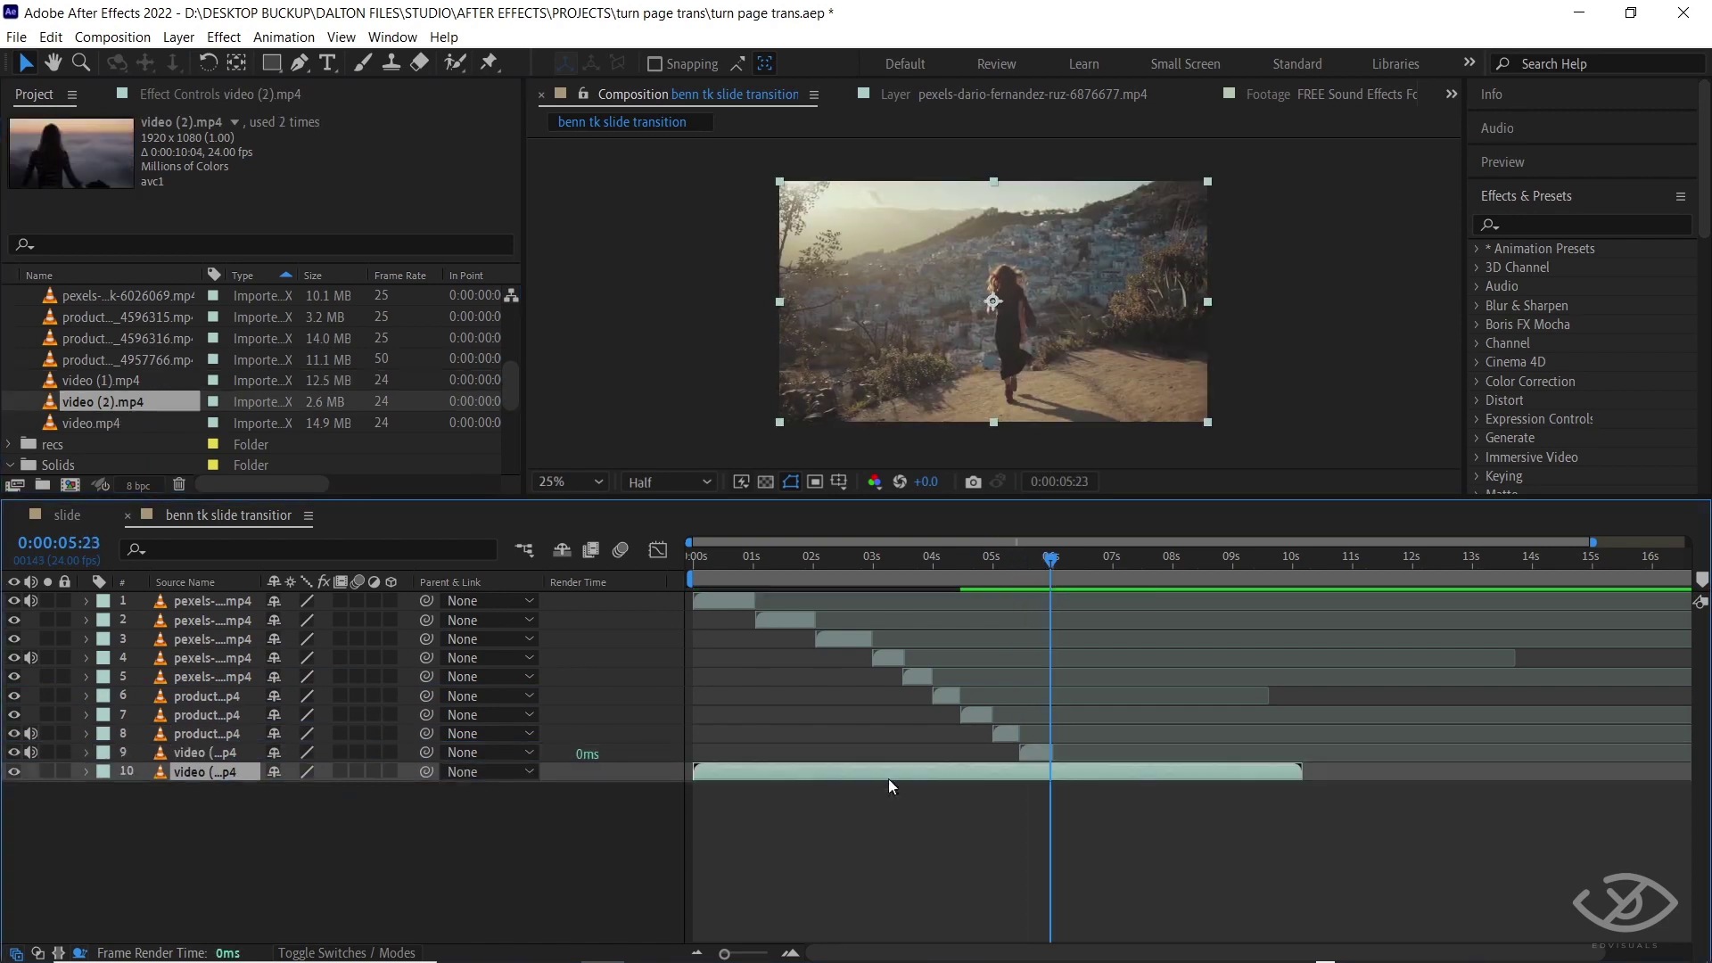
{"action": "key", "text": "bracketleft"}
{"action": "left_click", "coordinate": [1081, 574]}
{"action": "key", "text": "alt+bracketright"}
Place video.mp4 as the bottom layer, starting at 0:00:06:11, and trim its end to 0:00:08:00
{"action": "left_click_drag", "start_coordinate": [102, 423], "coordinate": [352, 791]}
{"action": "key", "text": "bracketleft"}
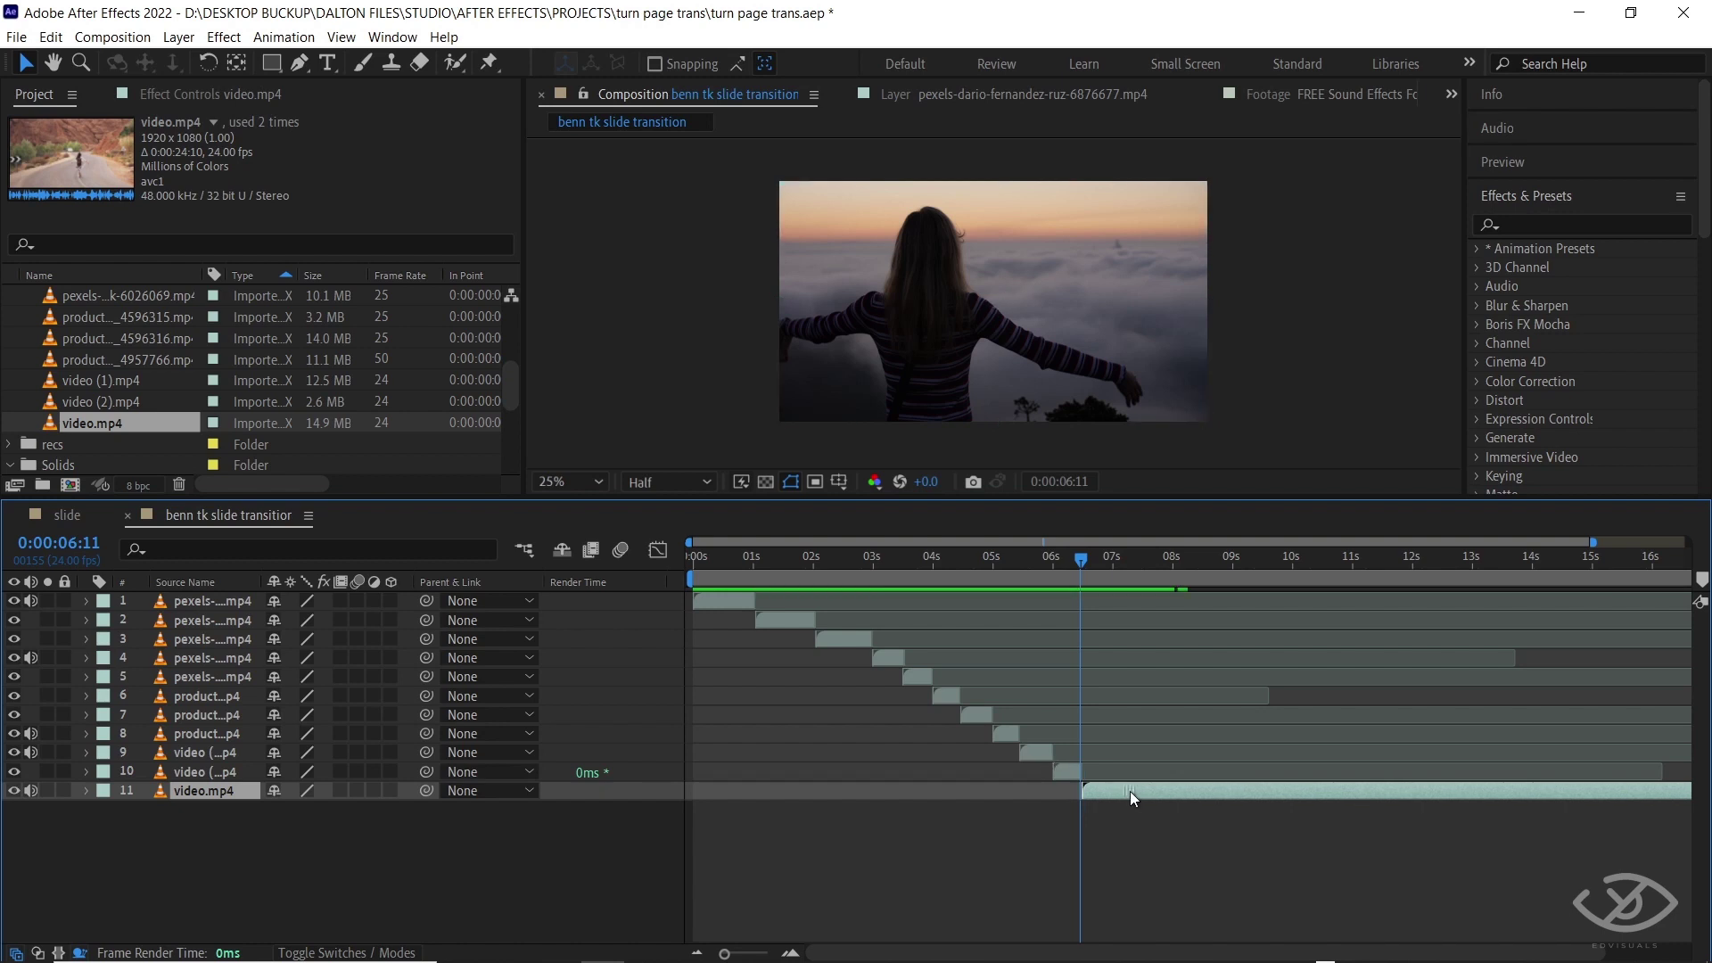
{"action": "left_click_drag", "start_coordinate": [1089, 569], "coordinate": [1179, 579]}
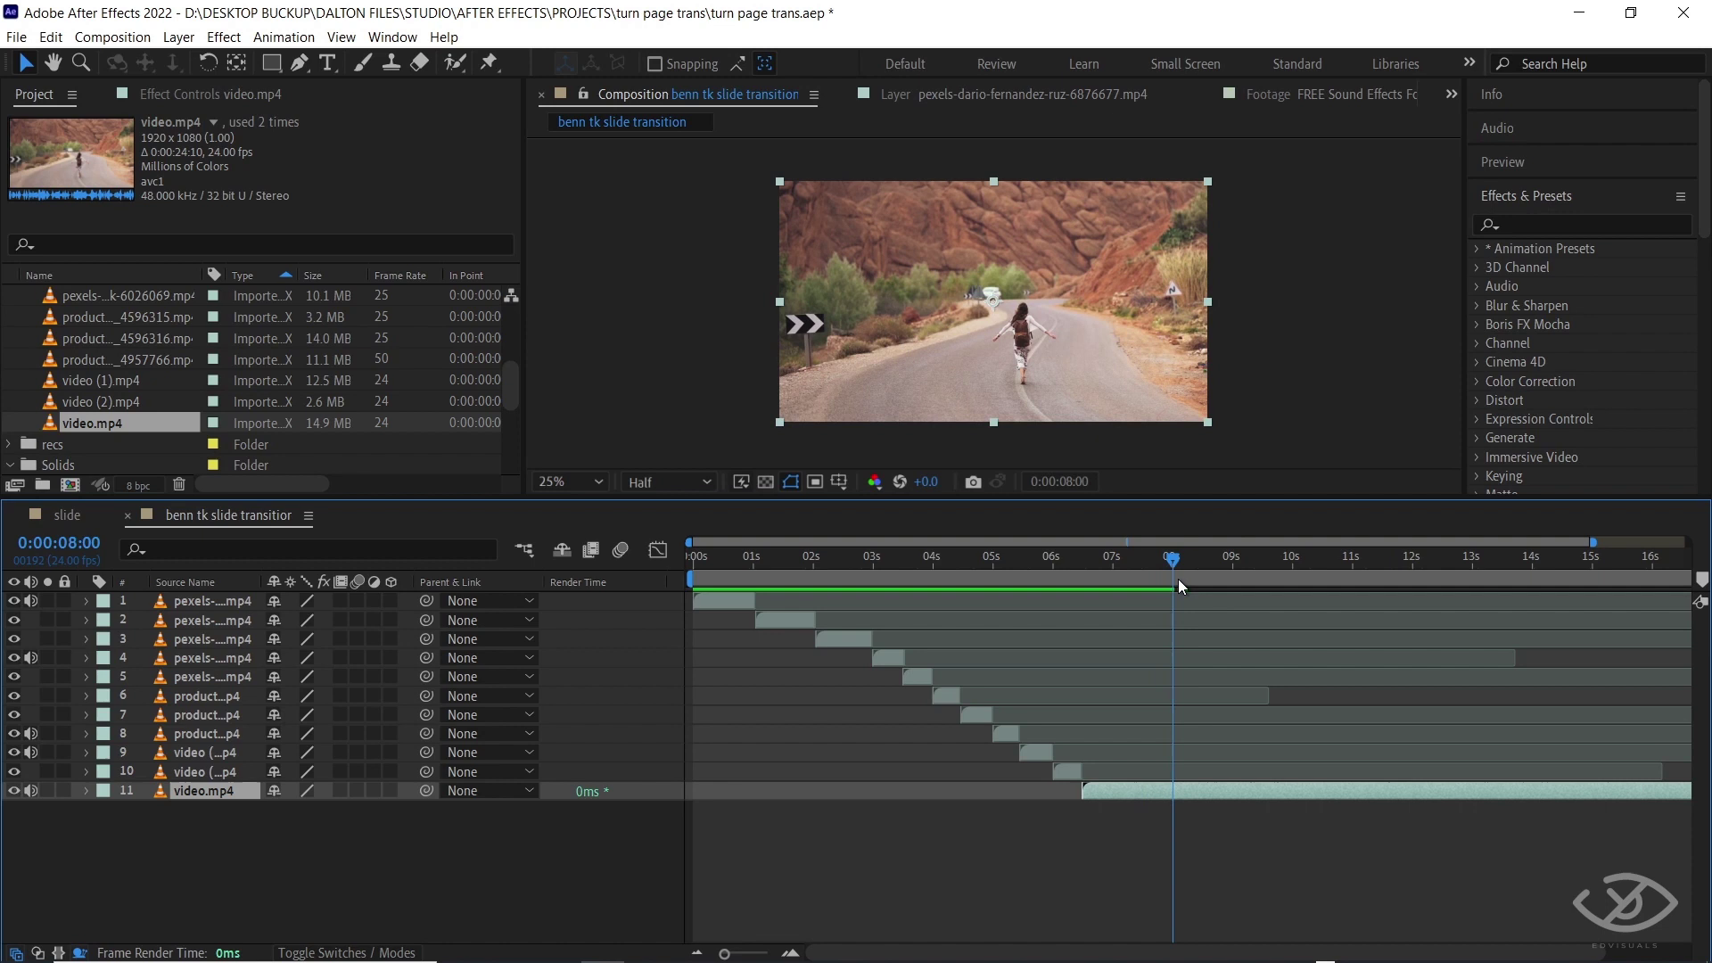
{"action": "key", "text": "alt+bracketright"}
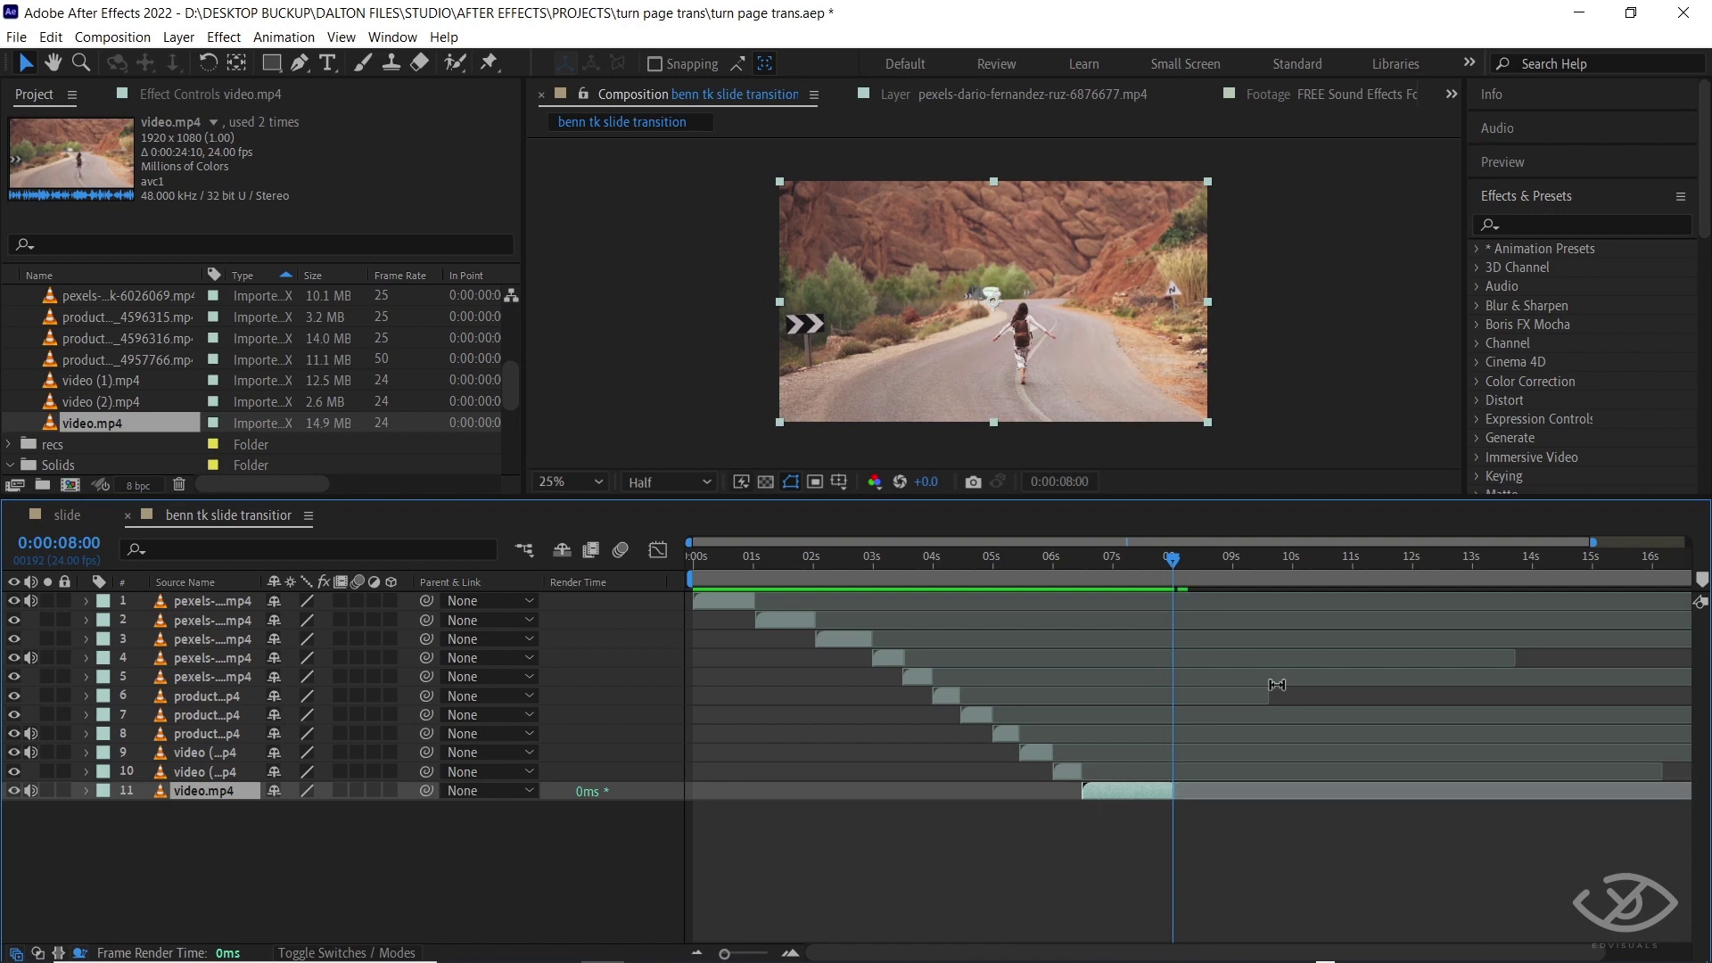
End the work area at 0:00:08:00 and trim the composition to the work area
{"action": "key", "text": "n"}
{"action": "right_click", "coordinate": [1043, 570]}
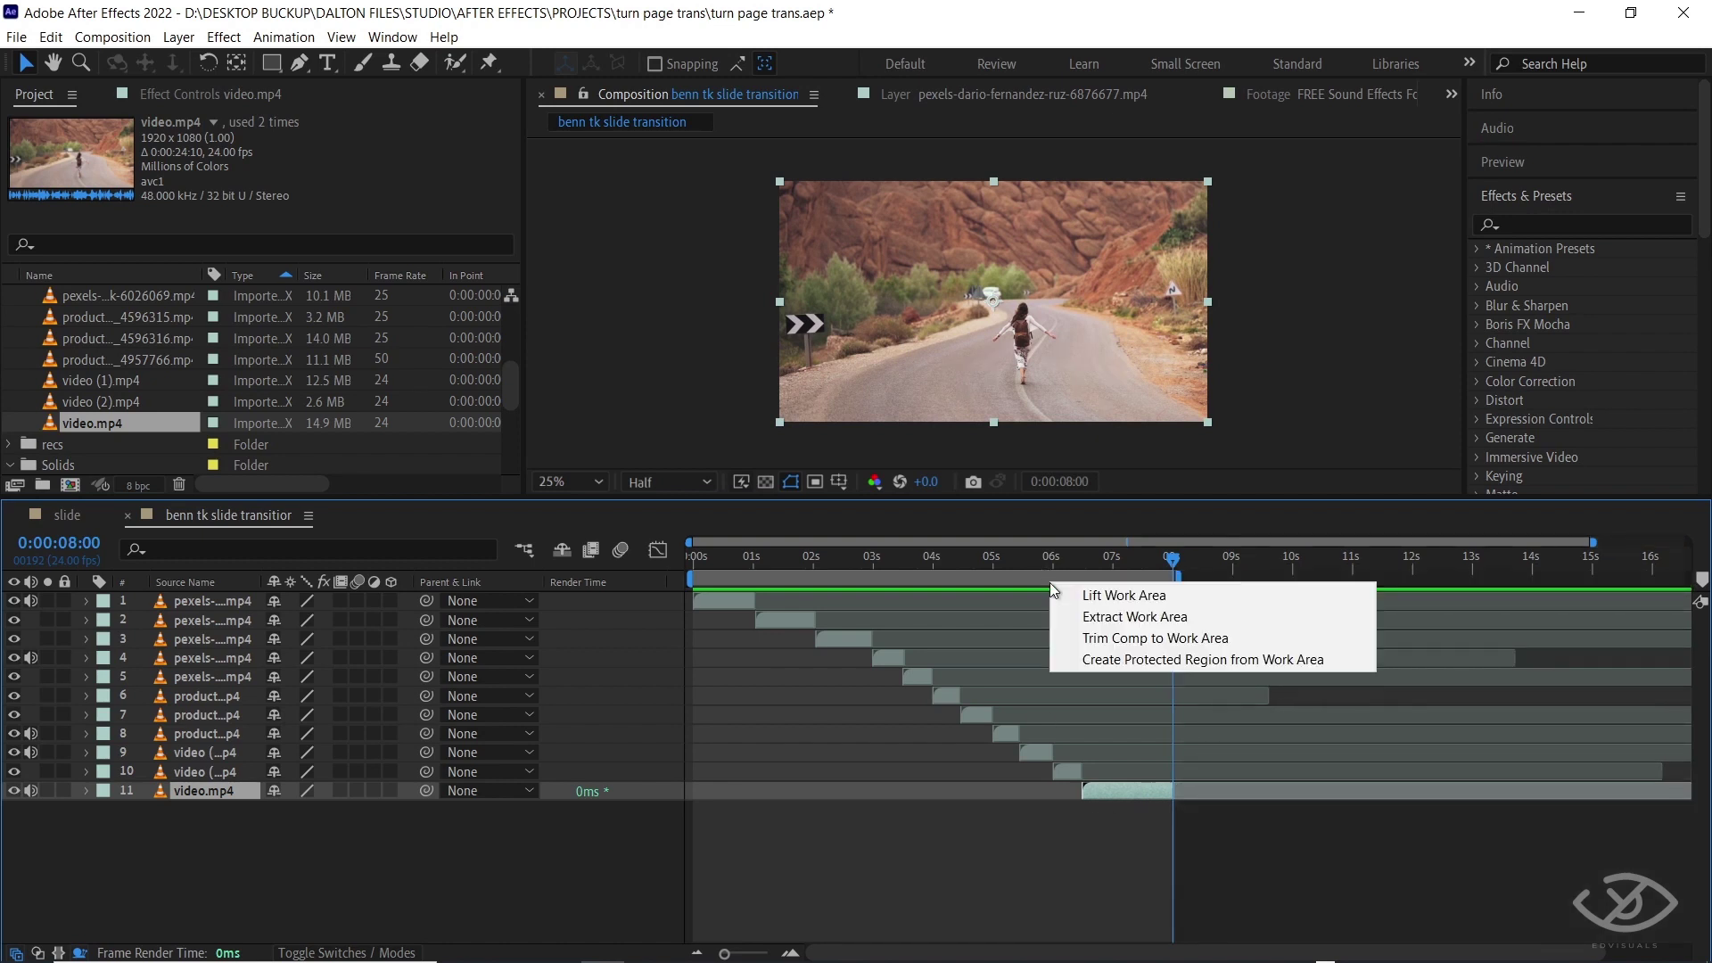
{"action": "left_click", "coordinate": [1106, 634]}
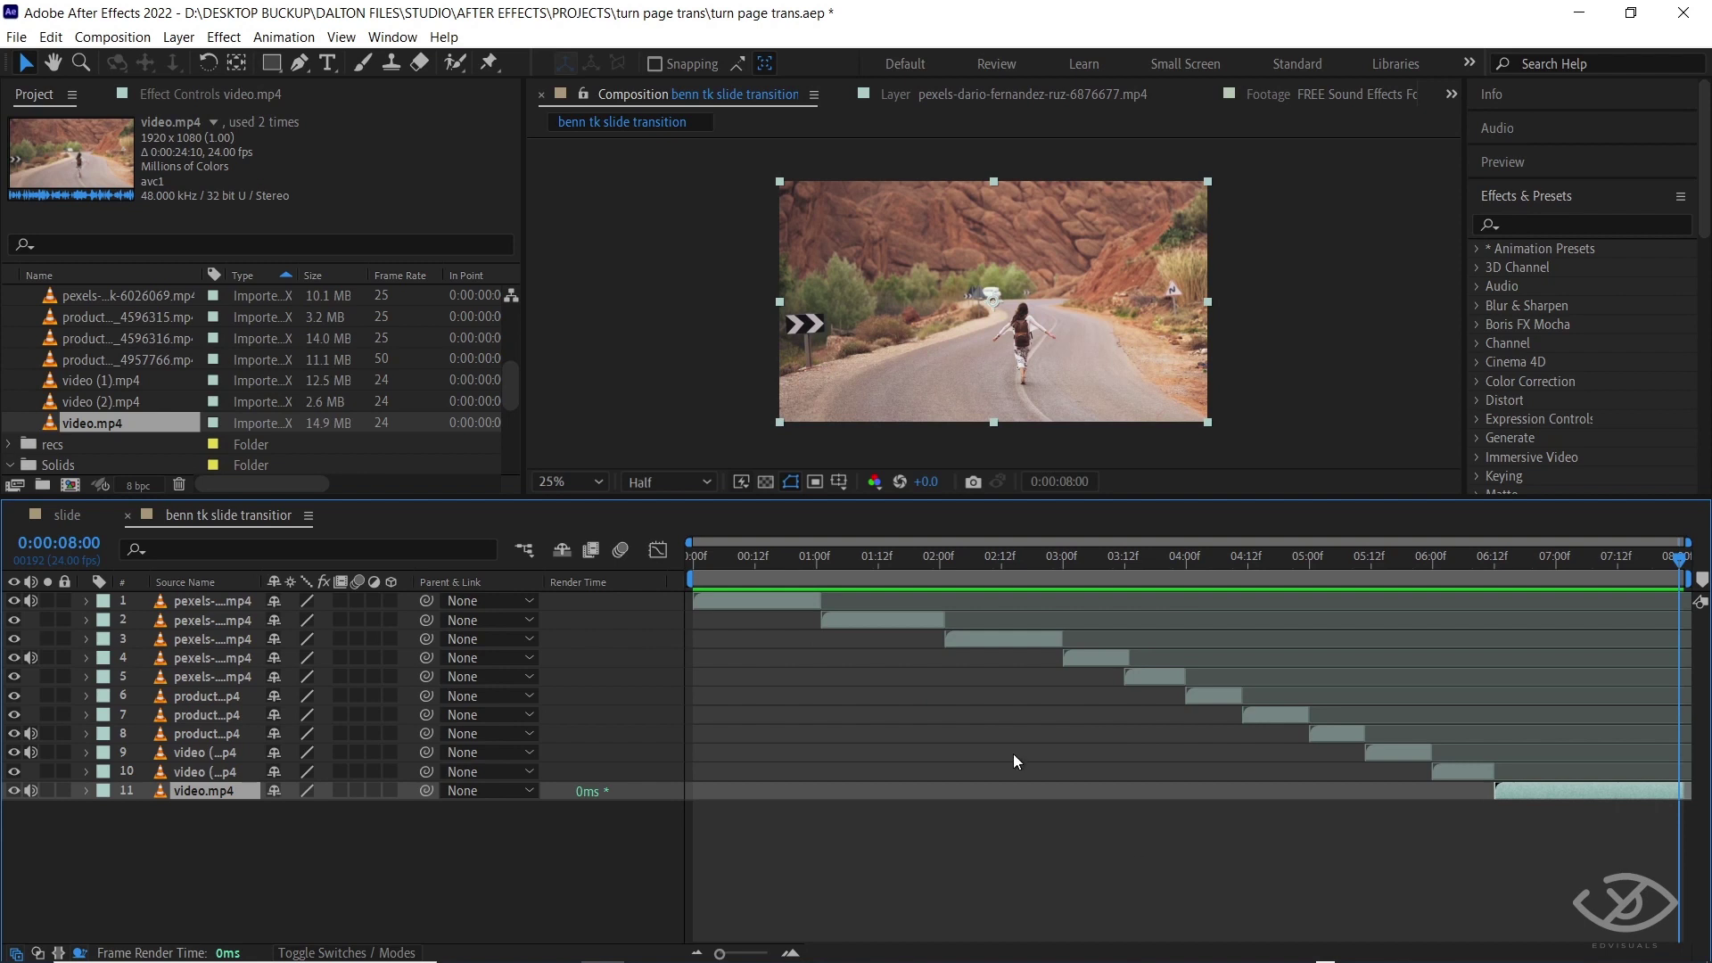
Play back the assembled clip sequence and return the playhead to the first frame
{"action": "mouse_move", "coordinate": [712, 564]}
{"action": "left_mouse_down"}
{"action": "mouse_move", "coordinate": [1061, 619]}
{"action": "mouse_move", "coordinate": [711, 533]}
{"action": "left_mouse_up"}
{"action": "key", "text": "space"}
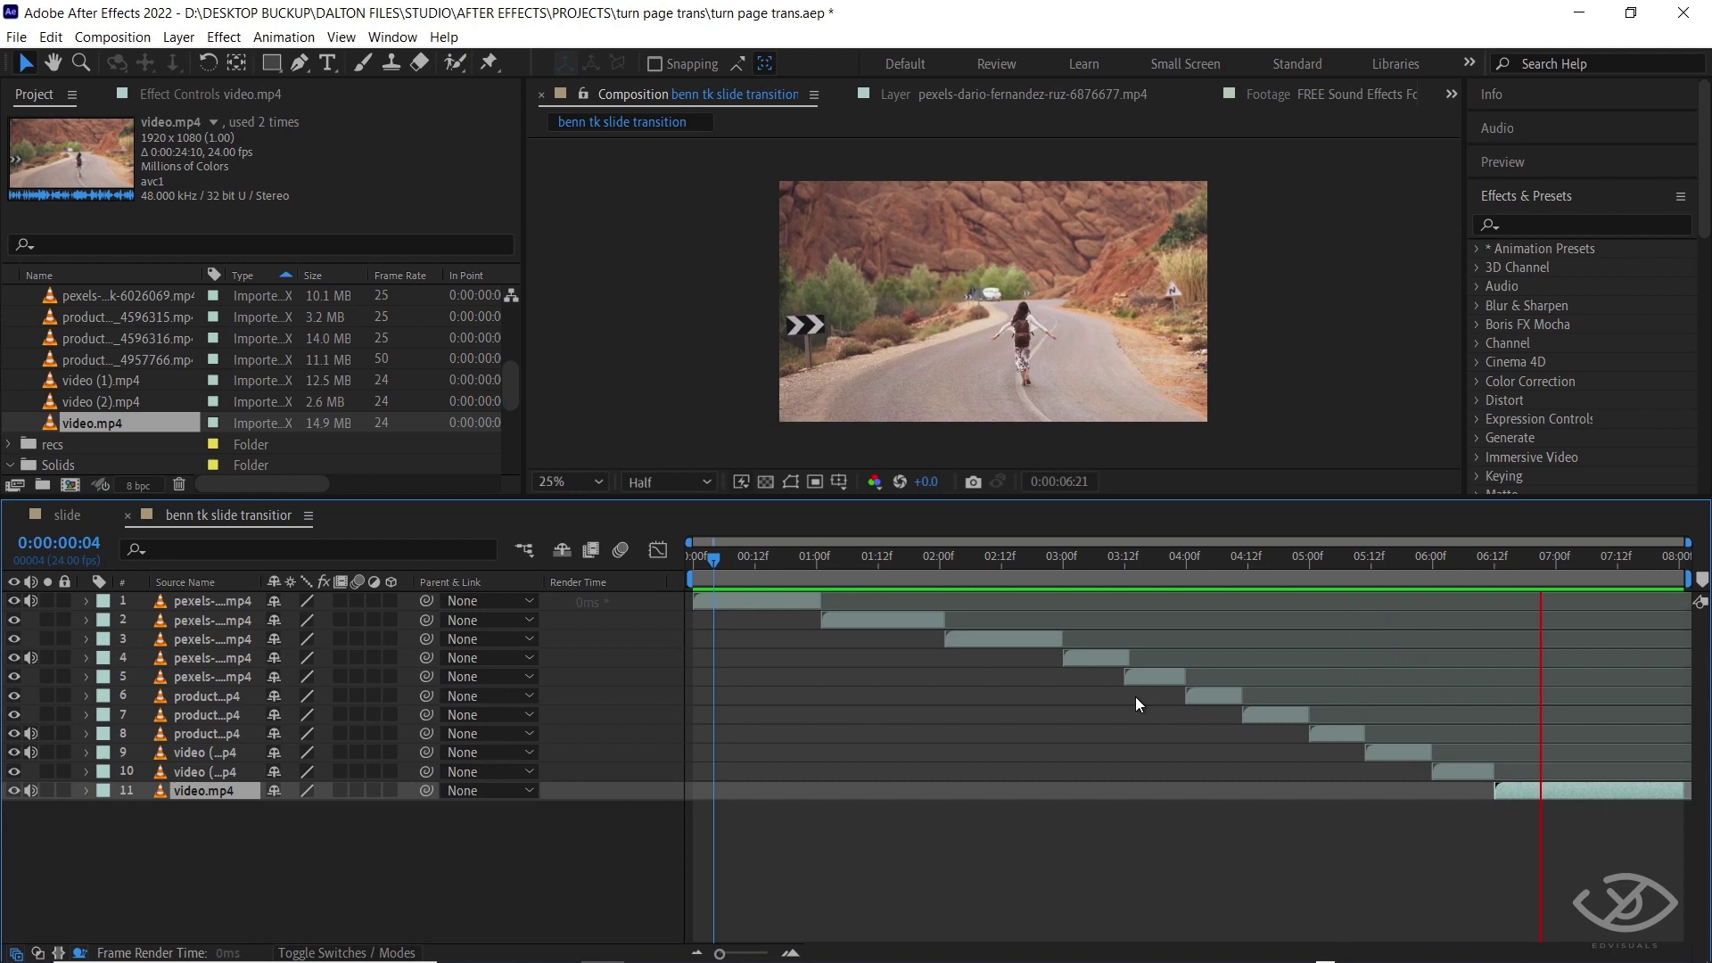
{"action": "left_click_drag", "start_coordinate": [713, 557], "coordinate": [687, 527]}
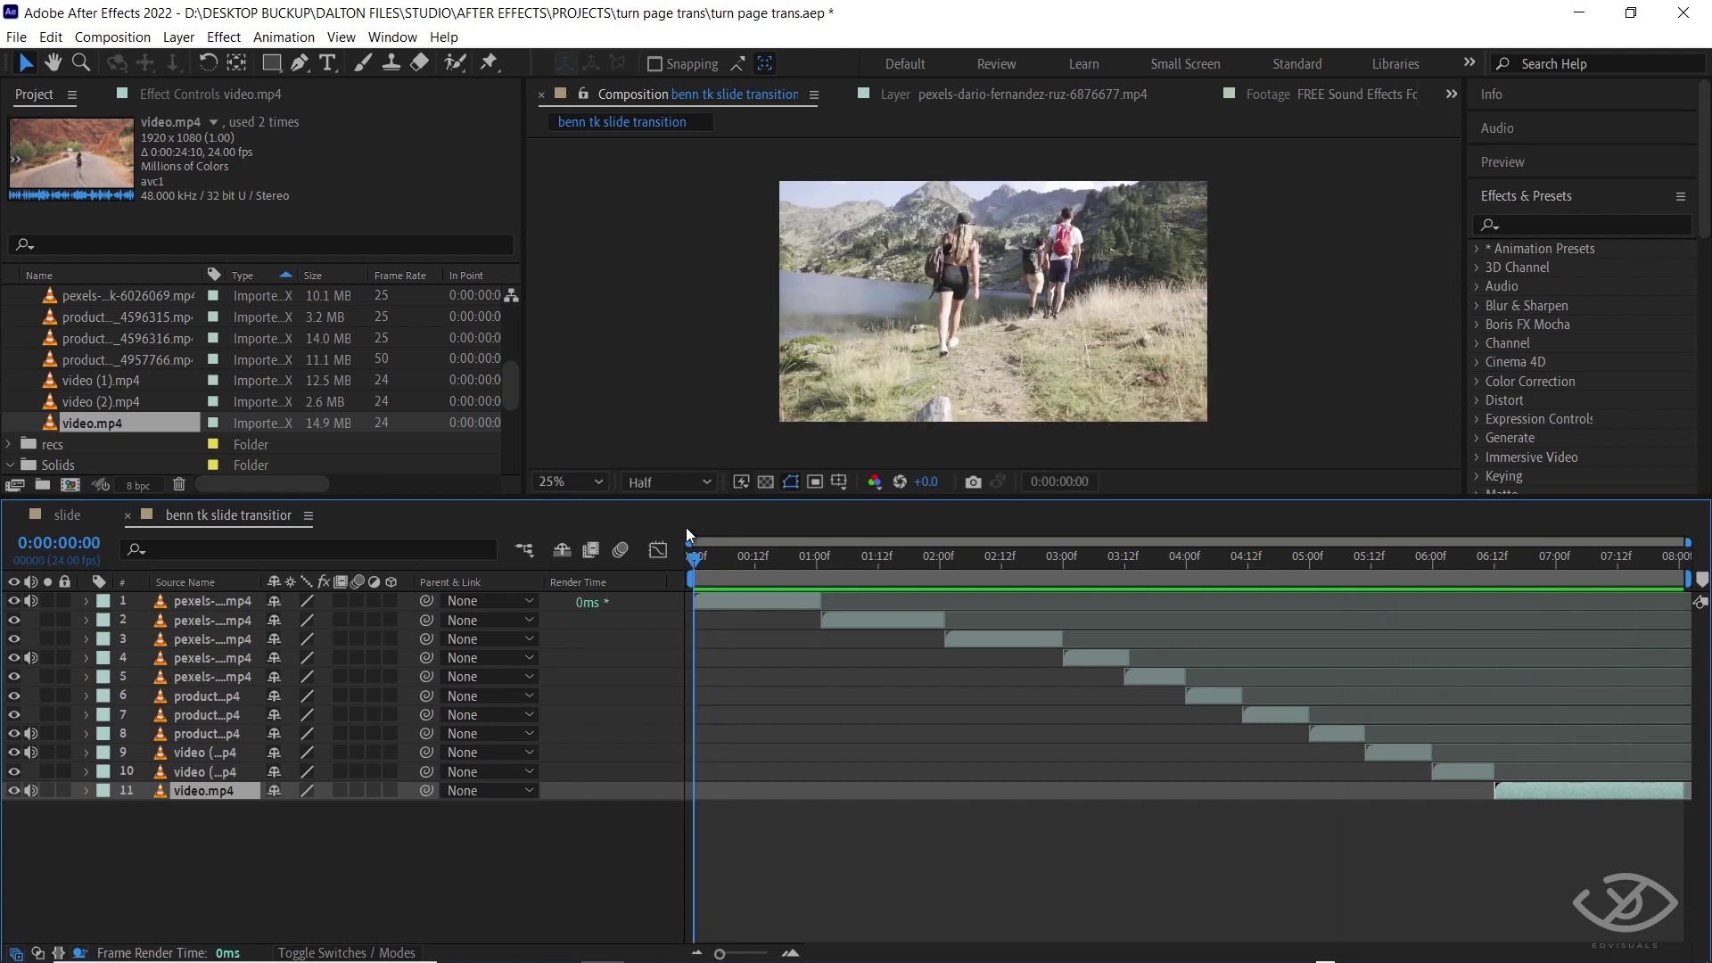
Add an adjustment layer above the first clip and trim its end to that clip's end at 0:00:01:01
{"action": "left_click", "coordinate": [714, 595]}
{"action": "right_click", "coordinate": [616, 591]}
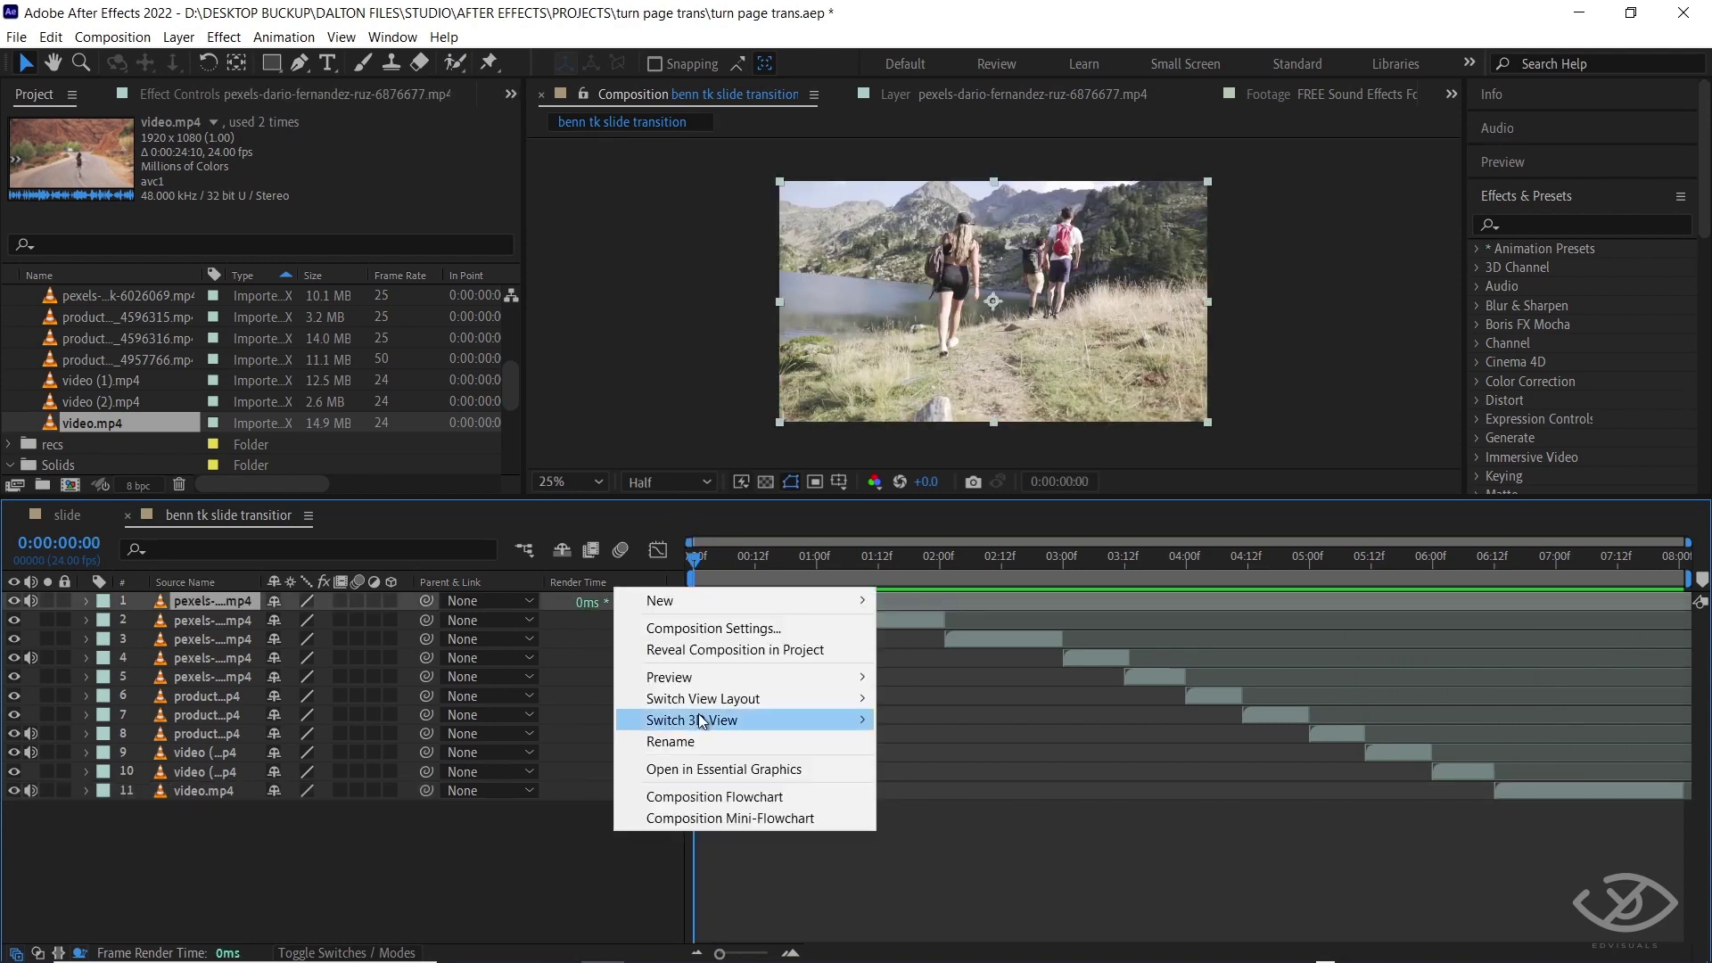
{"action": "mouse_move", "coordinate": [731, 607]}
{"action": "left_click", "coordinate": [1005, 760]}
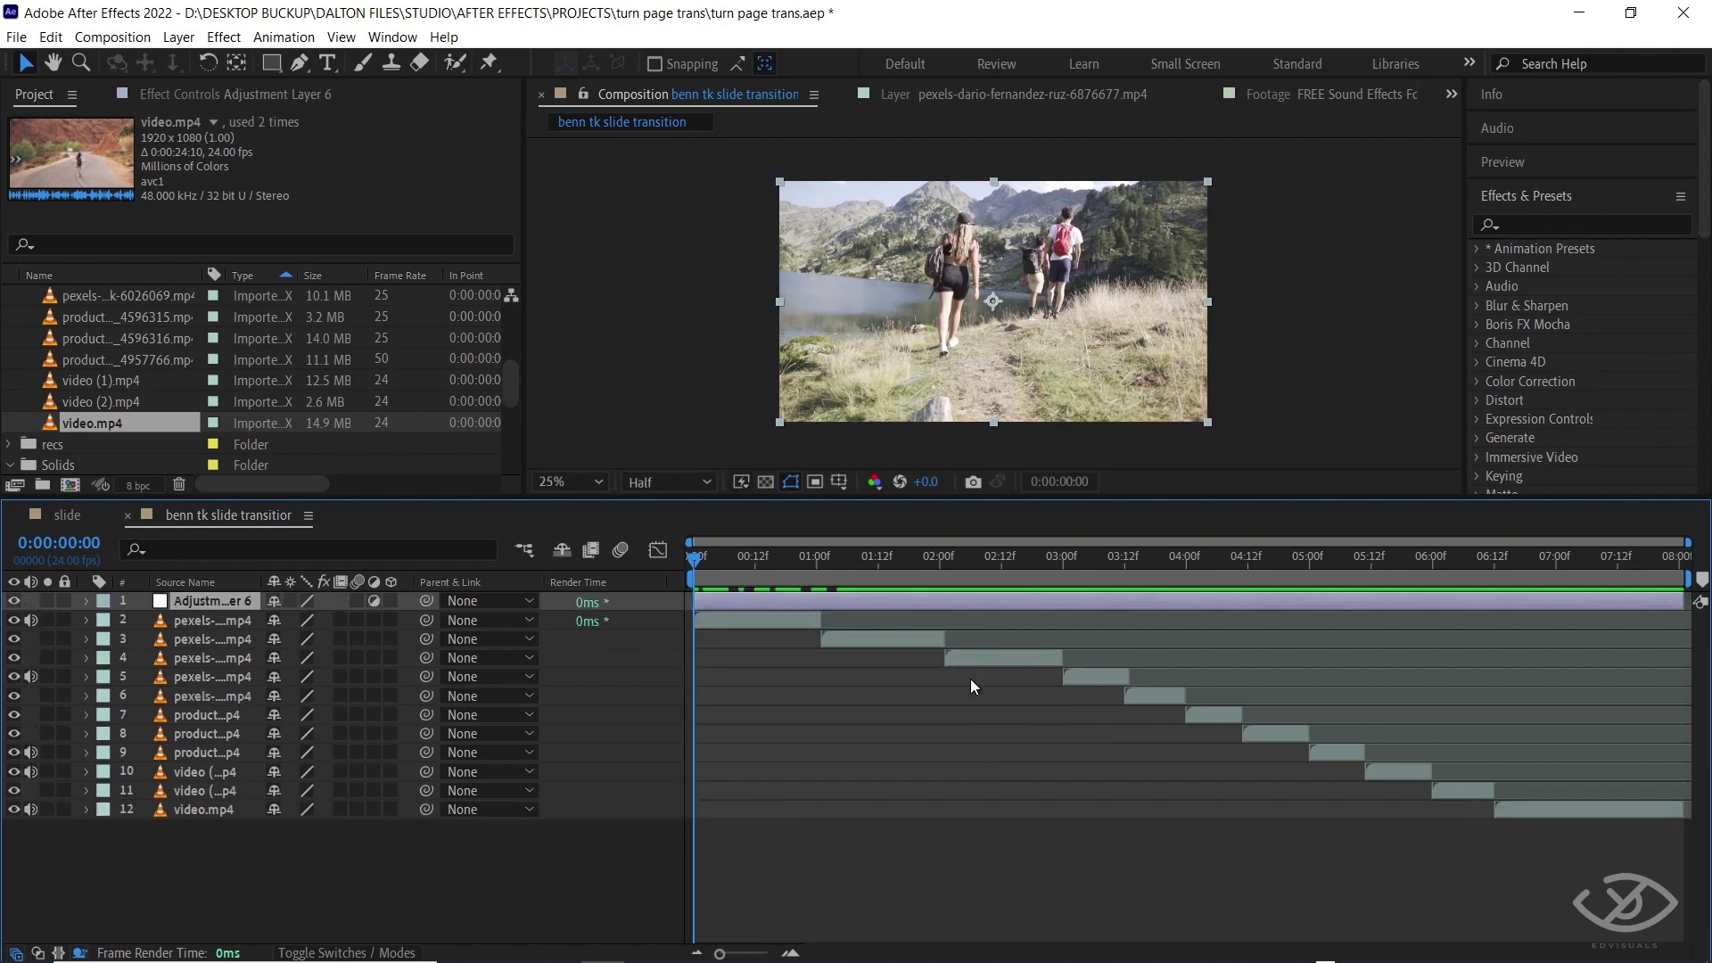
{"action": "left_click", "coordinate": [820, 563]}
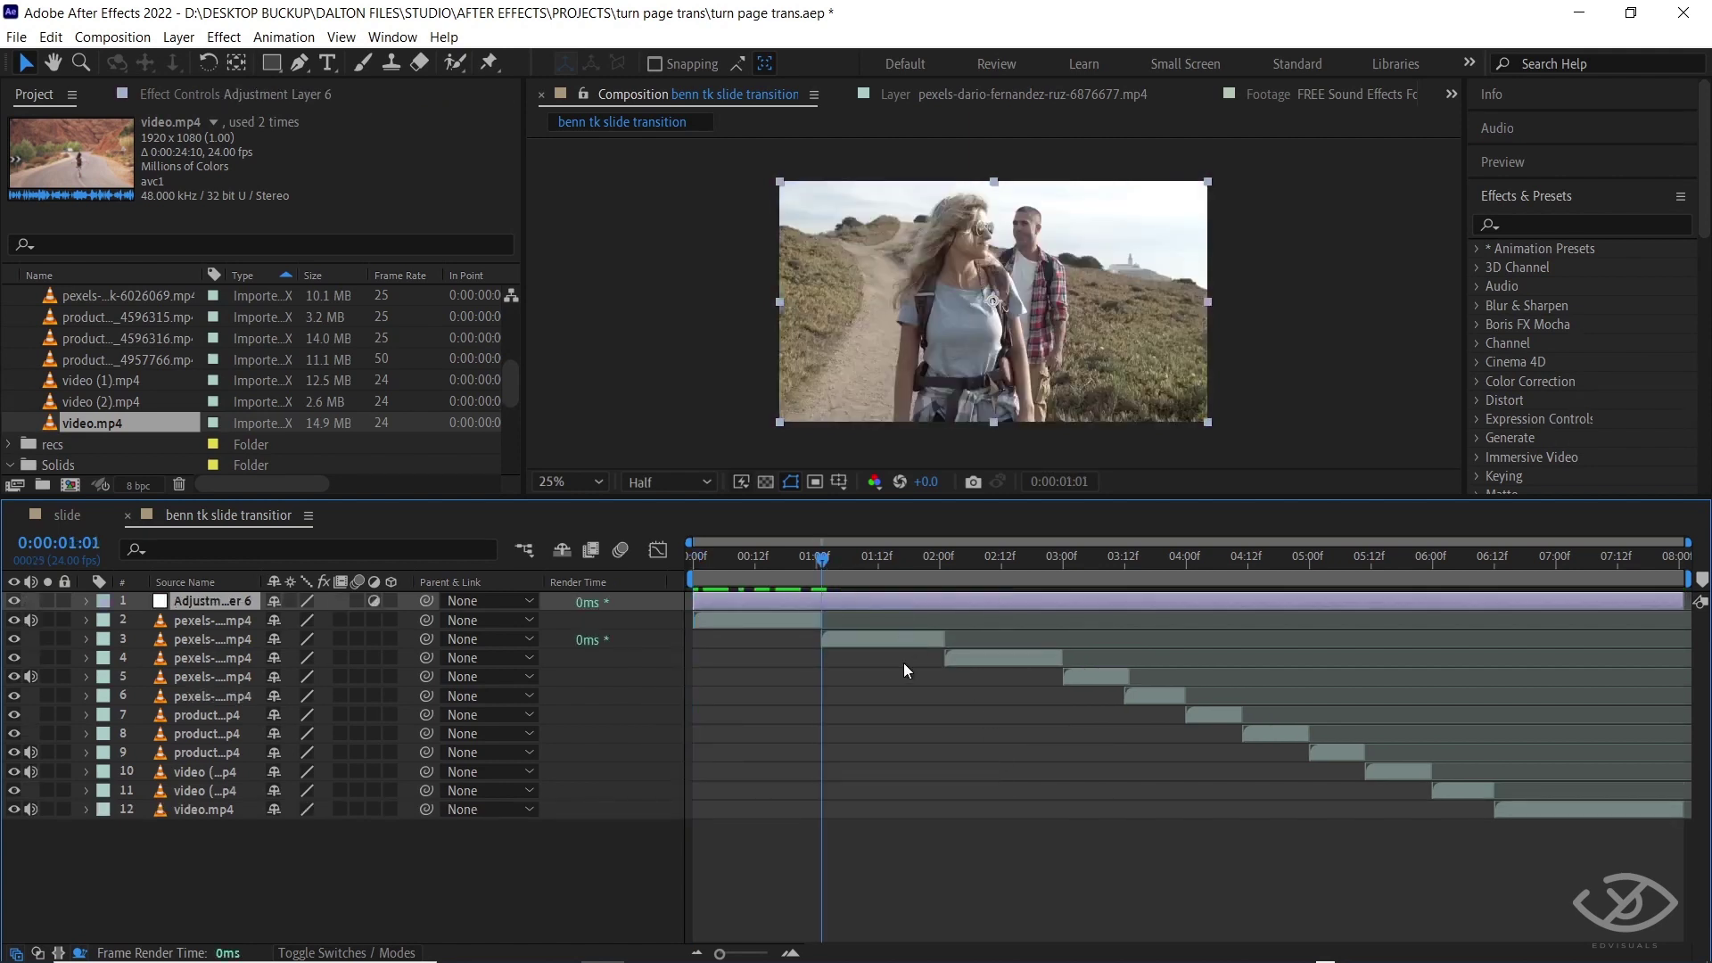
{"action": "key", "text": "alt+]"}
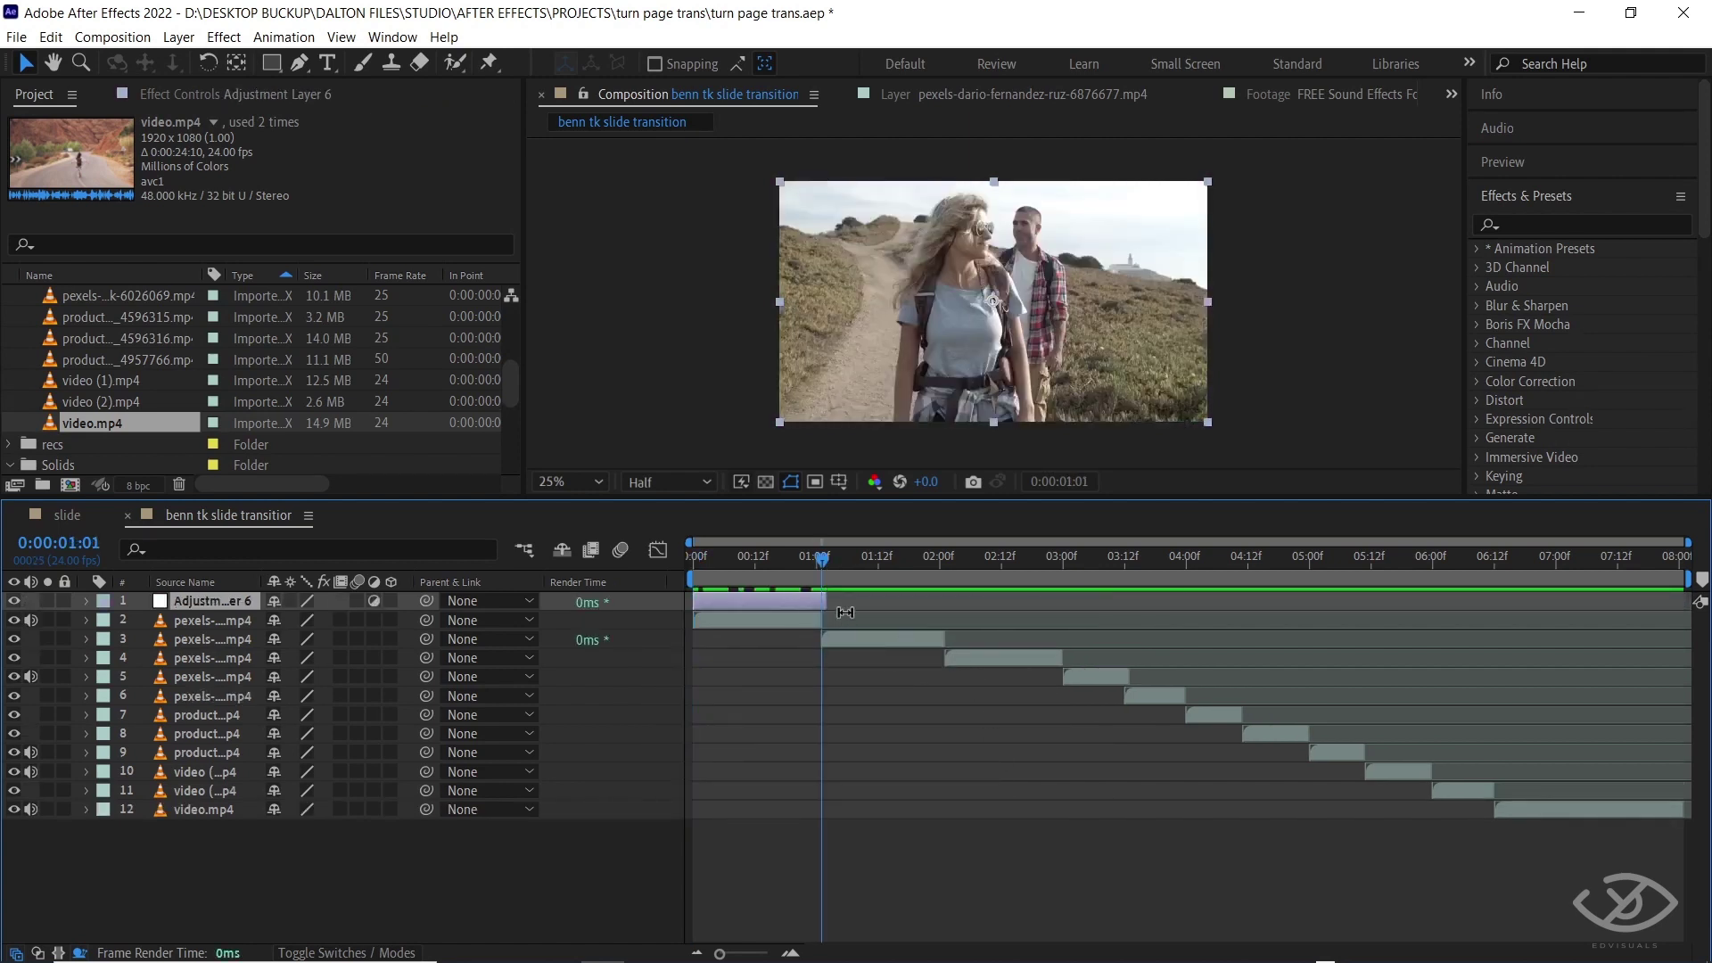
Find the Transform effect and apply it to the adjustment layer above the first clip
{"action": "left_click", "coordinate": [1611, 230]}
{"action": "left_click", "coordinate": [1566, 310]}
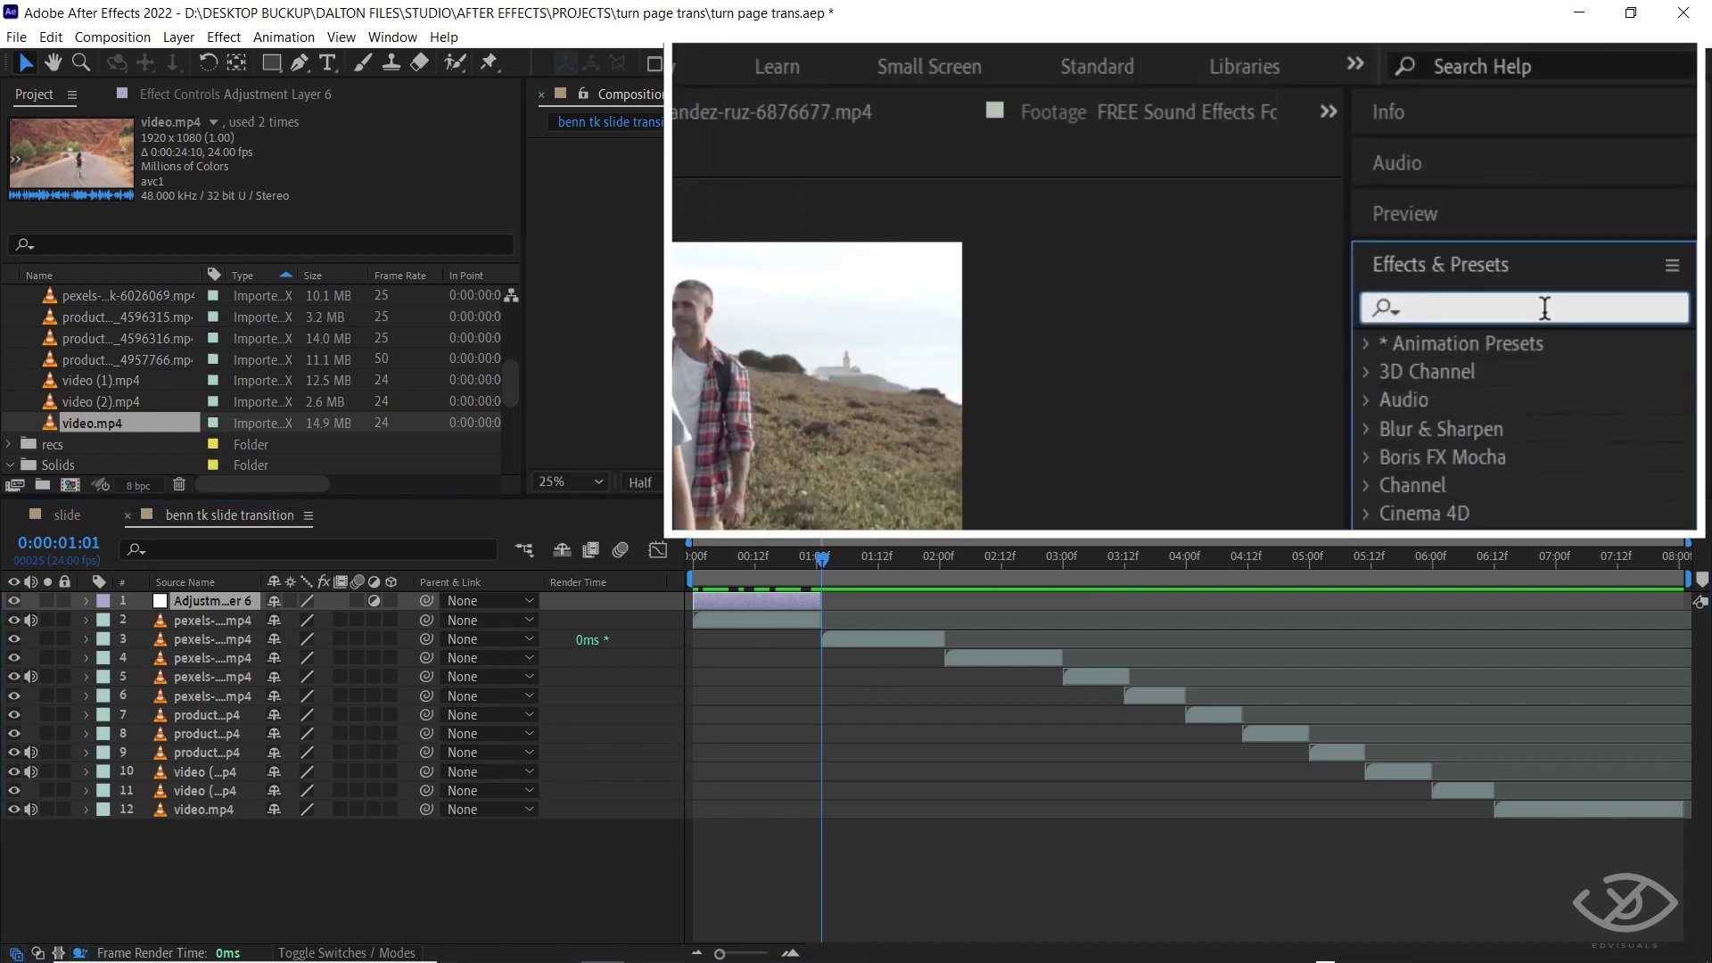
{"action": "type", "text": "trans"}
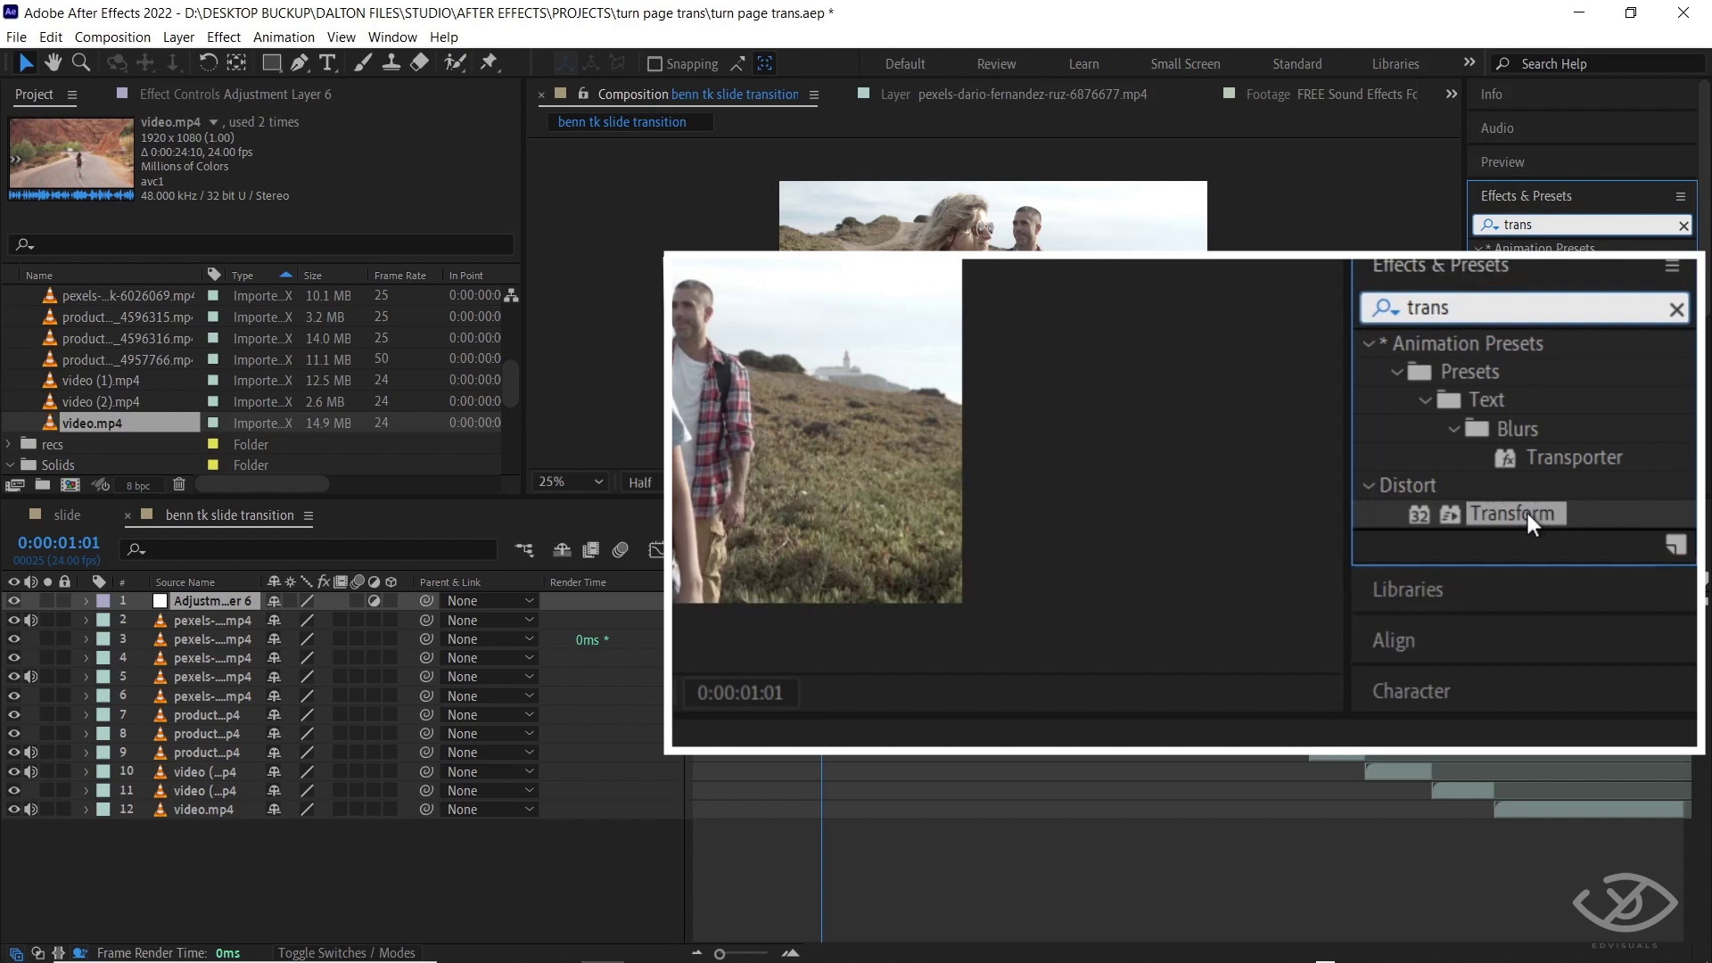
{"action": "left_click_drag", "start_coordinate": [1580, 362], "coordinate": [771, 602]}
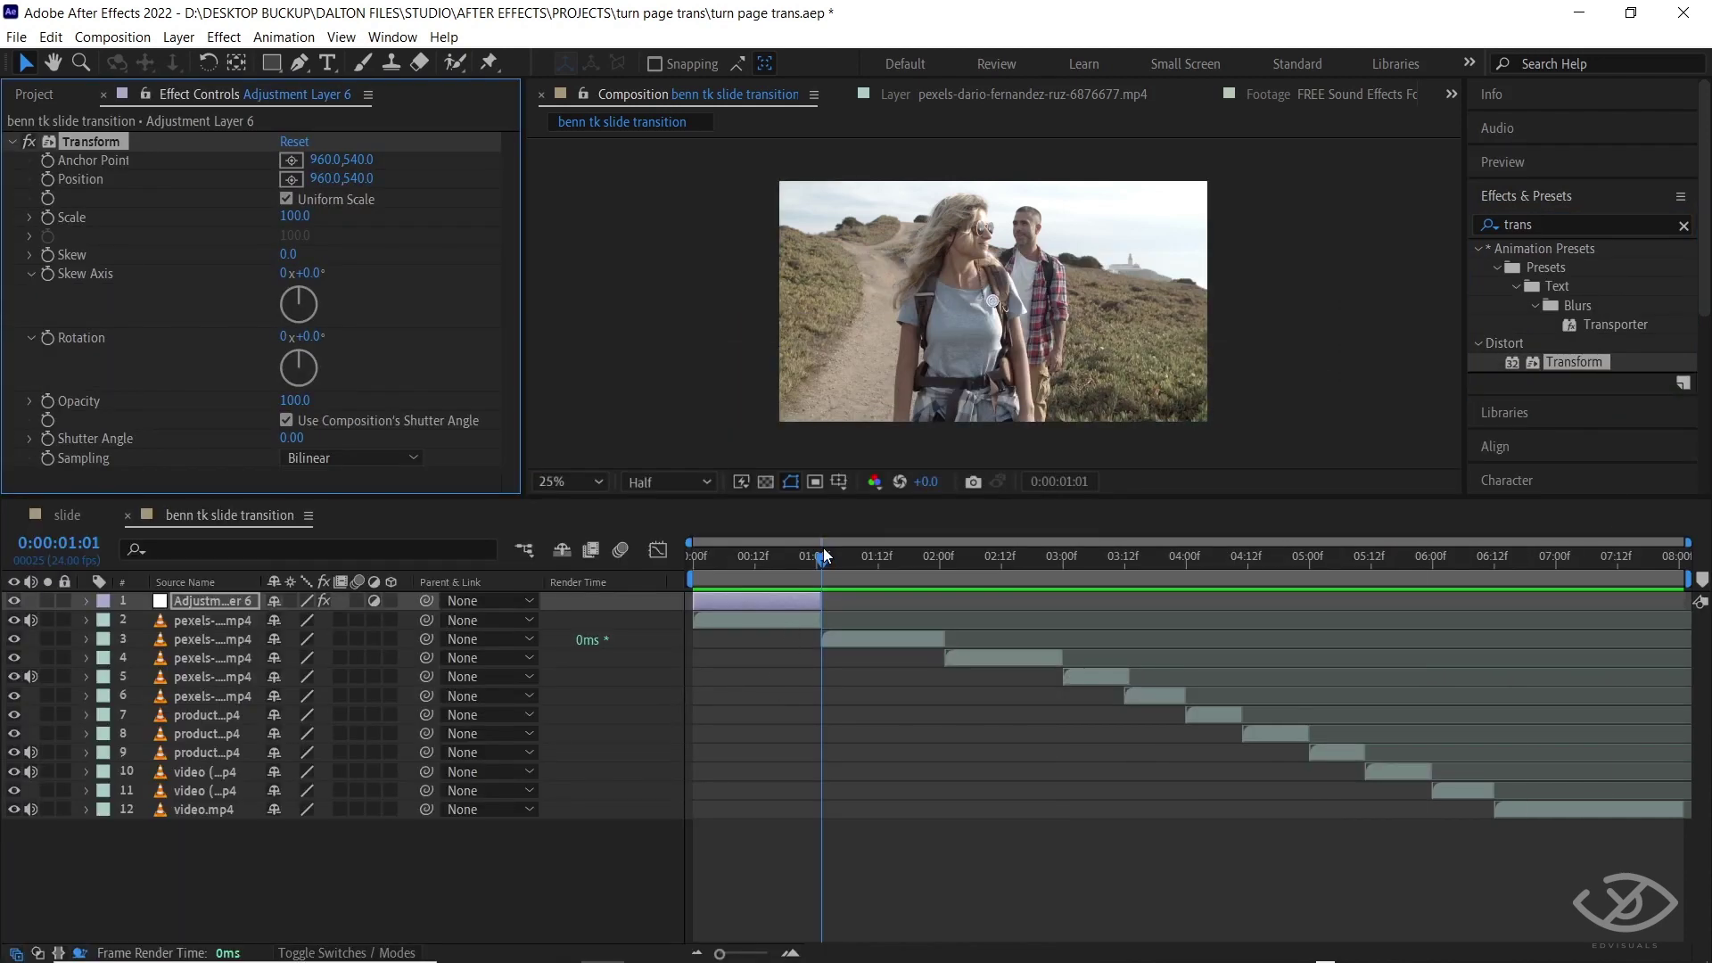
Add Position and Scale keyframes for the Transform effect at the first frame and show the keyframed properties in the timeline
{"action": "left_click_drag", "start_coordinate": [824, 557], "coordinate": [694, 558]}
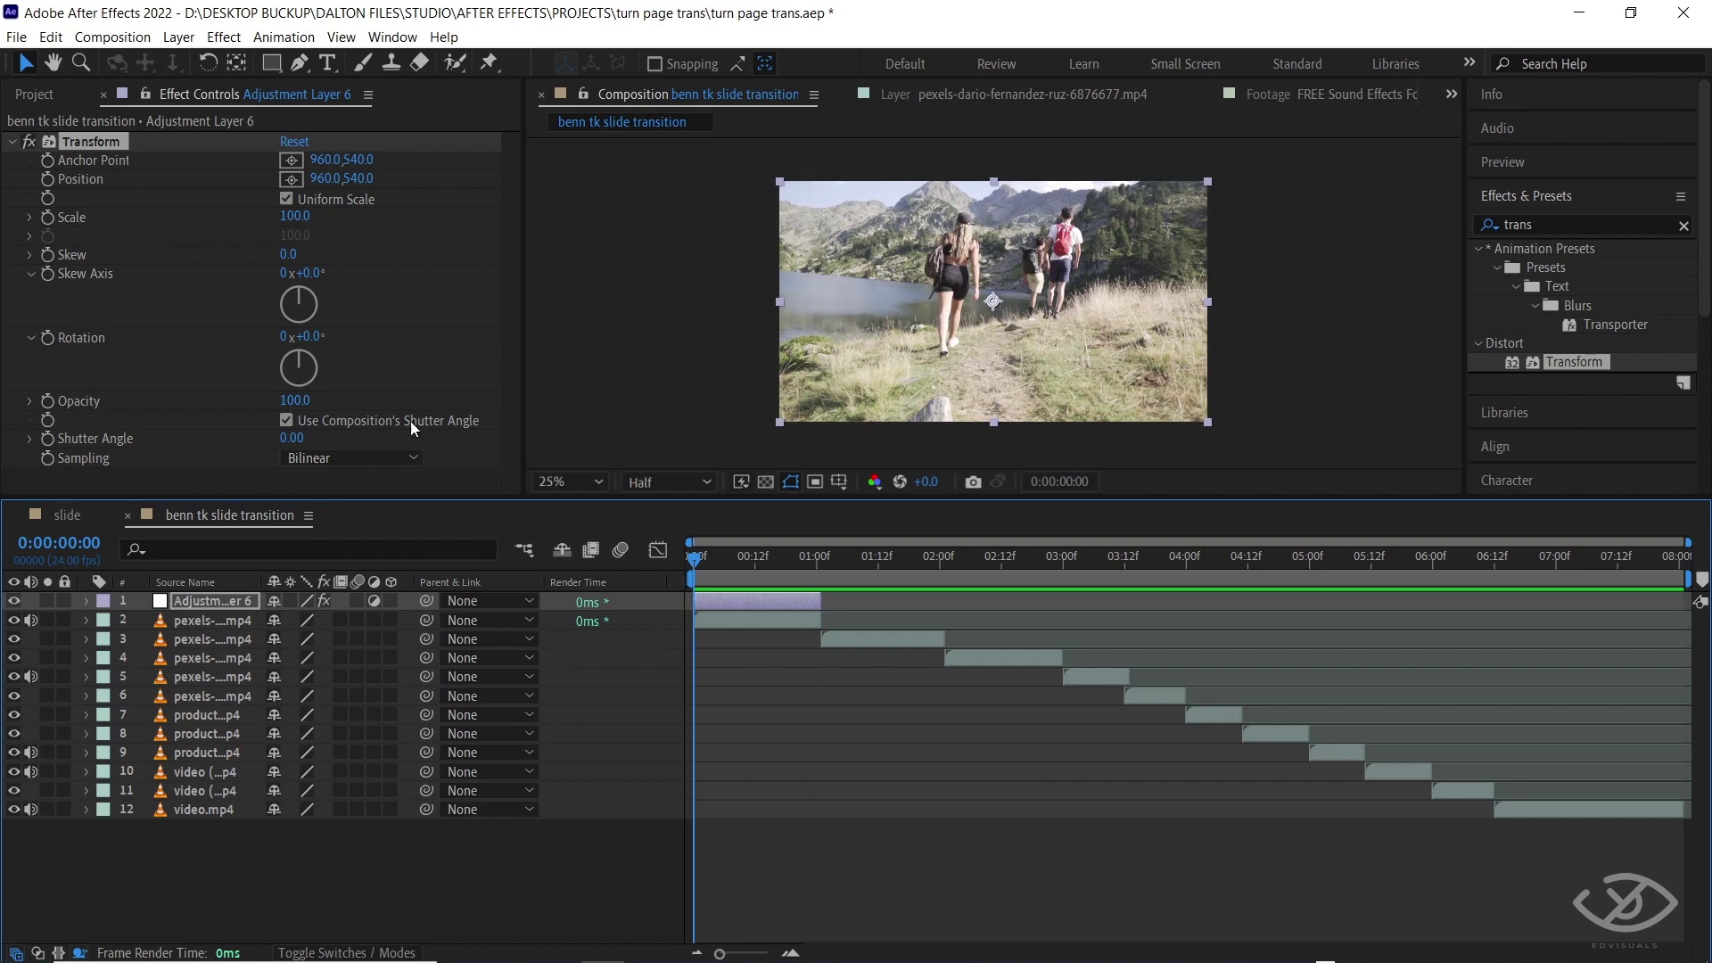
{"action": "left_click", "coordinate": [47, 179]}
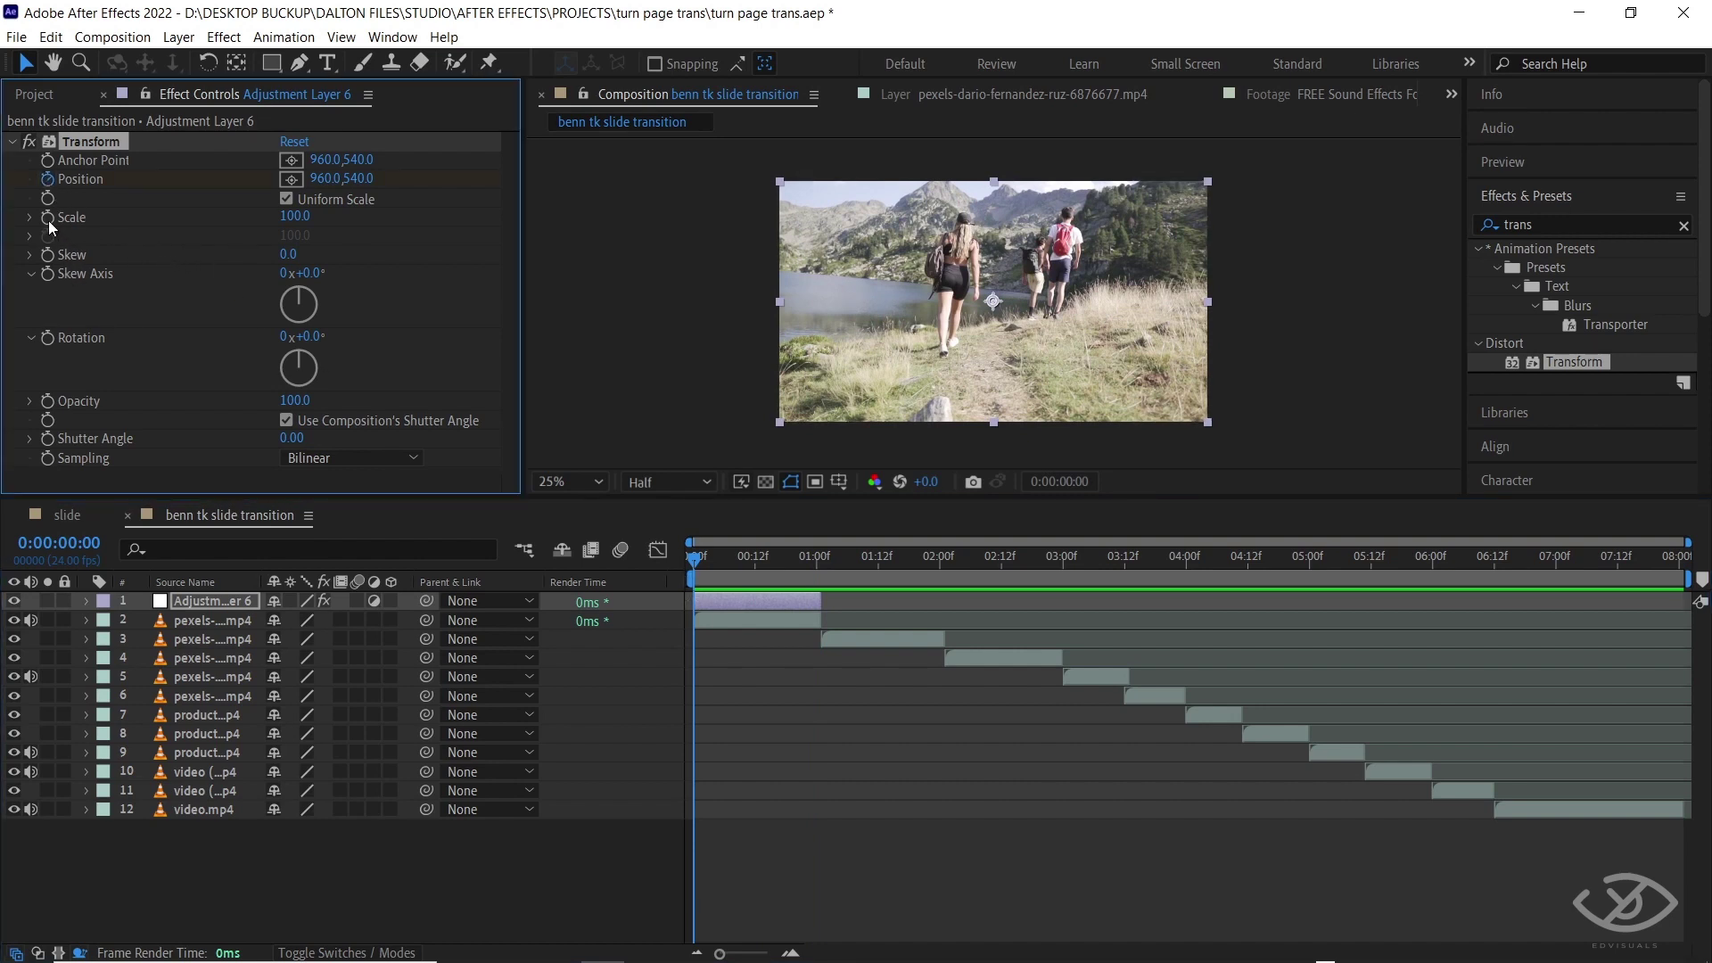
{"action": "left_click", "coordinate": [48, 219]}
{"action": "key", "text": "u"}
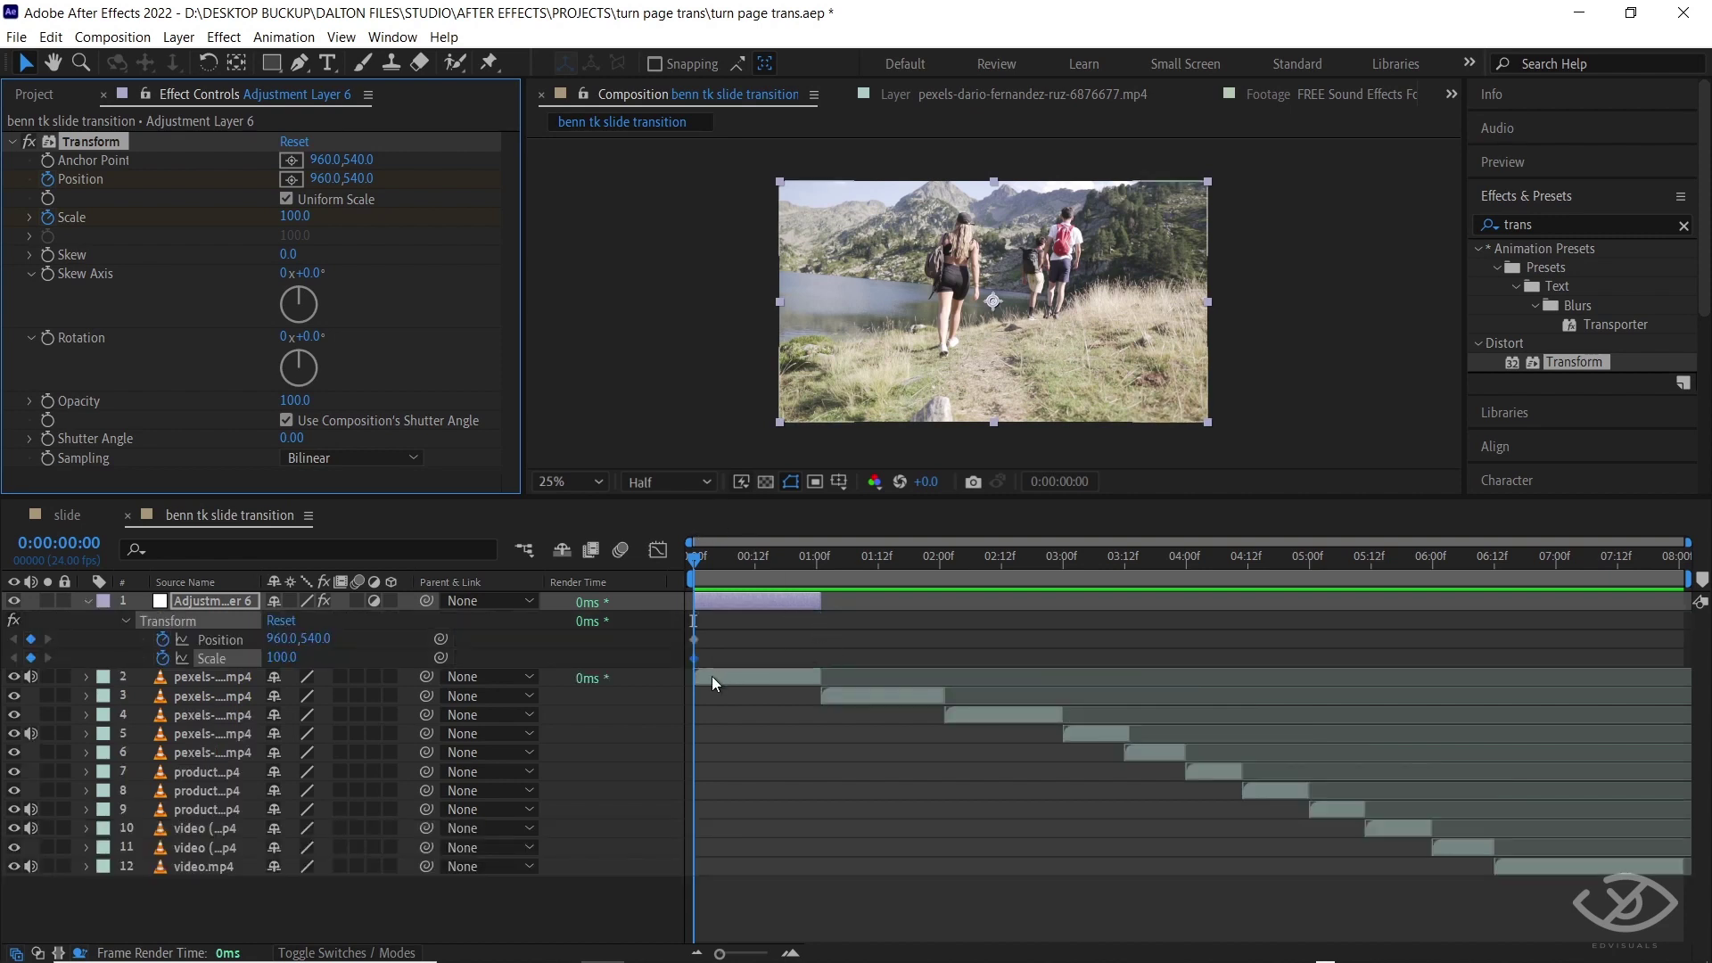
Add further Transform Position and Scale keyframes at 0:00:00:04 and 0:00:00:09 with the current values
{"action": "key", "text": "Page_Down"}
{"action": "key", "text": "Page_Down"}
{"action": "key", "text": "Page_Down"}
{"action": "key", "text": "Page_Down"}
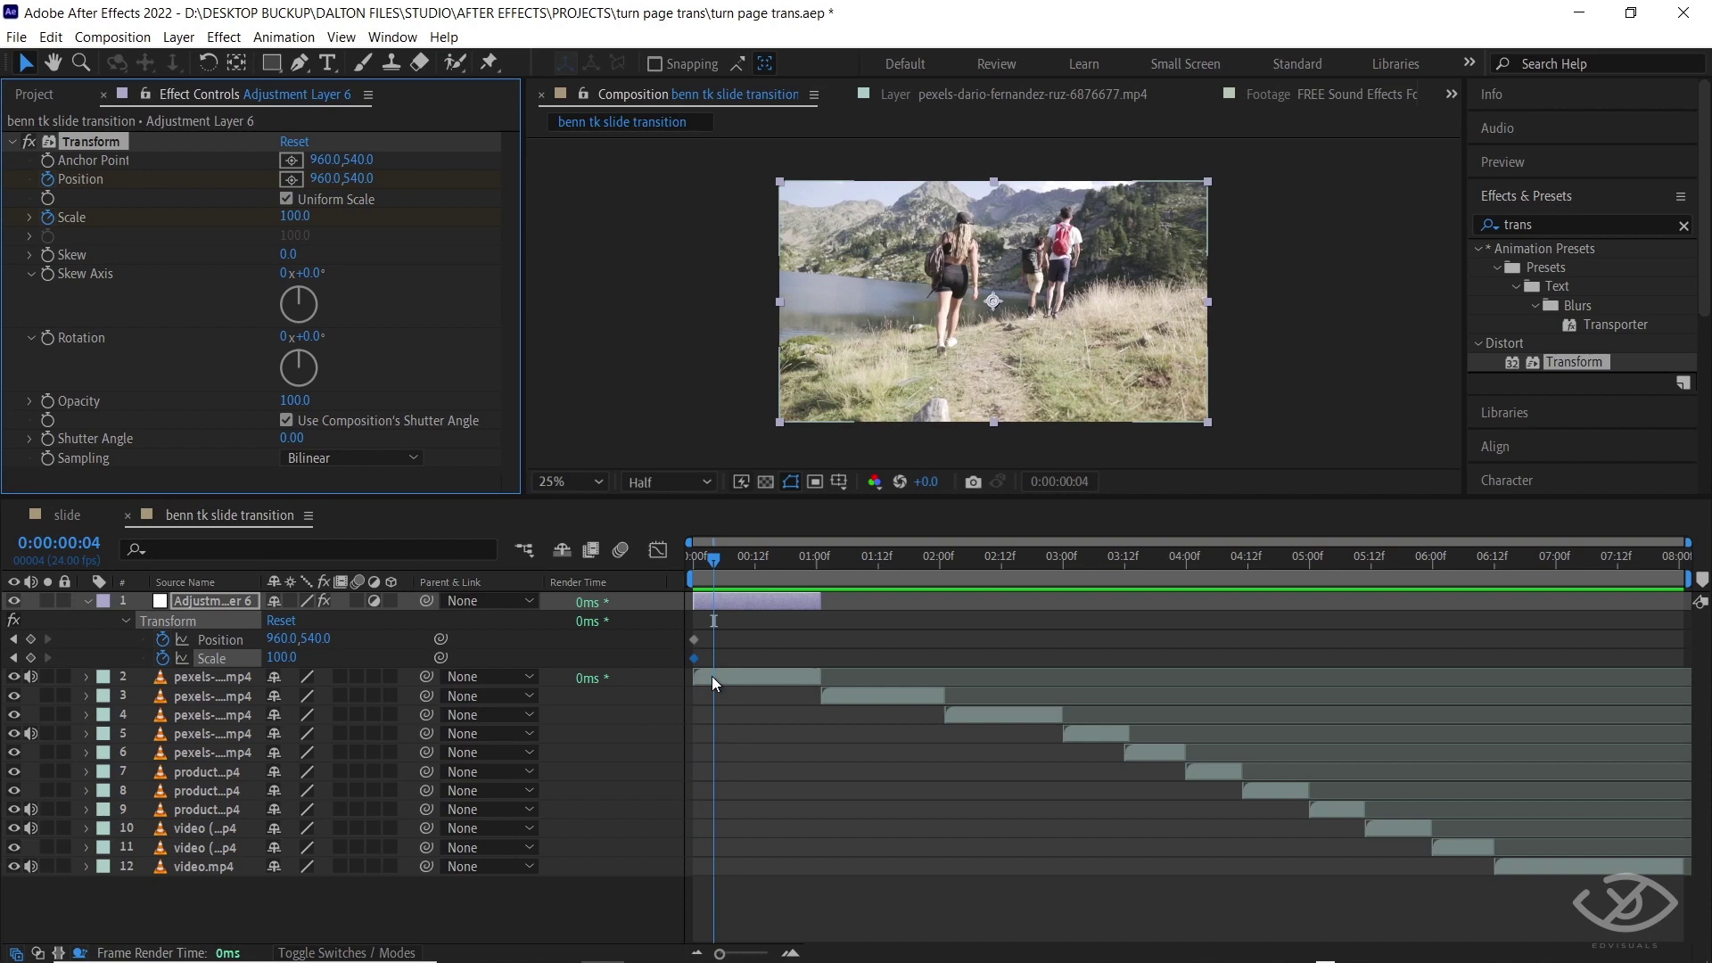
{"action": "left_click", "coordinate": [30, 639]}
{"action": "left_click", "coordinate": [30, 658]}
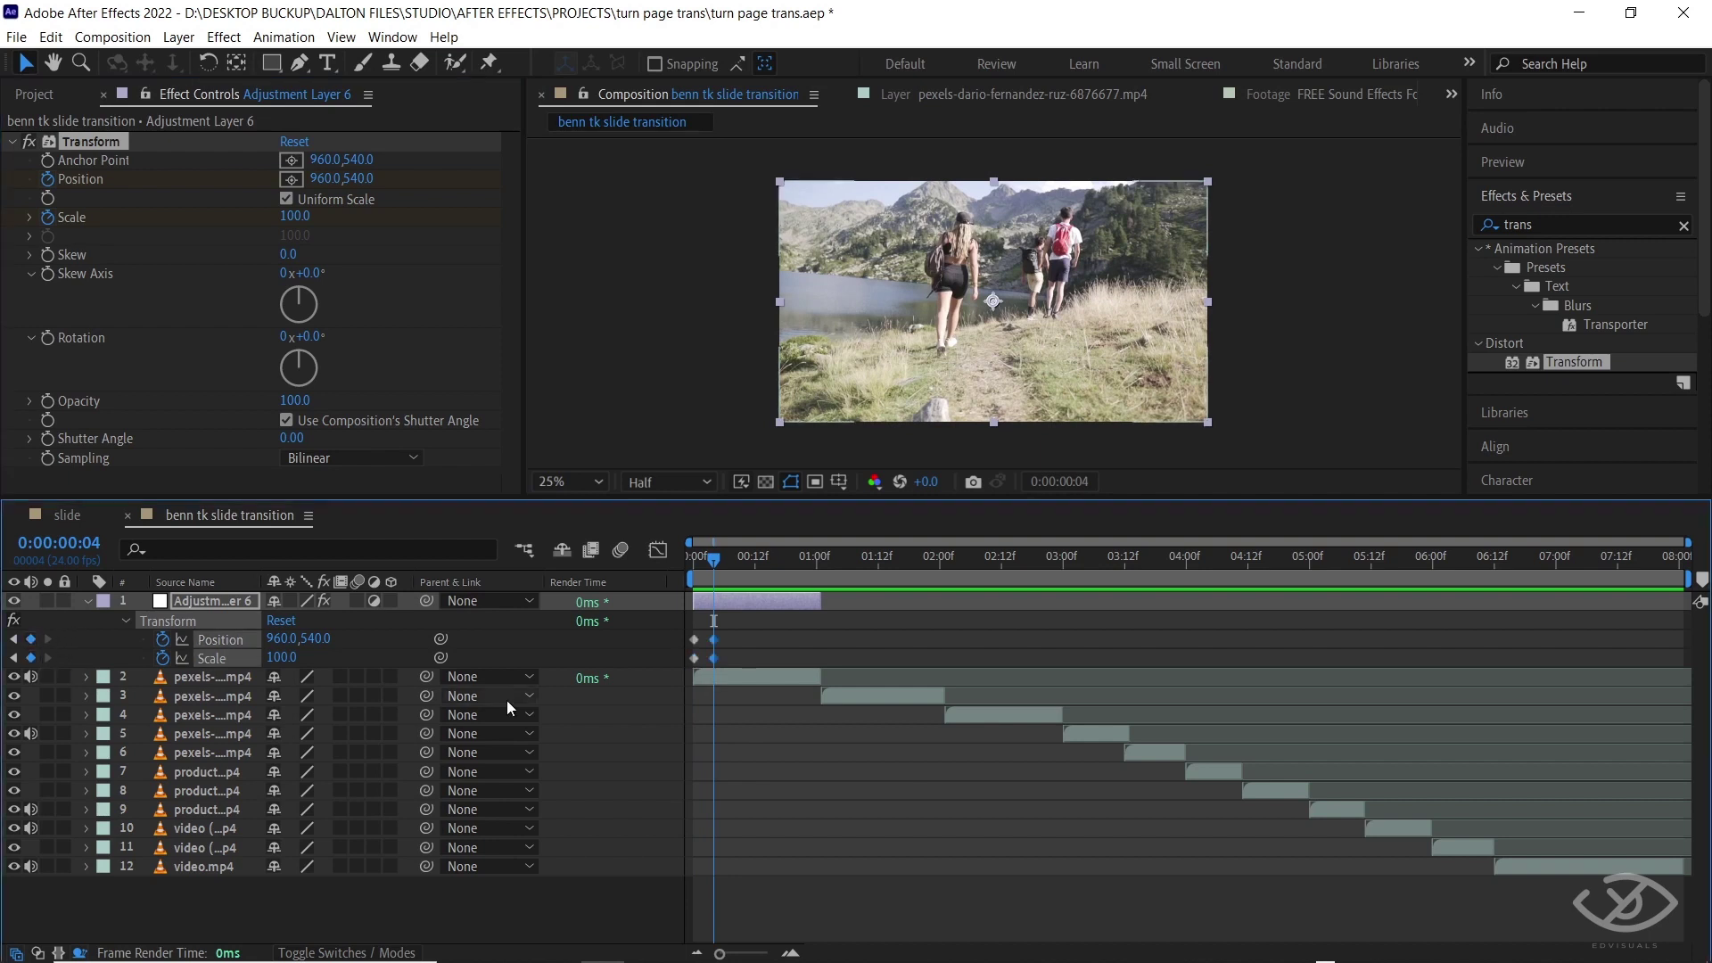
{"action": "key", "text": "Page_Down"}
{"action": "key", "text": "Page_Down"}
{"action": "key", "text": "Page_Down"}
{"action": "key", "text": "Page_Down"}
{"action": "key", "text": "Page_Down"}
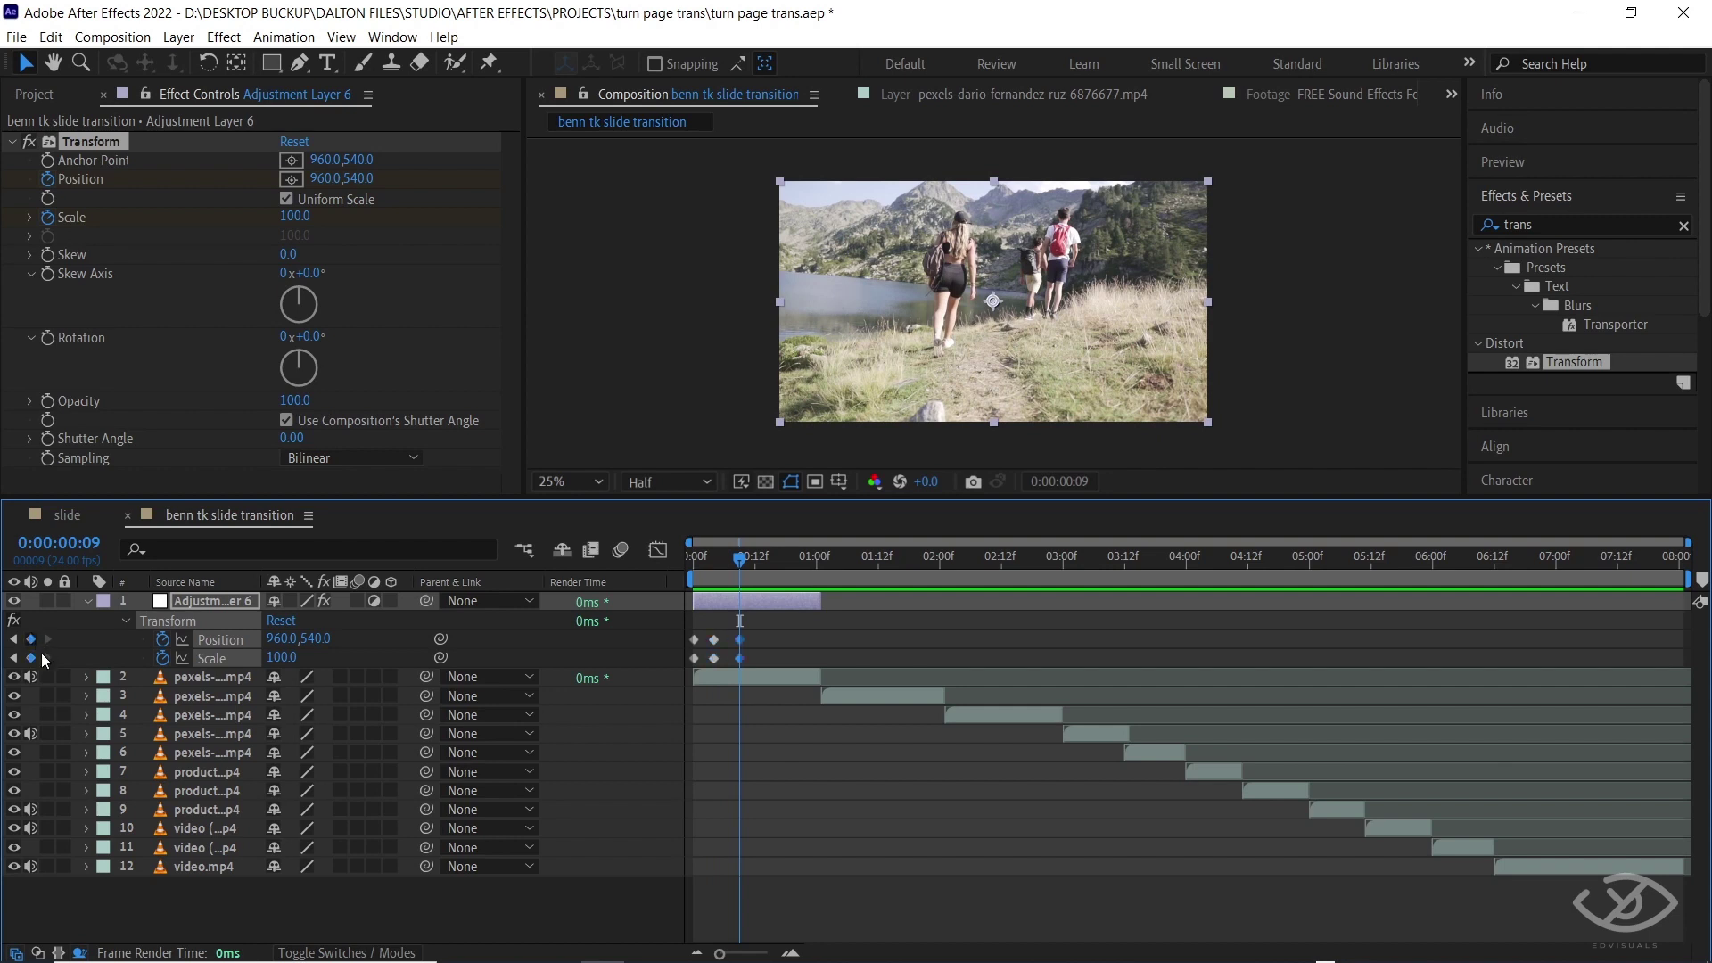
Set the Transform Scale to 110 on the keyframes at the first frame and at 0:00:00:04
{"action": "key", "text": "equal"}
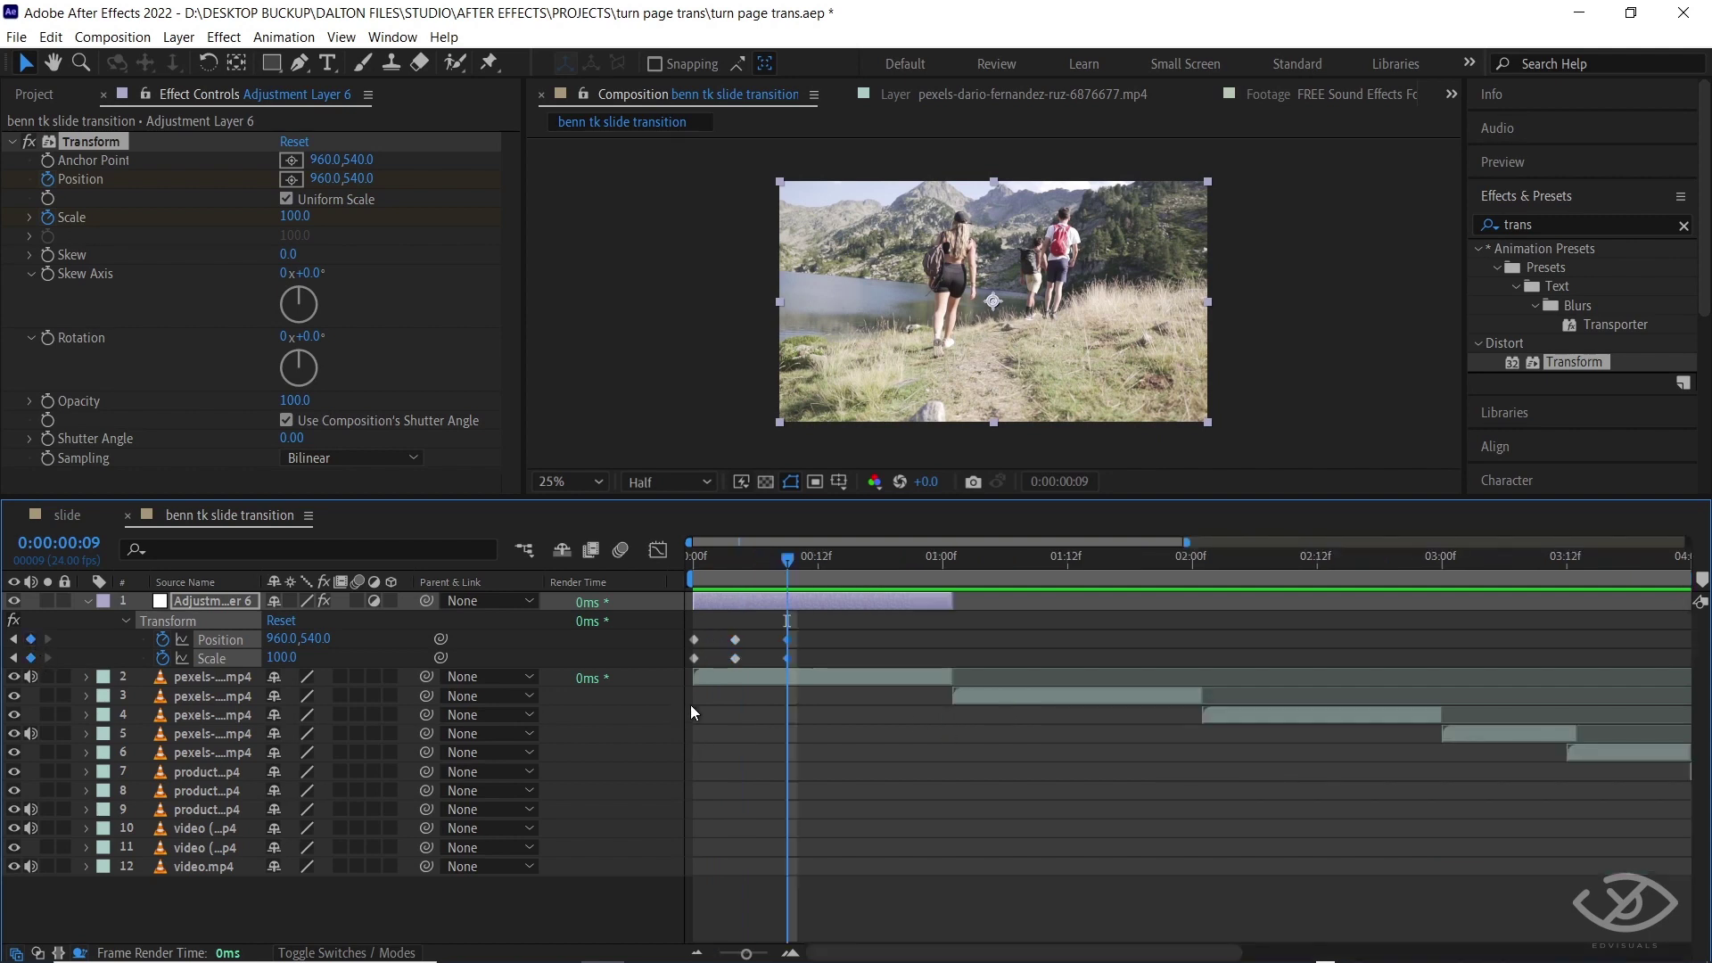
{"action": "left_click_drag", "start_coordinate": [787, 568], "coordinate": [695, 564]}
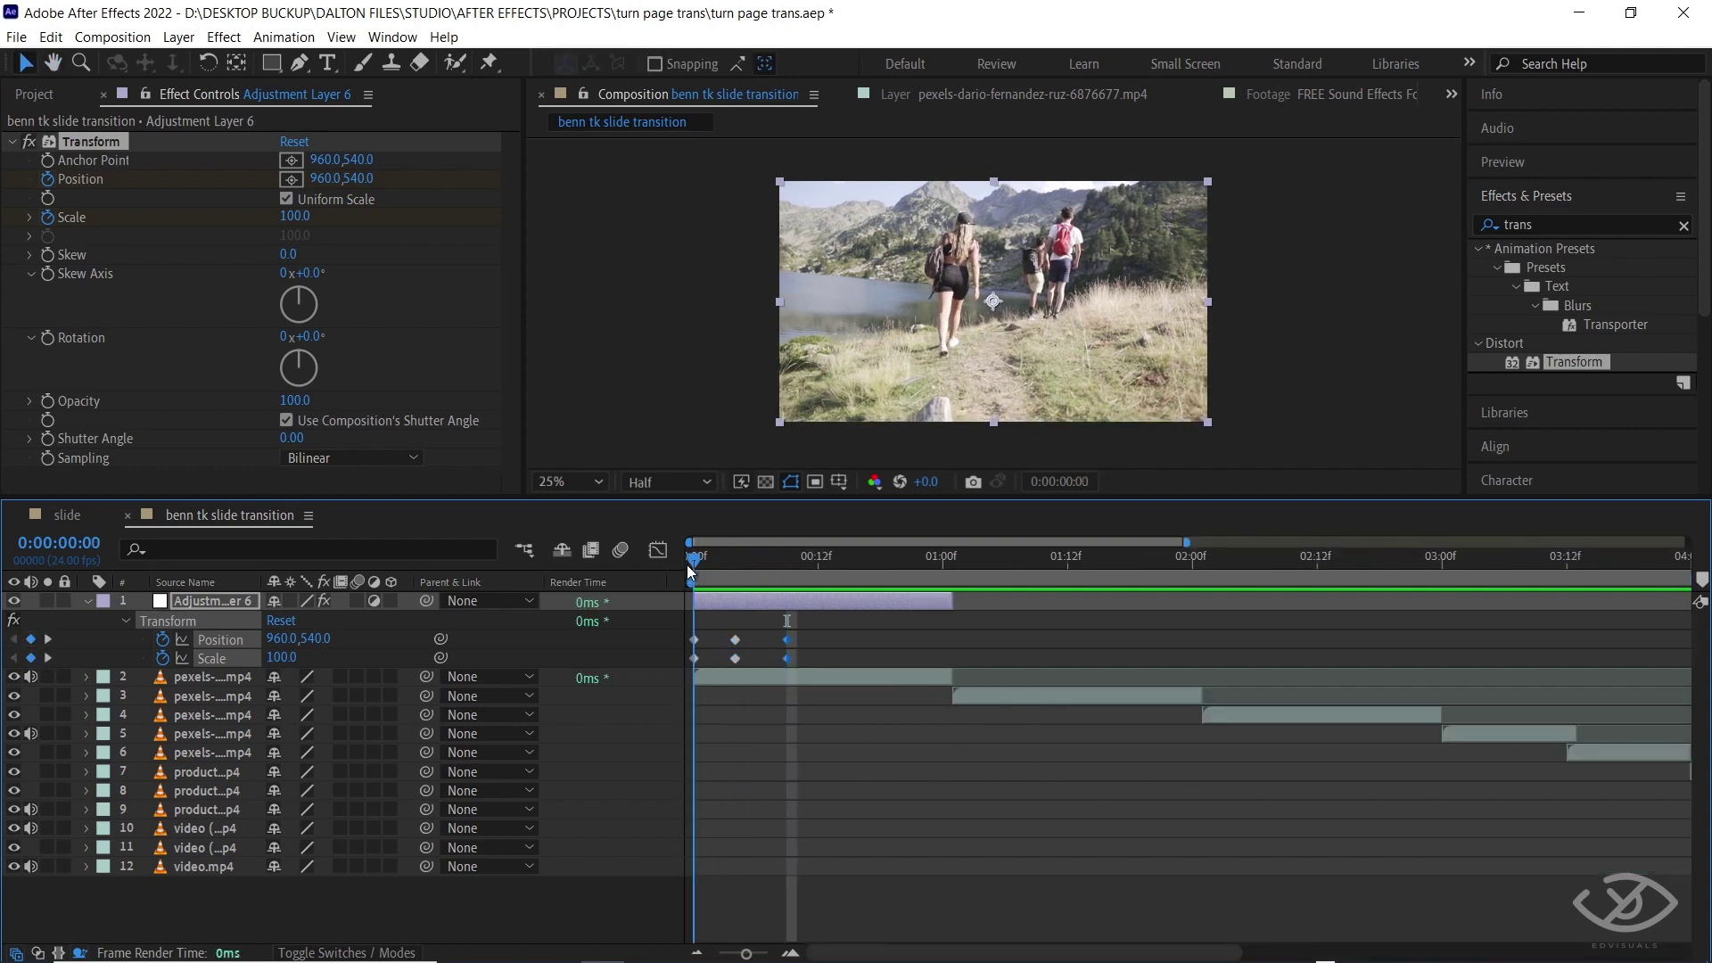
{"action": "left_click", "coordinate": [283, 658]}
{"action": "key", "text": "Return"}
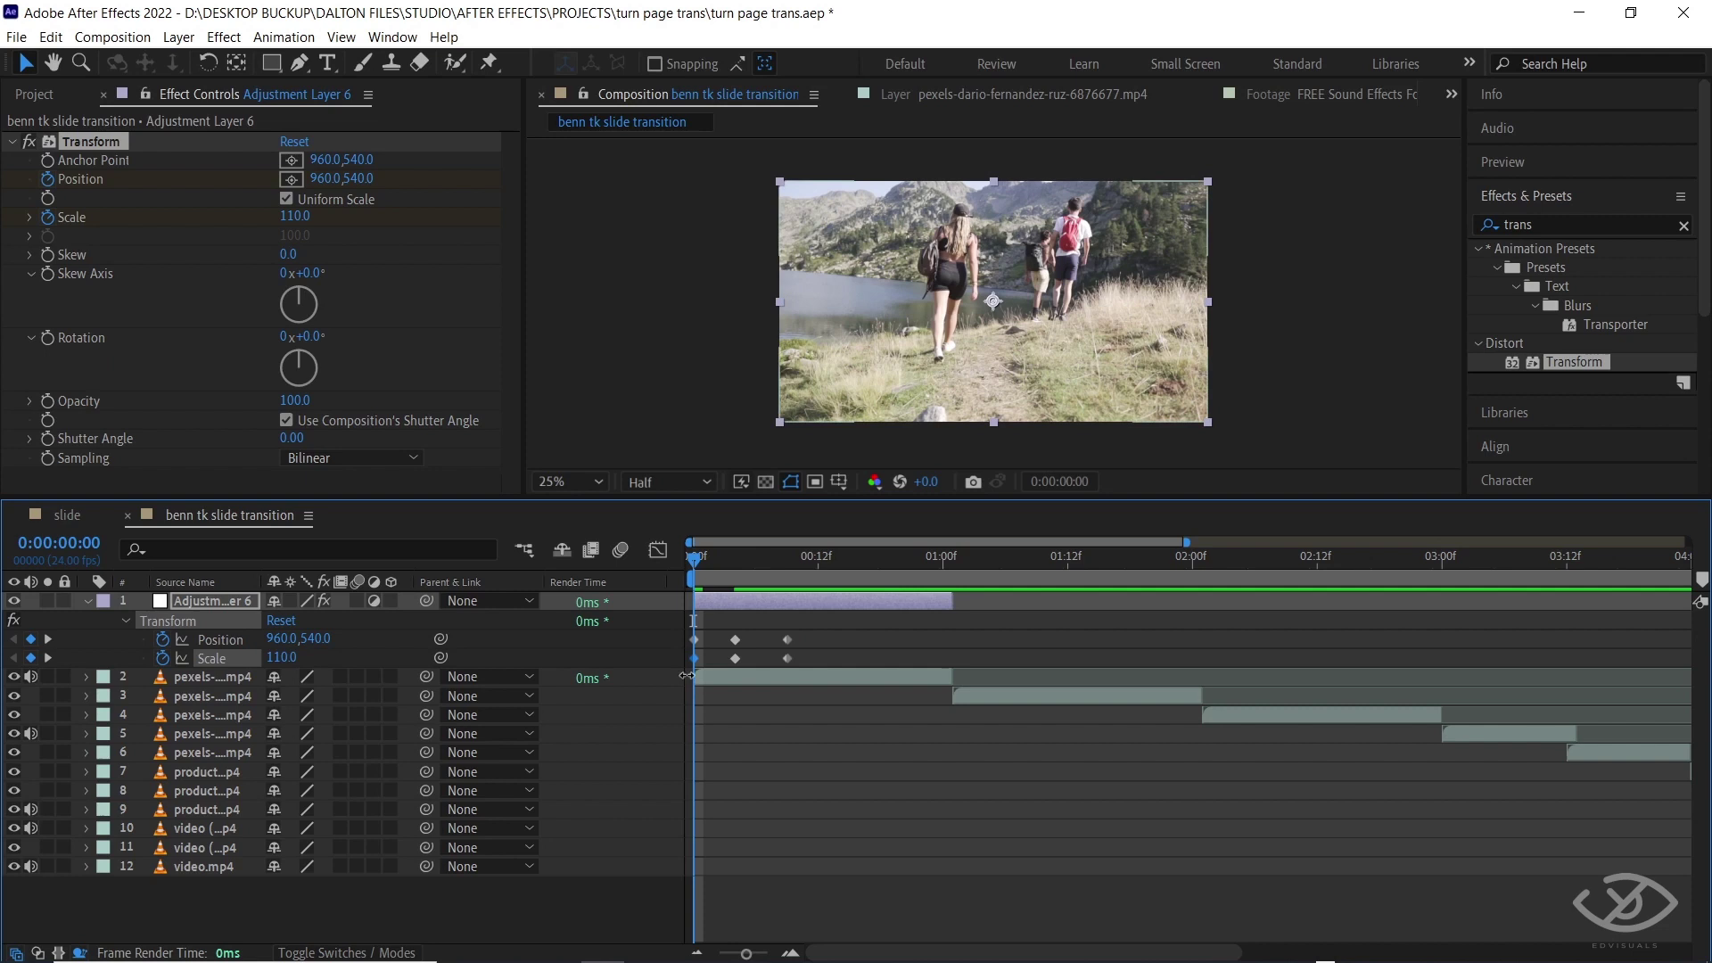
{"action": "left_click", "coordinate": [733, 658]}
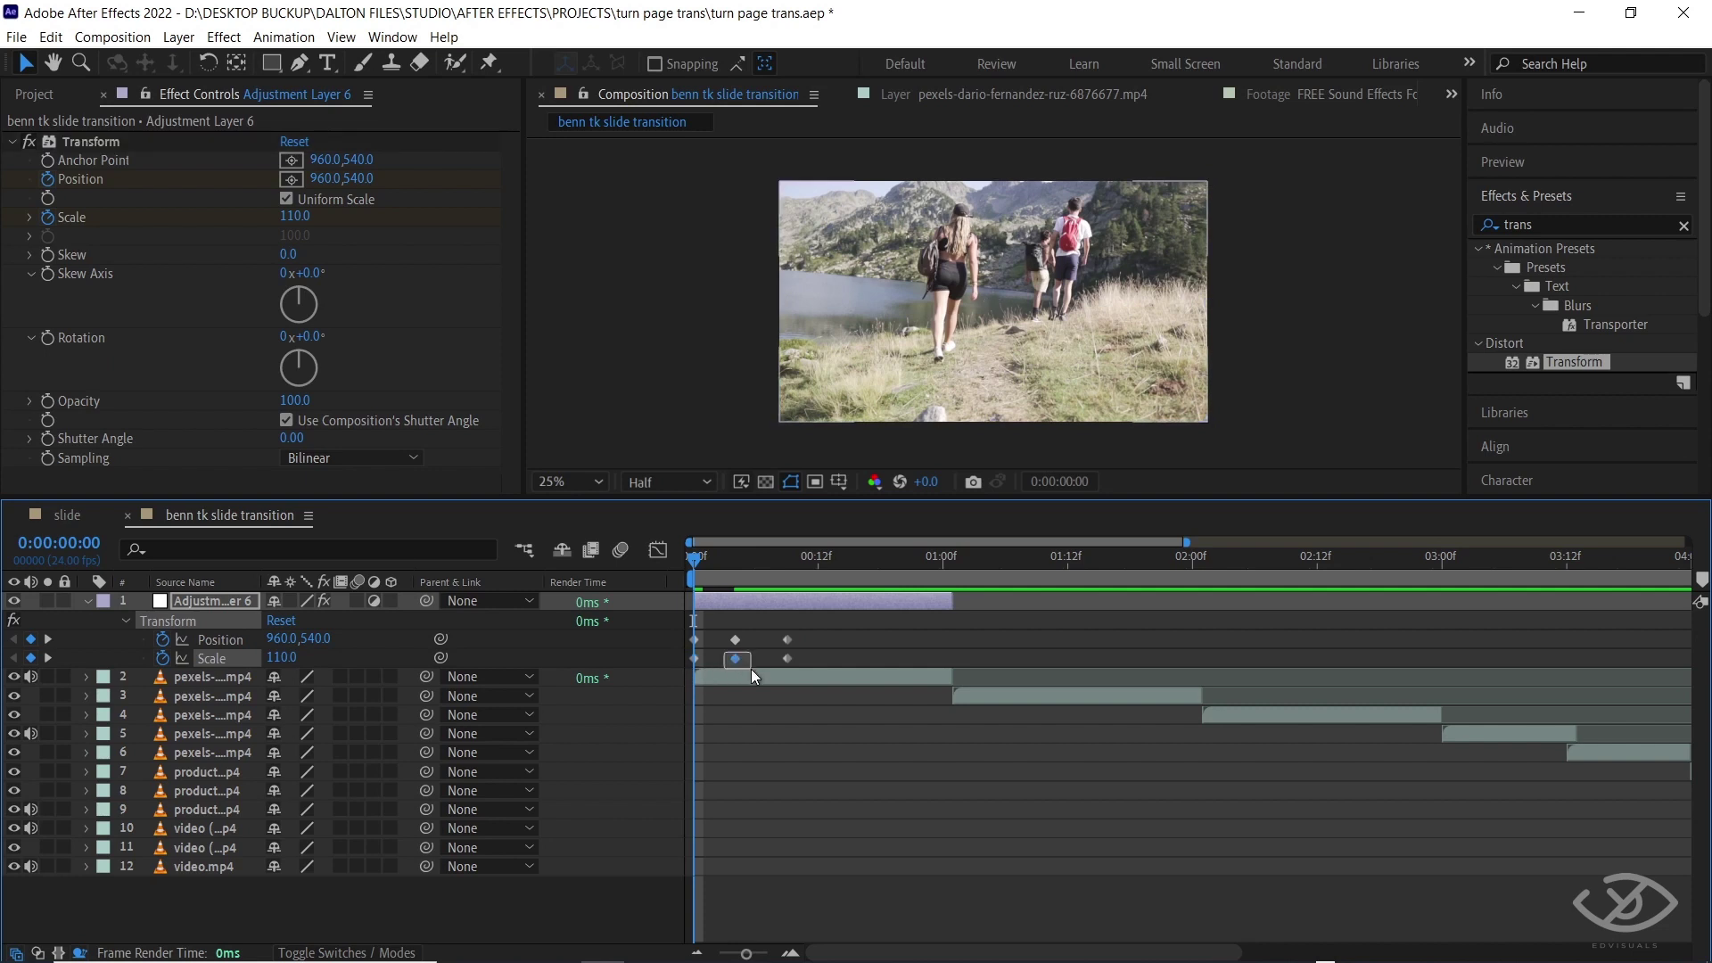
{"action": "left_click", "coordinate": [735, 558]}
{"action": "left_click", "coordinate": [294, 658]}
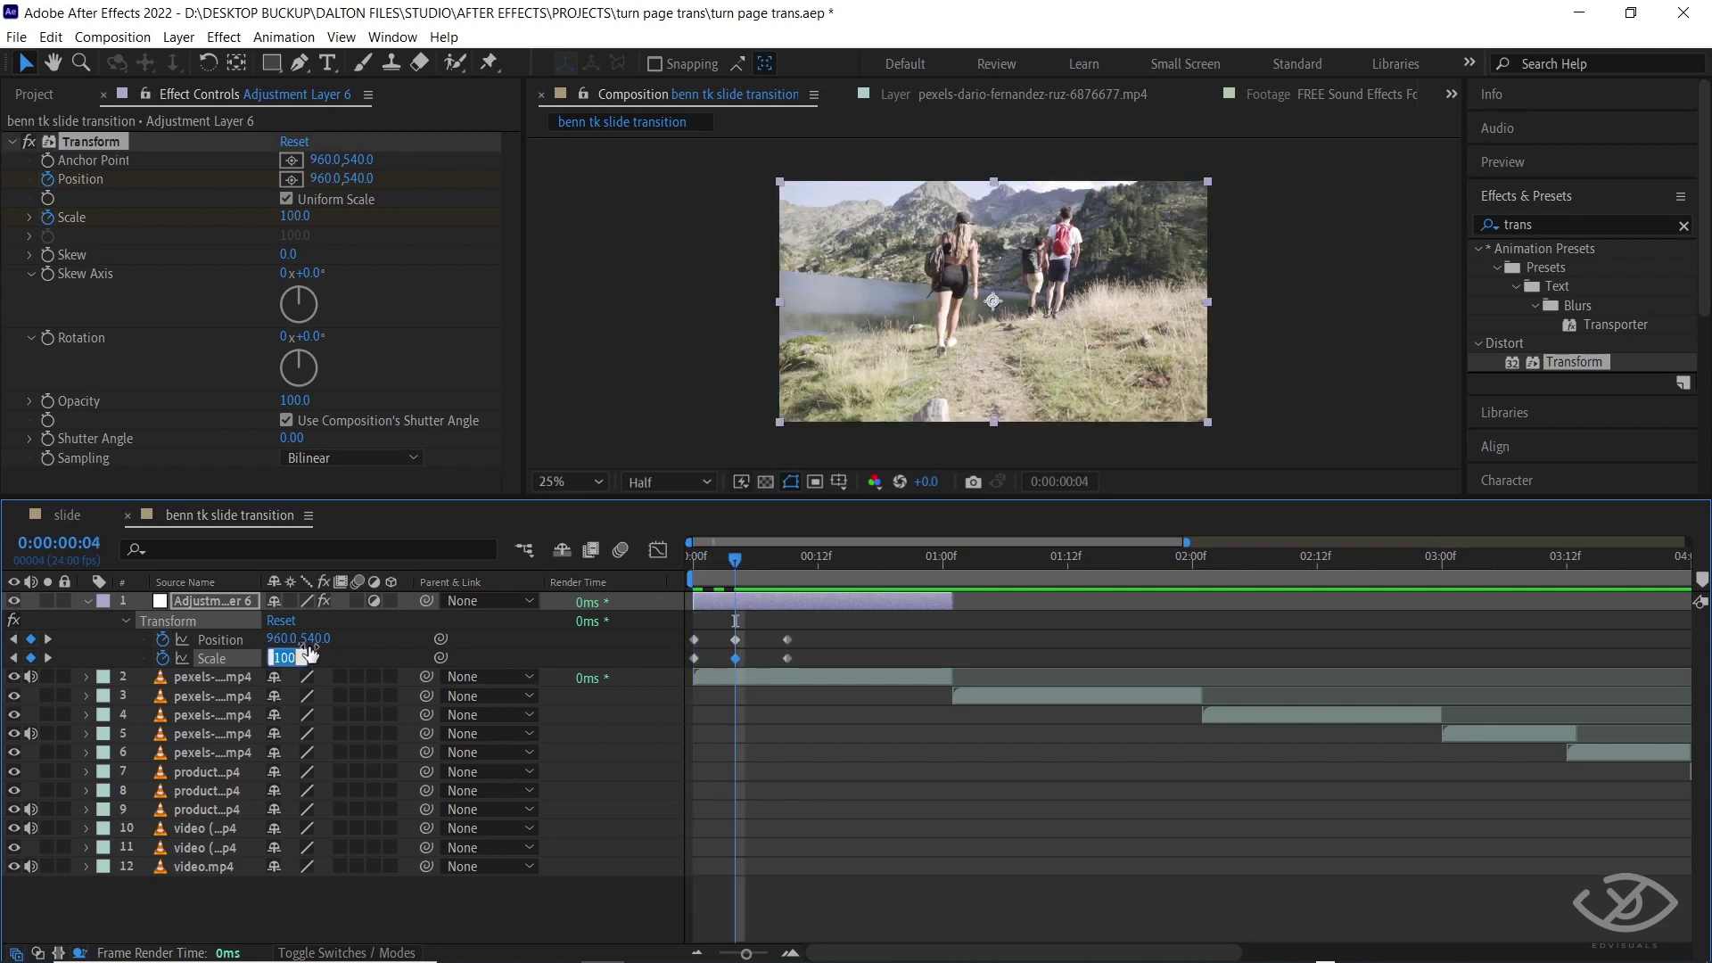
{"action": "key", "text": "Return"}
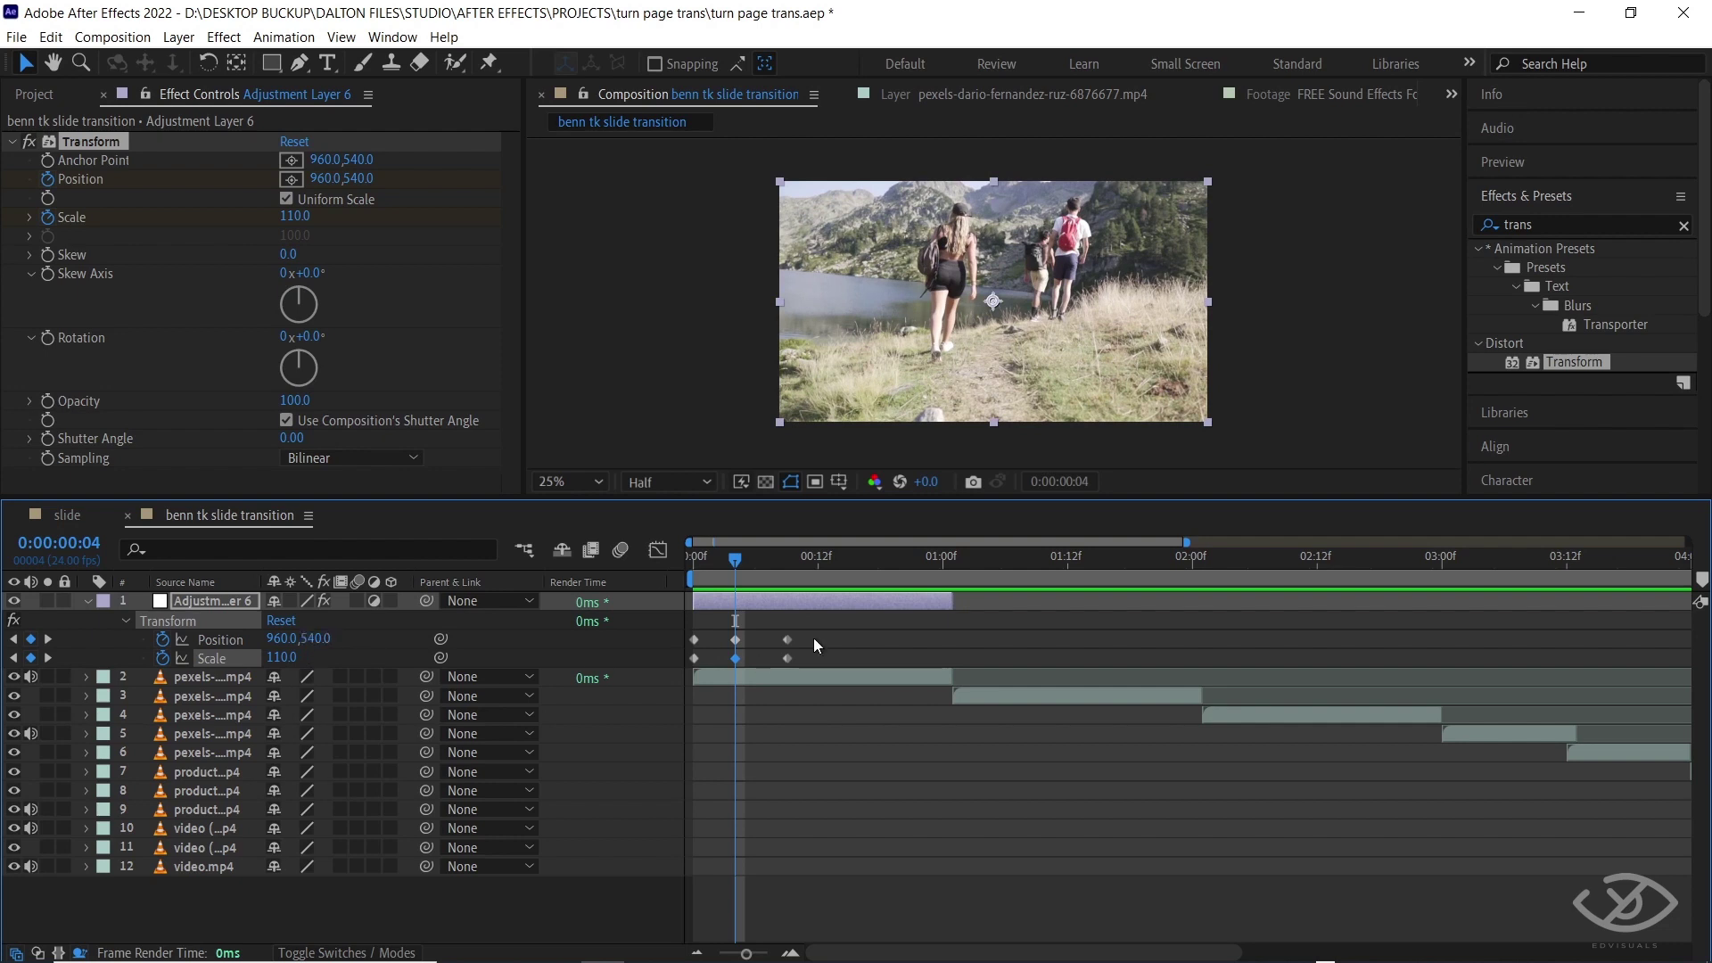
Set the Transform Position keyframe at the first frame to 3091, 540, moving the image out of the frame
{"action": "left_click_drag", "start_coordinate": [737, 558], "coordinate": [700, 560]}
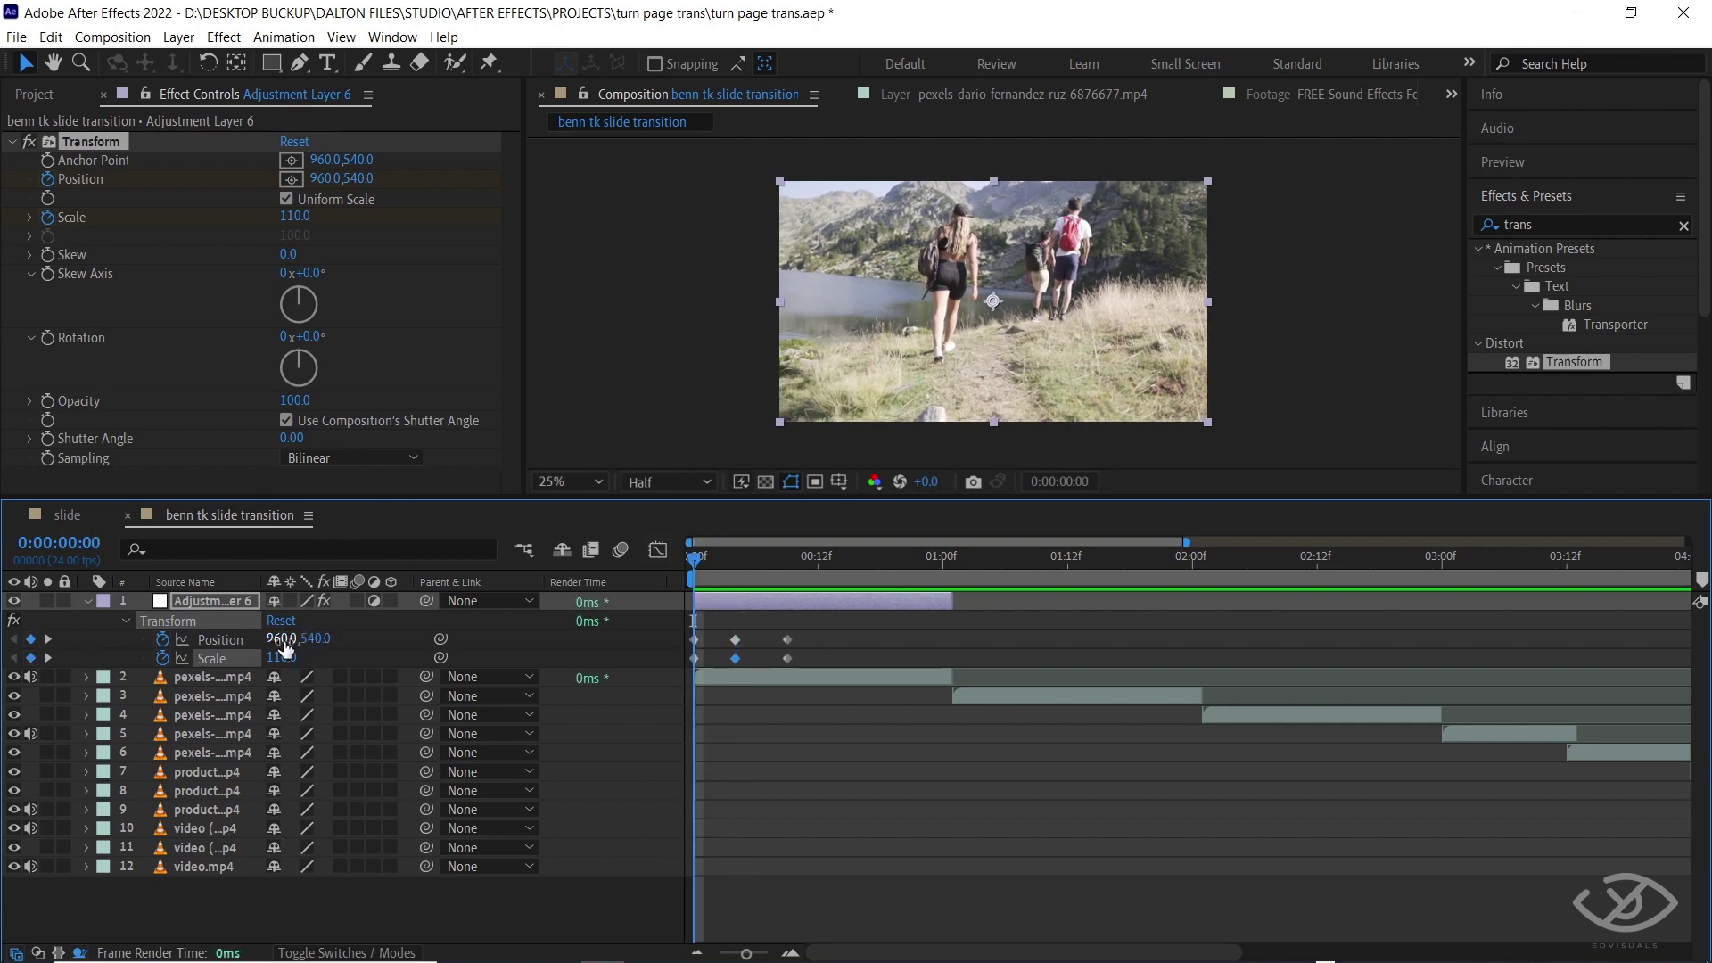
{"action": "left_click_drag", "start_coordinate": [286, 648], "coordinate": [669, 751]}
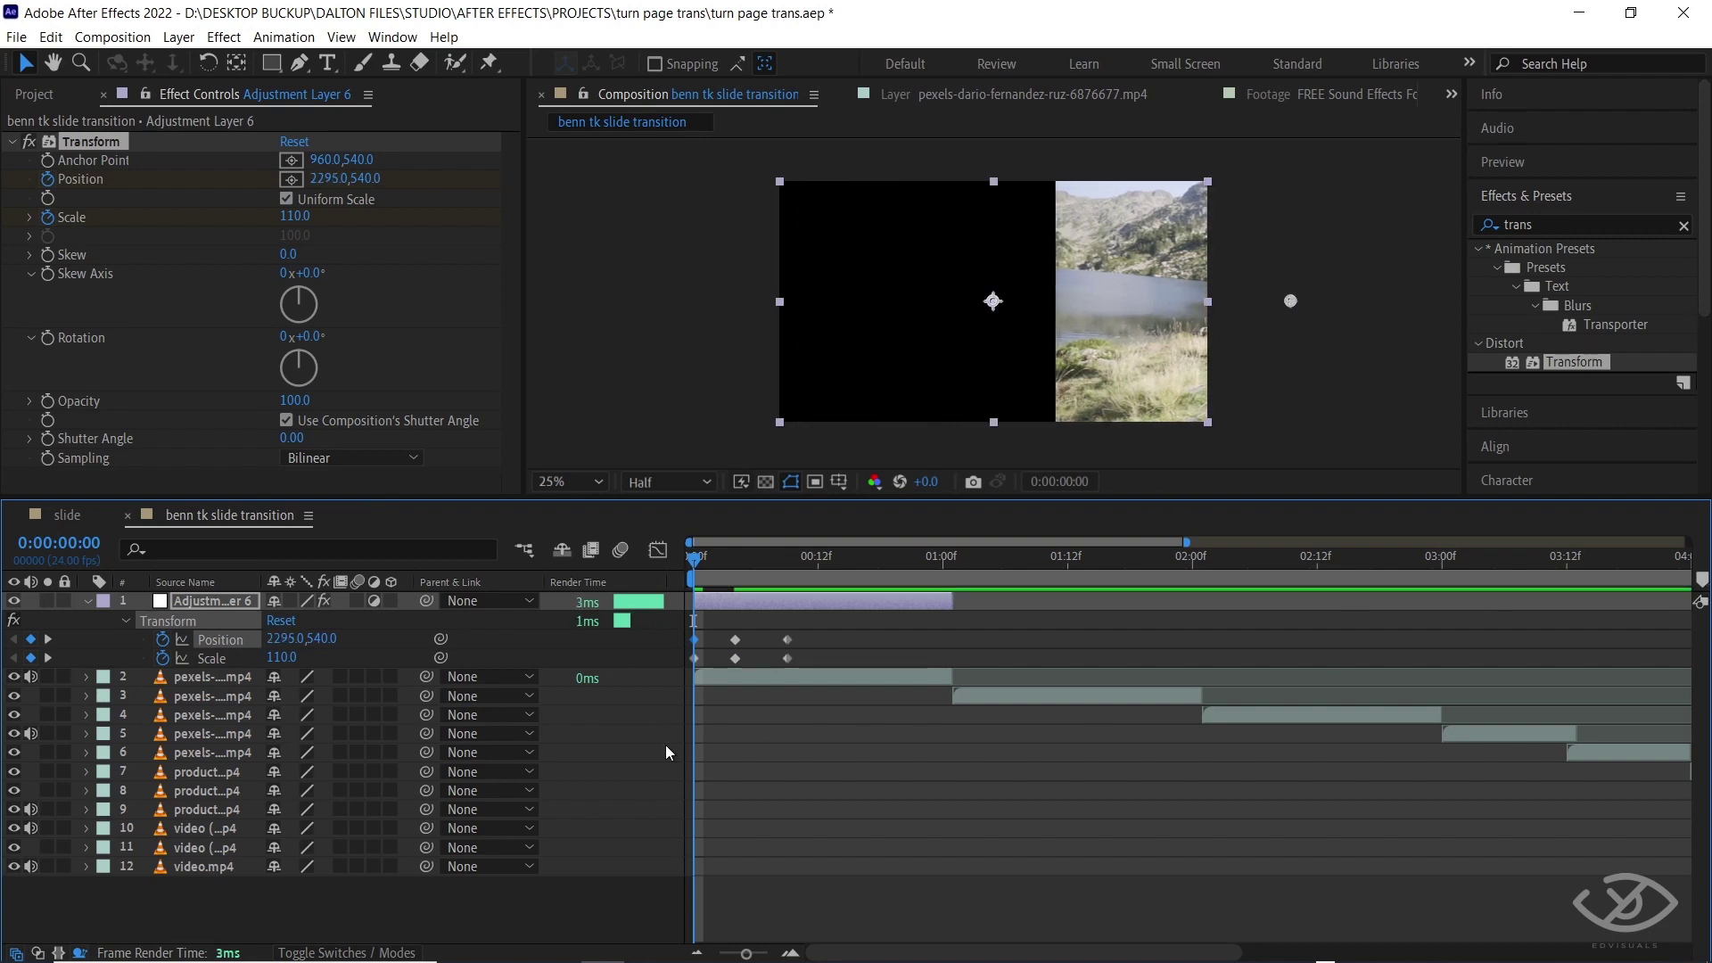
{"action": "left_click_drag", "start_coordinate": [280, 651], "coordinate": [1109, 590]}
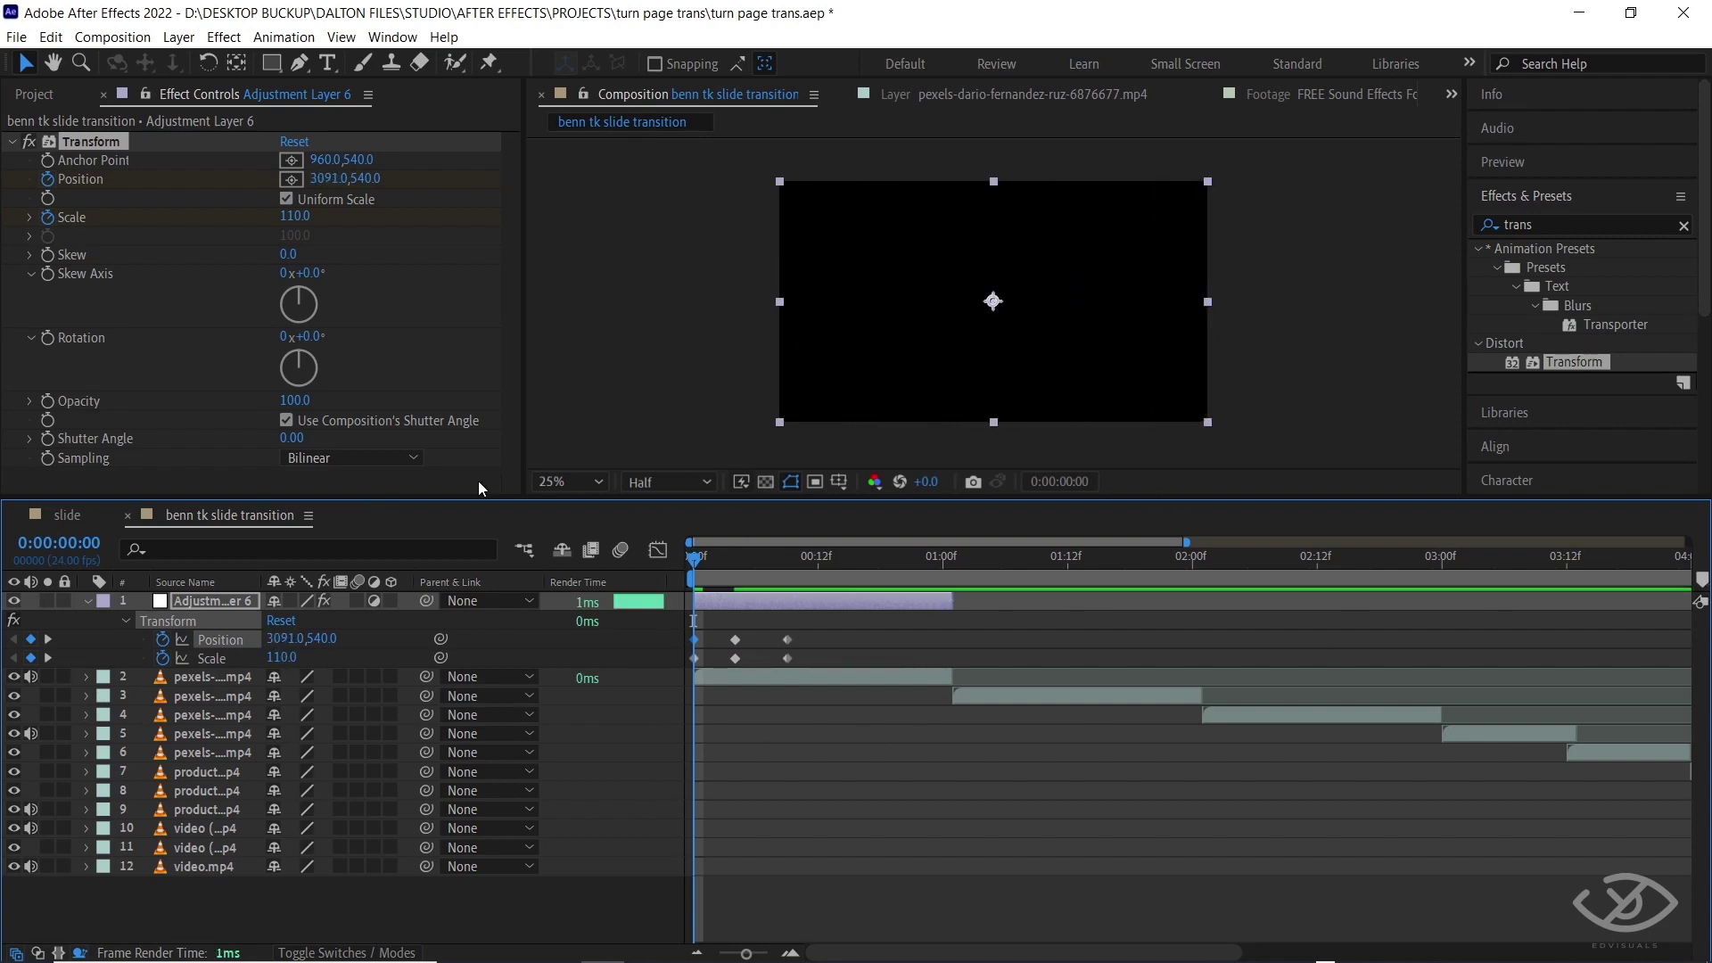
Stop the Transform effect from using the composition's shutter angle and set its Shutter Angle to 360
{"action": "left_click", "coordinate": [289, 423]}
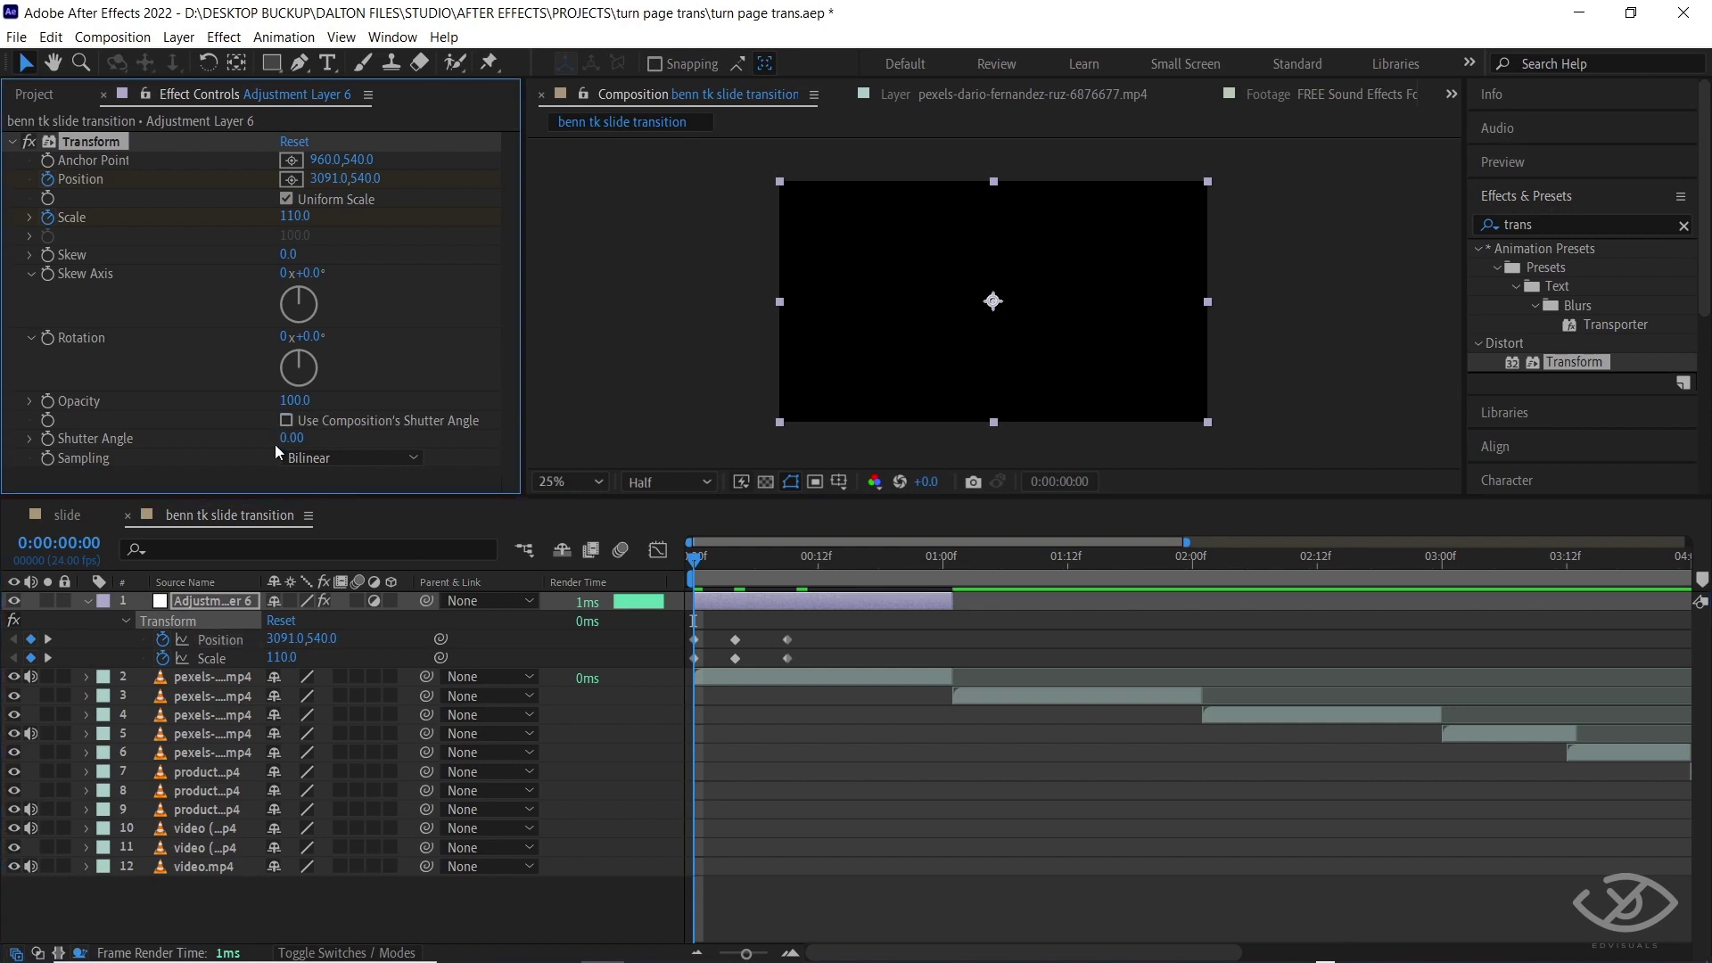
{"action": "left_click", "coordinate": [290, 438]}
{"action": "key", "text": "Return"}
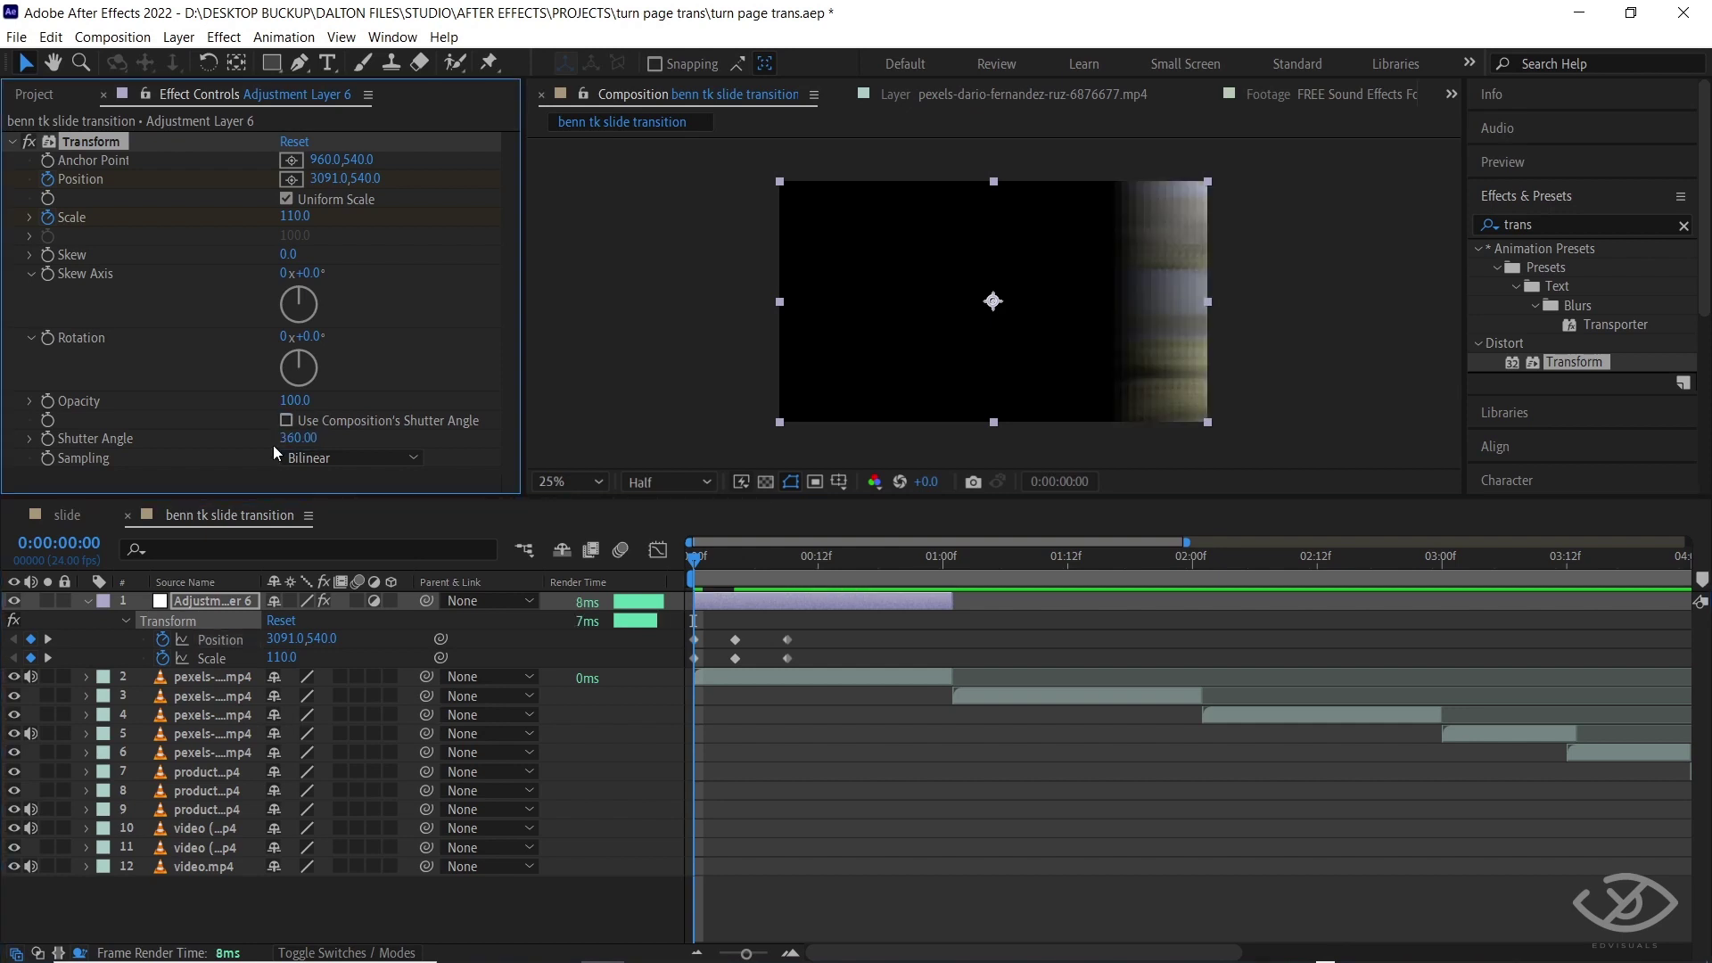
Preview the first clip's slide-in with motion blur twice from the first frame
{"action": "key", "text": "space"}
{"action": "key", "text": "space"}
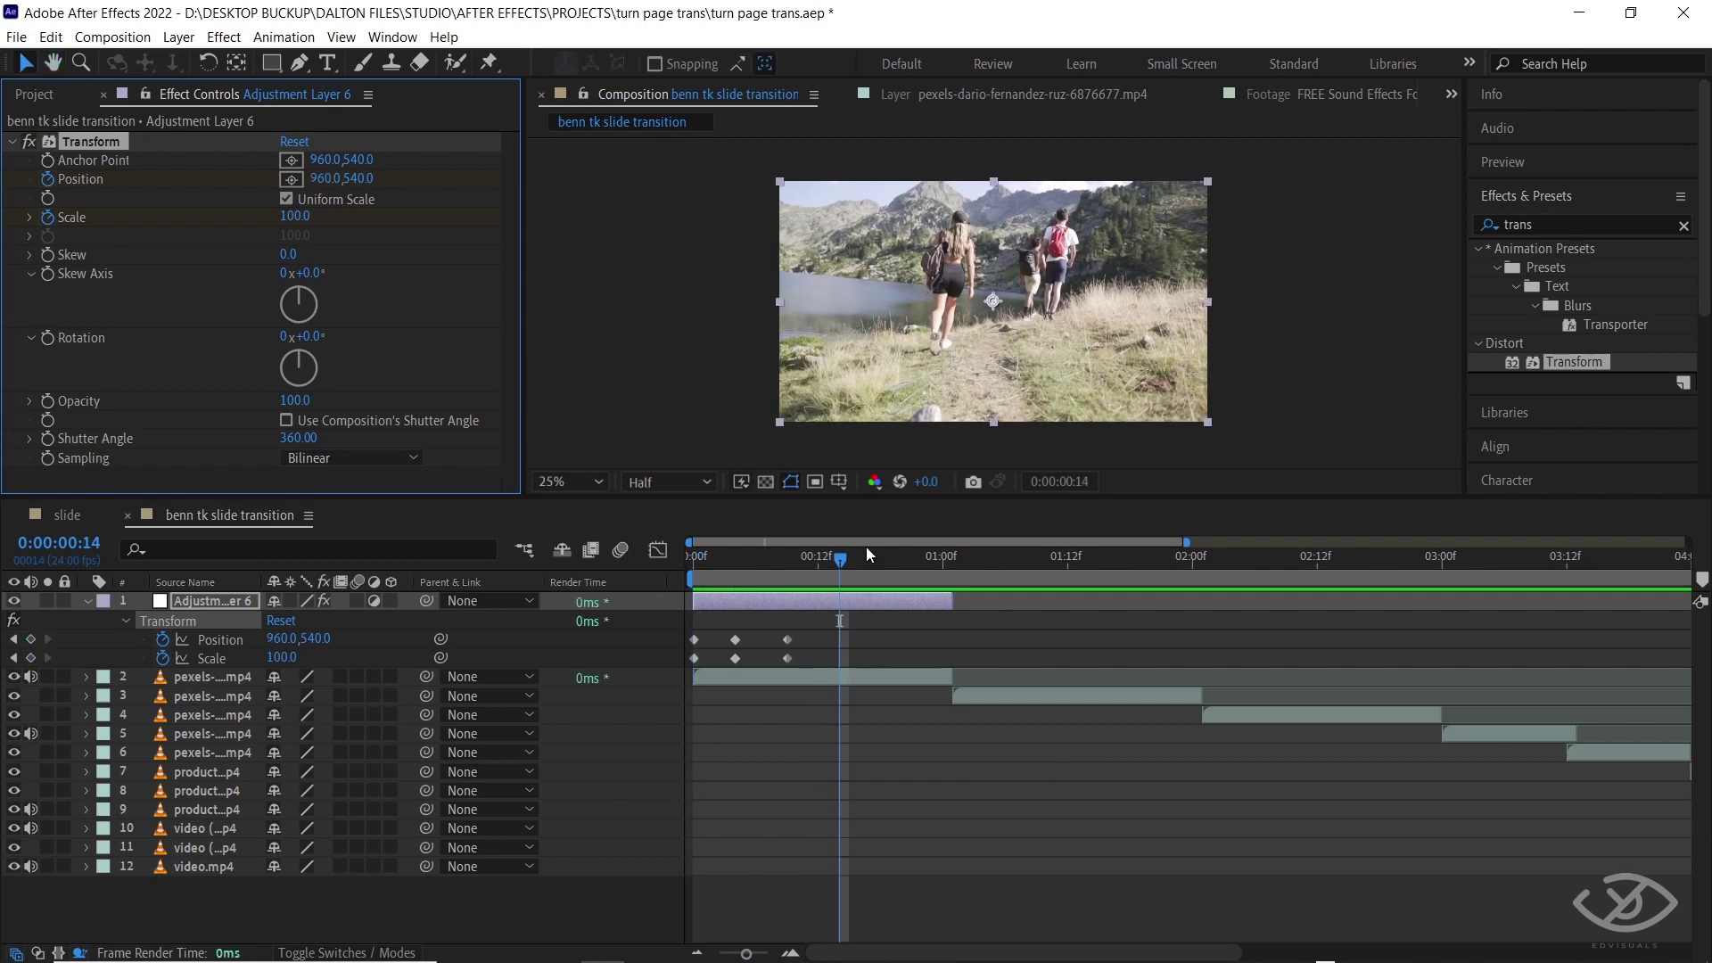
{"action": "left_click_drag", "start_coordinate": [823, 560], "coordinate": [695, 560]}
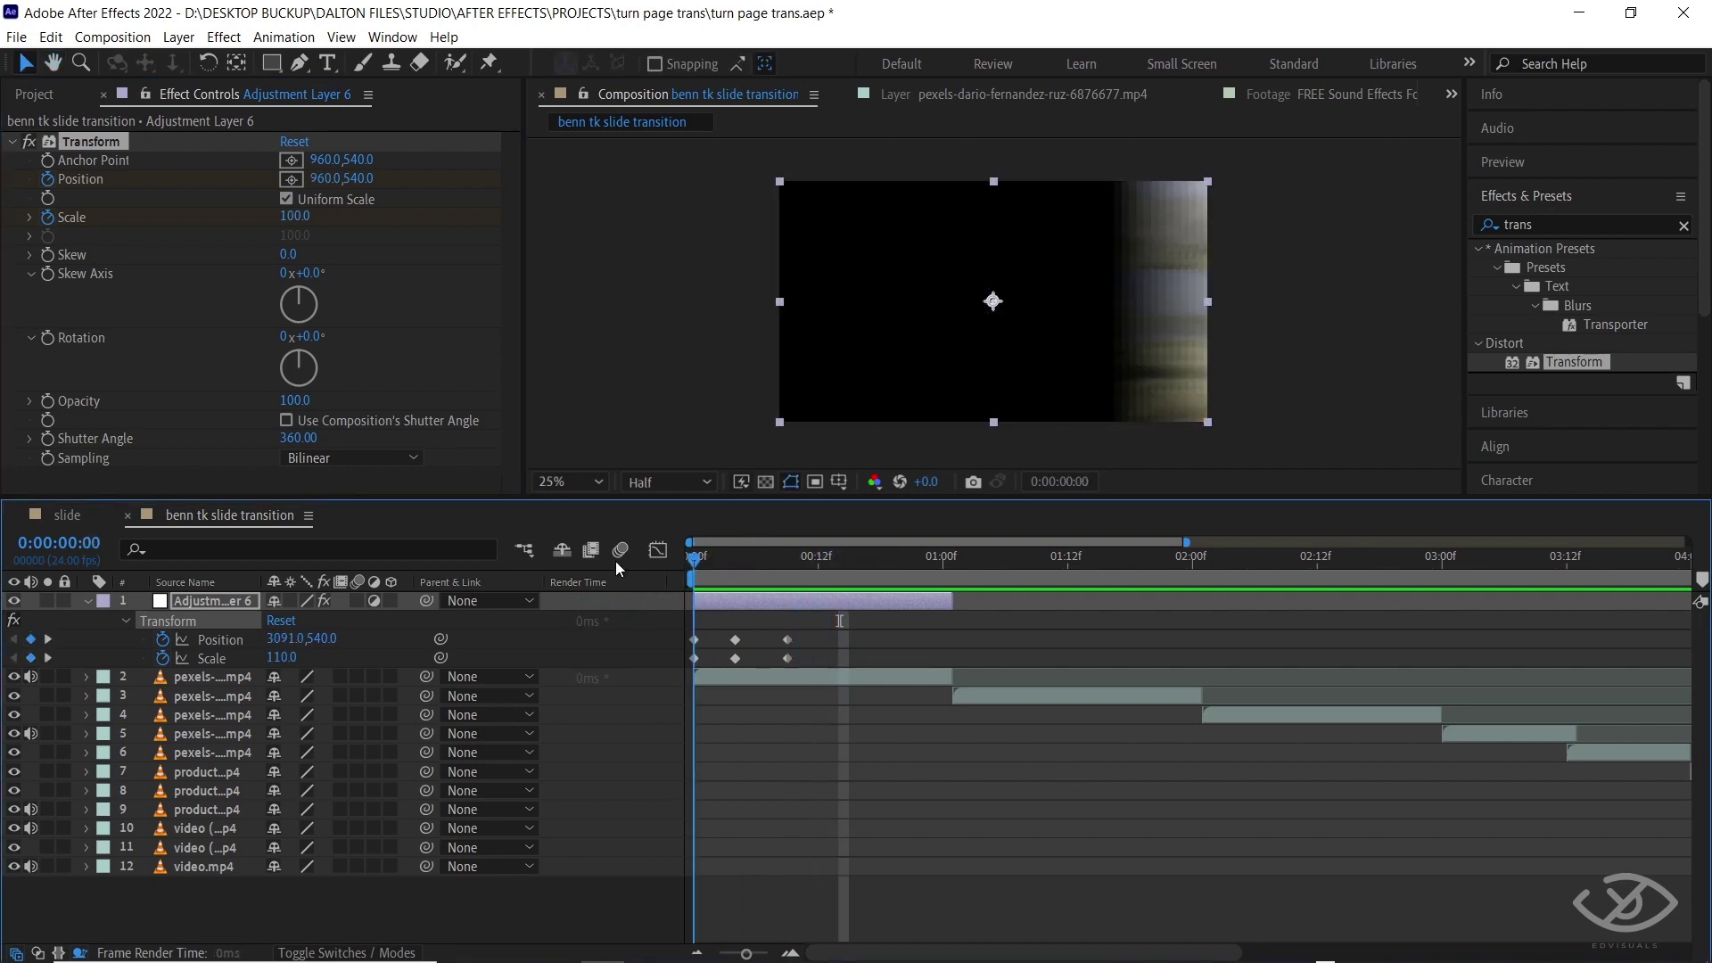
{"action": "key", "text": "space"}
{"action": "key", "text": "space"}
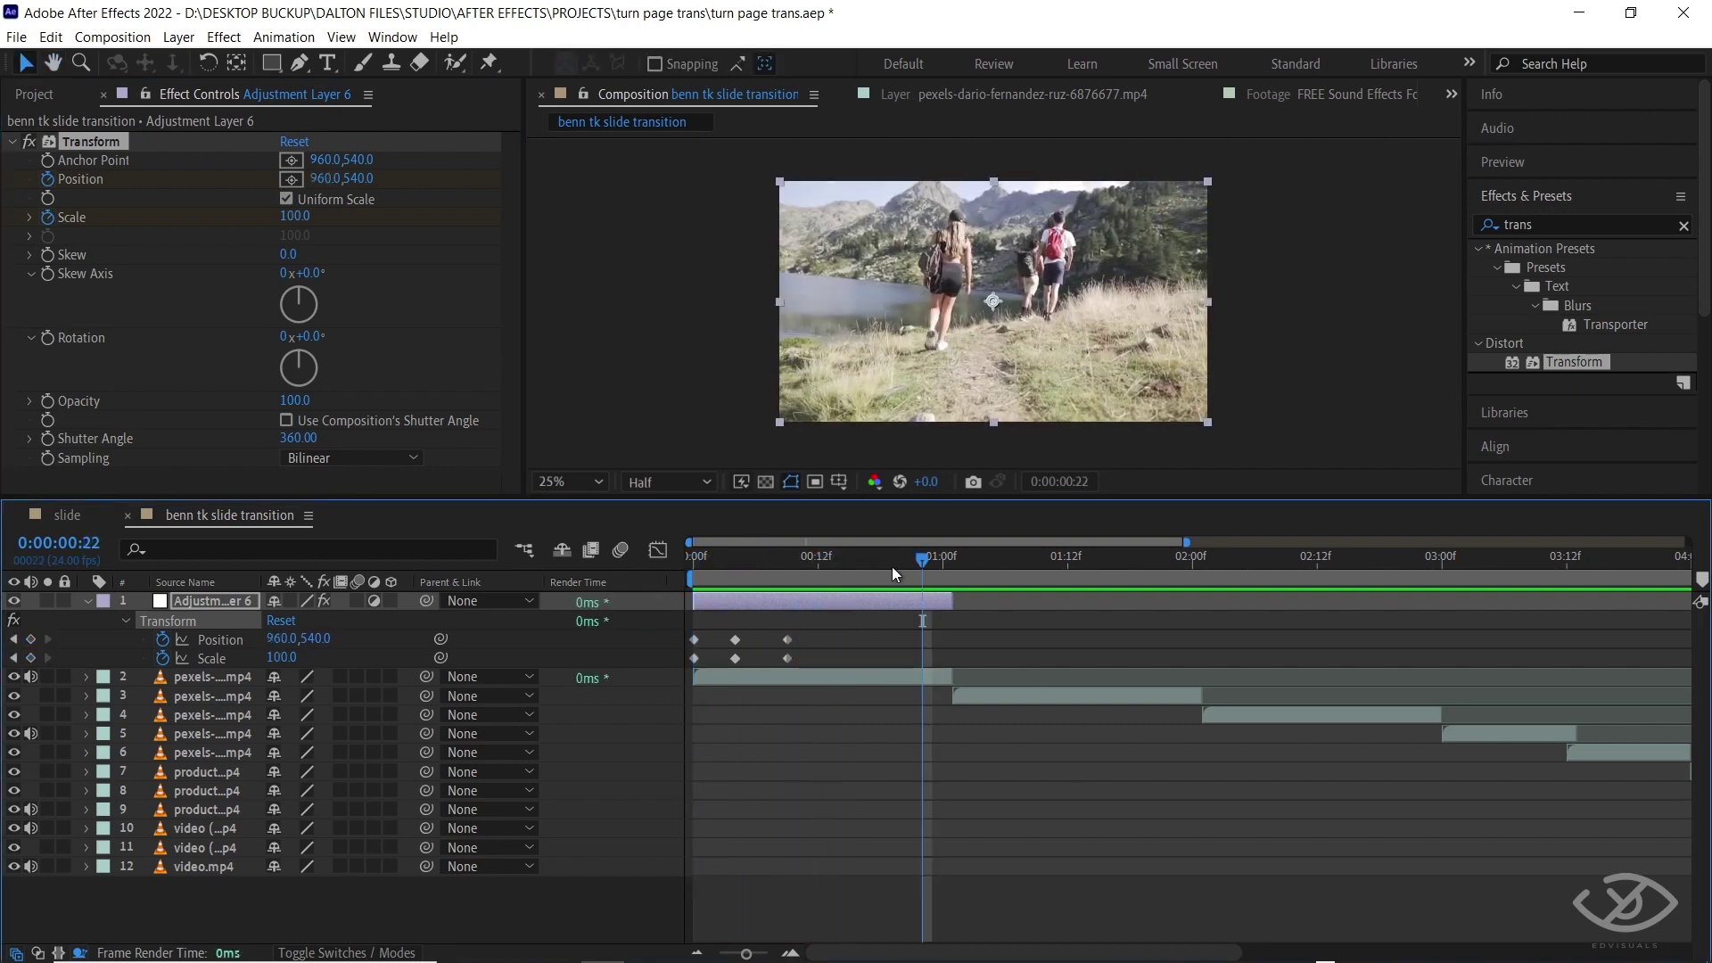
Set the Transform Position keyframe at the first frame to 3639, 540 and preview the first clip's slide-in
{"action": "left_click_drag", "start_coordinate": [892, 564], "coordinate": [660, 570]}
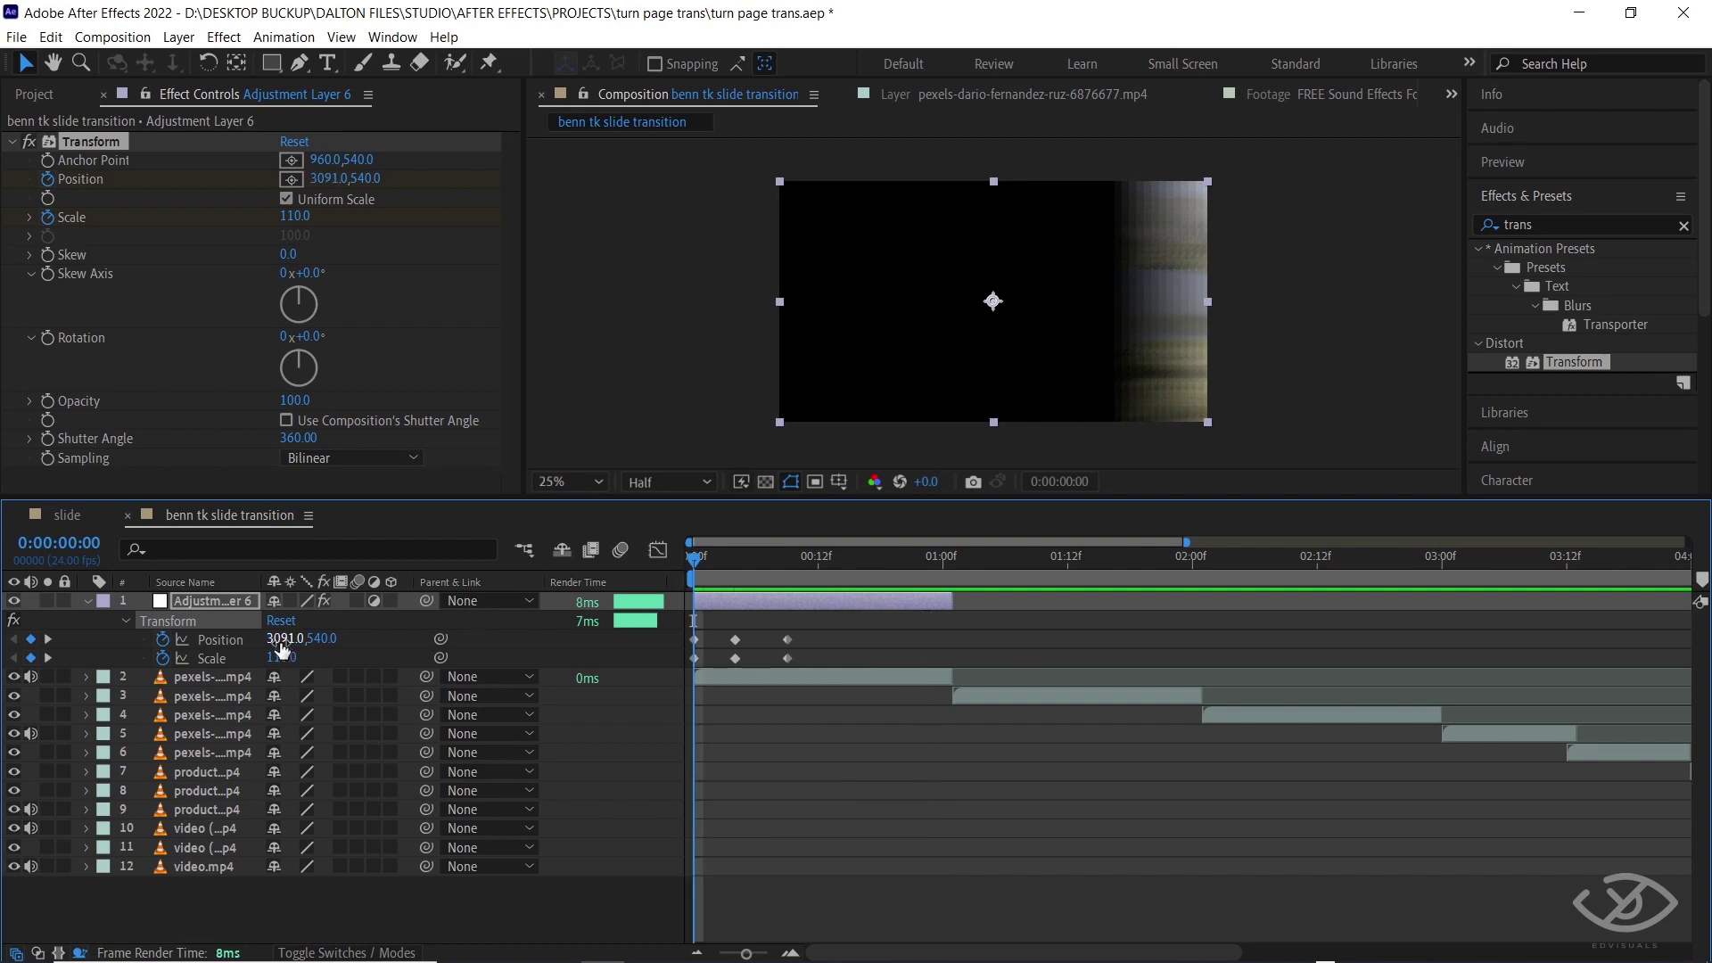
{"action": "left_click_drag", "start_coordinate": [282, 648], "coordinate": [1218, 736]}
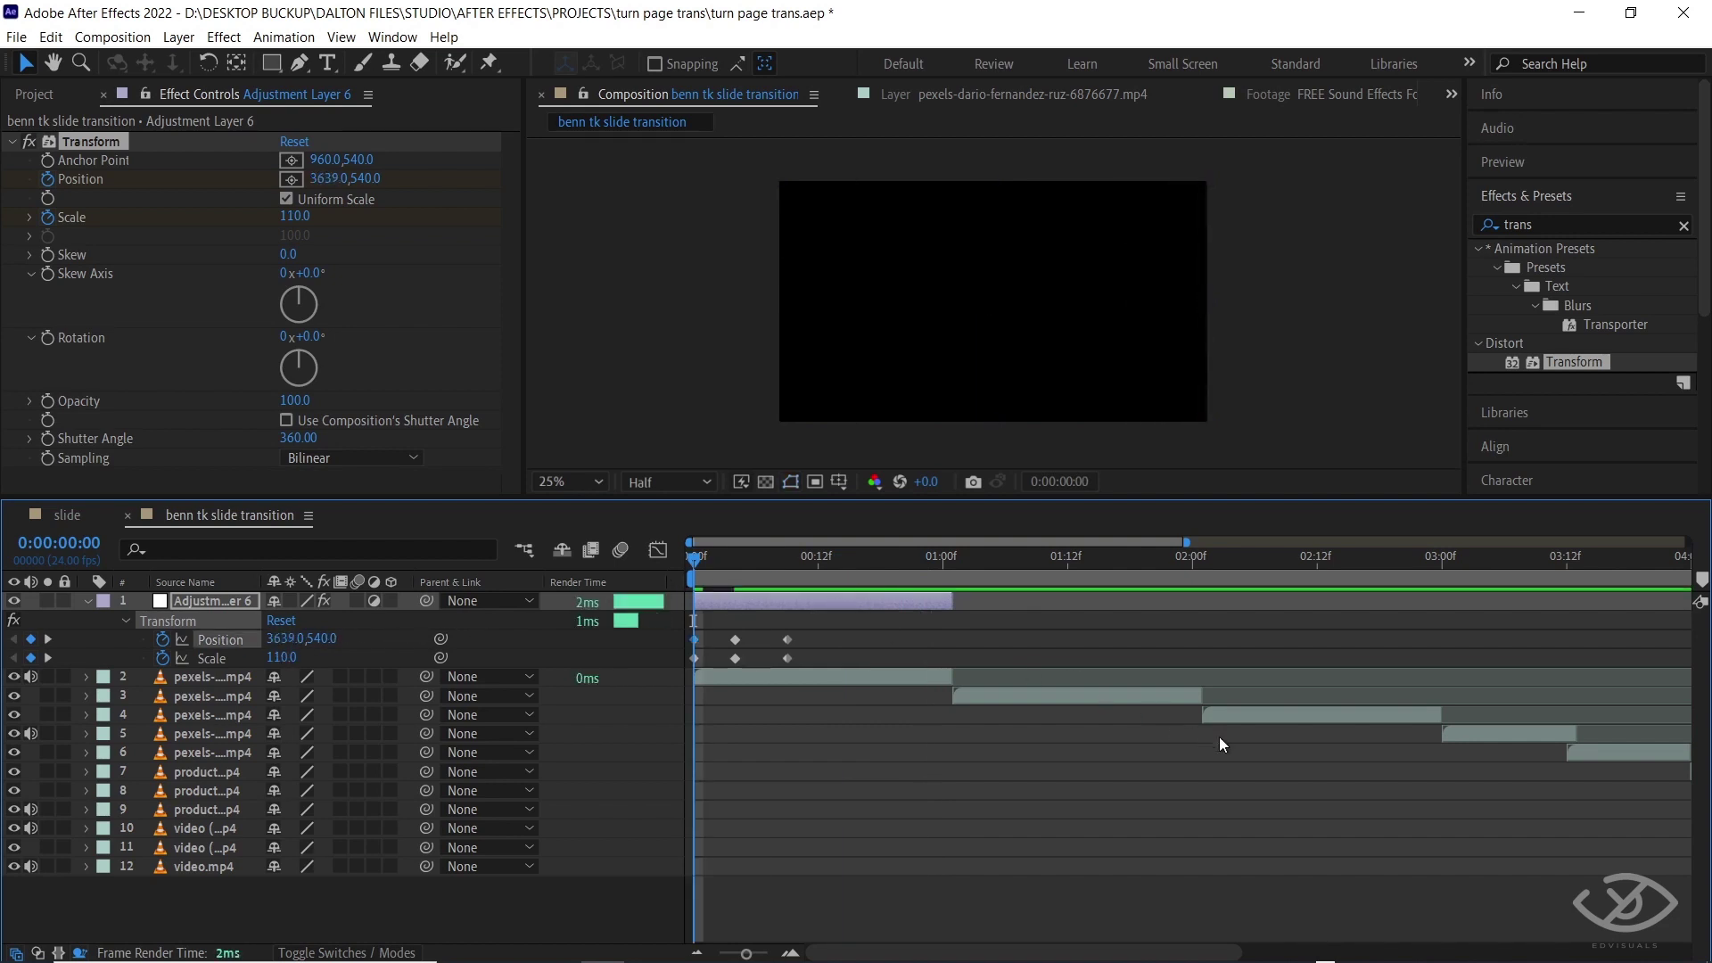
{"action": "key", "text": "space"}
{"action": "key", "text": "space"}
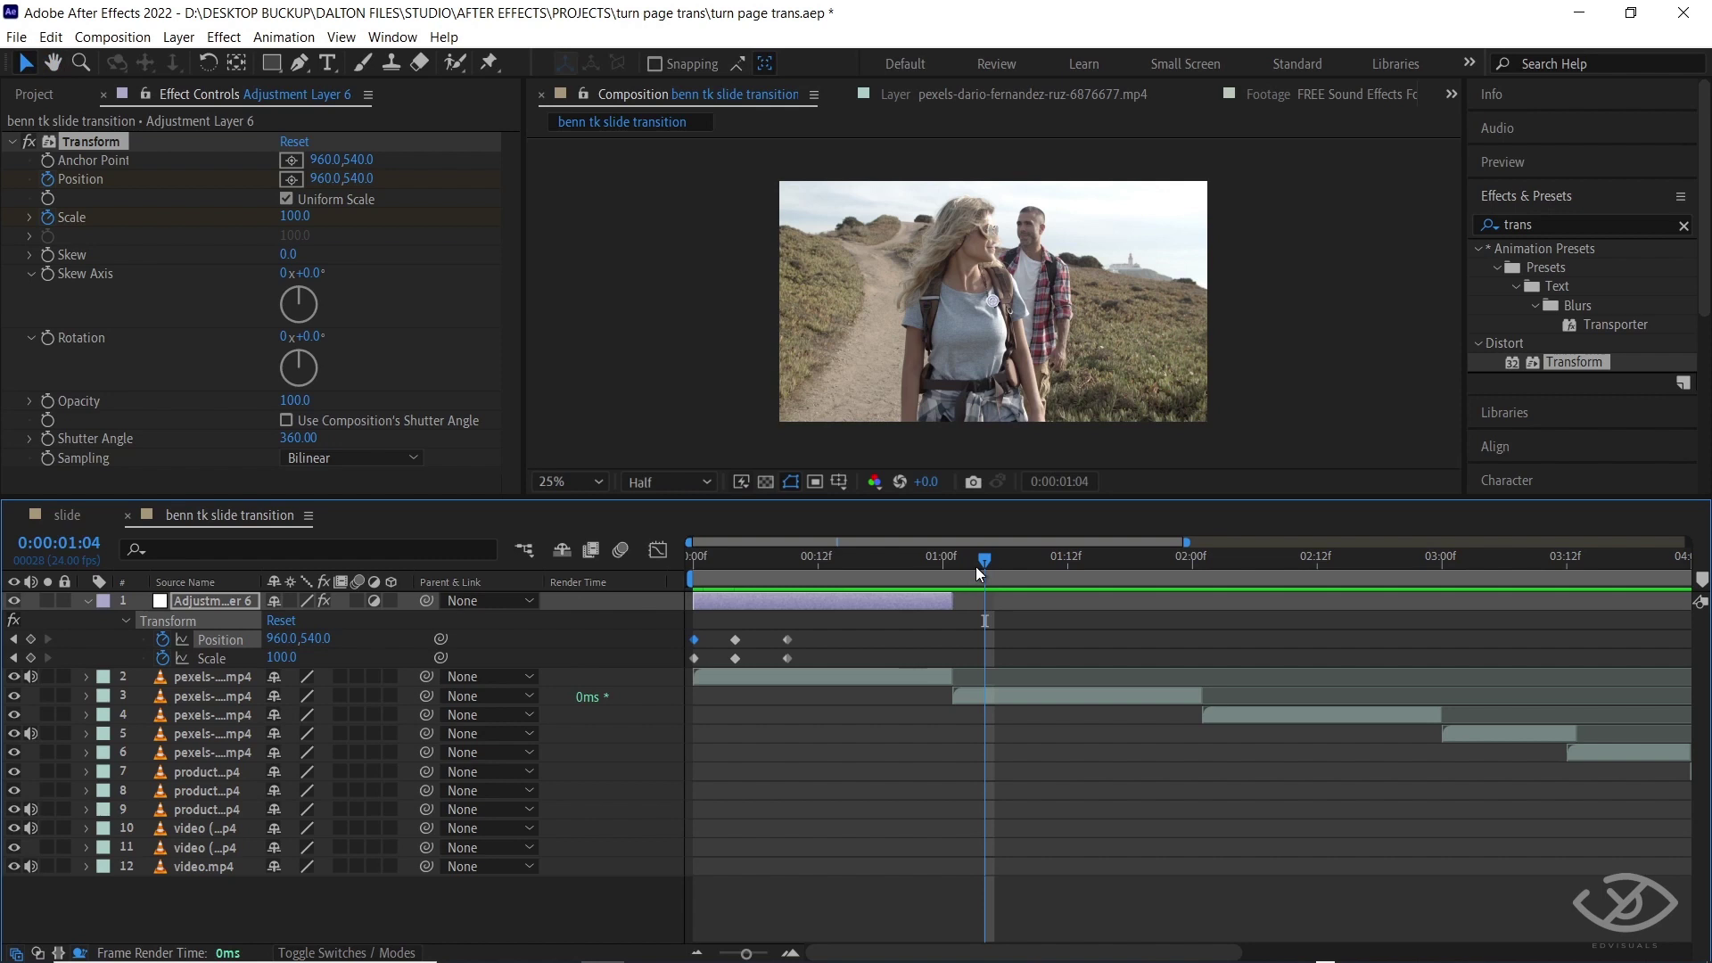
{"action": "left_click_drag", "start_coordinate": [976, 565], "coordinate": [694, 563]}
{"action": "key", "text": "space"}
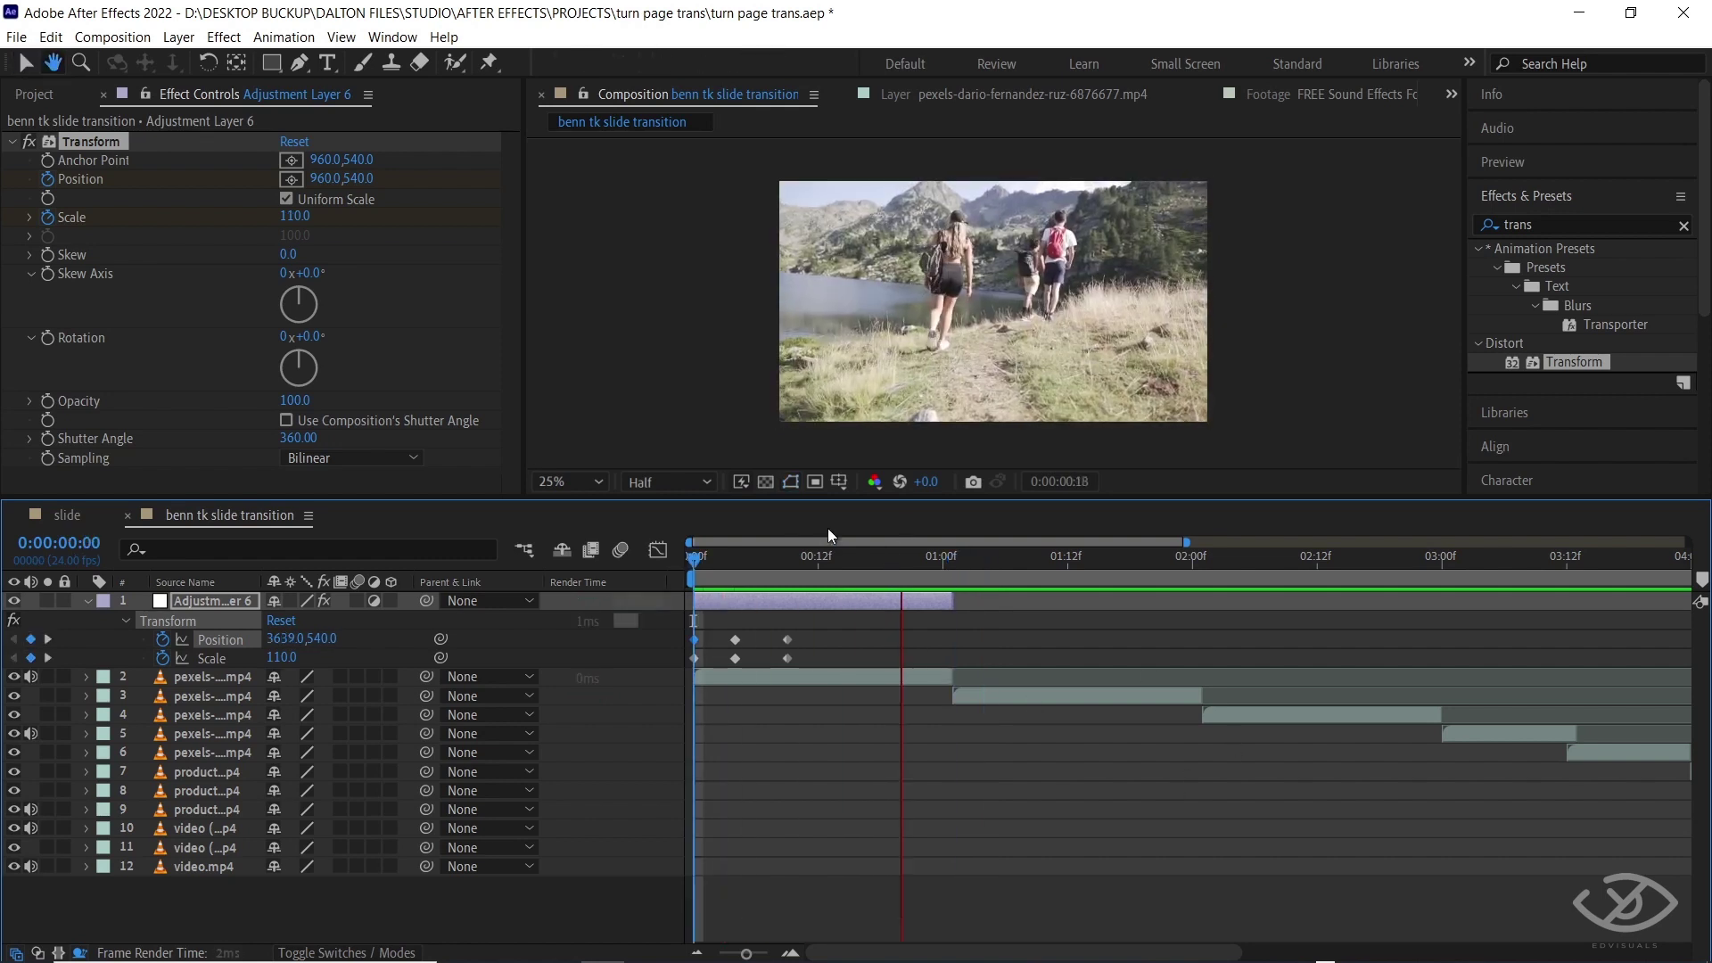
{"action": "key", "text": "space"}
{"action": "left_click", "coordinate": [694, 568]}
{"action": "key", "text": "space"}
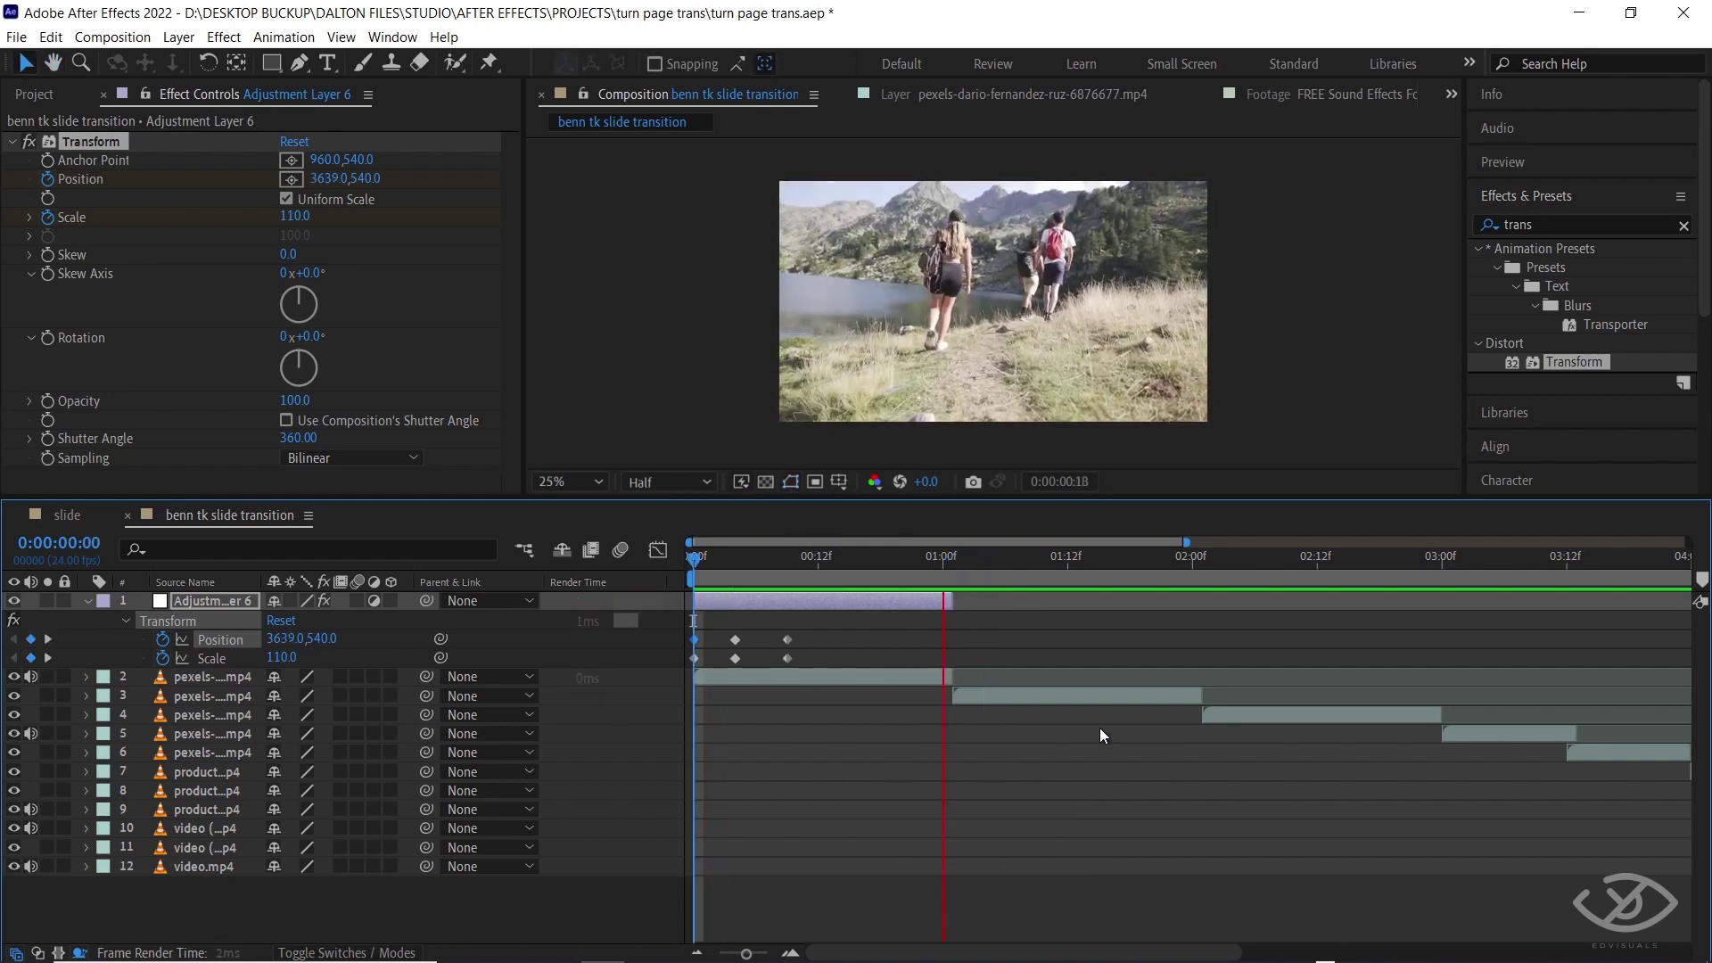
{"action": "key", "text": "space"}
Duplicate the adjustment layer, place the copy directly above the second clip and fit it to that clip's start and end
{"action": "left_click", "coordinate": [869, 619]}
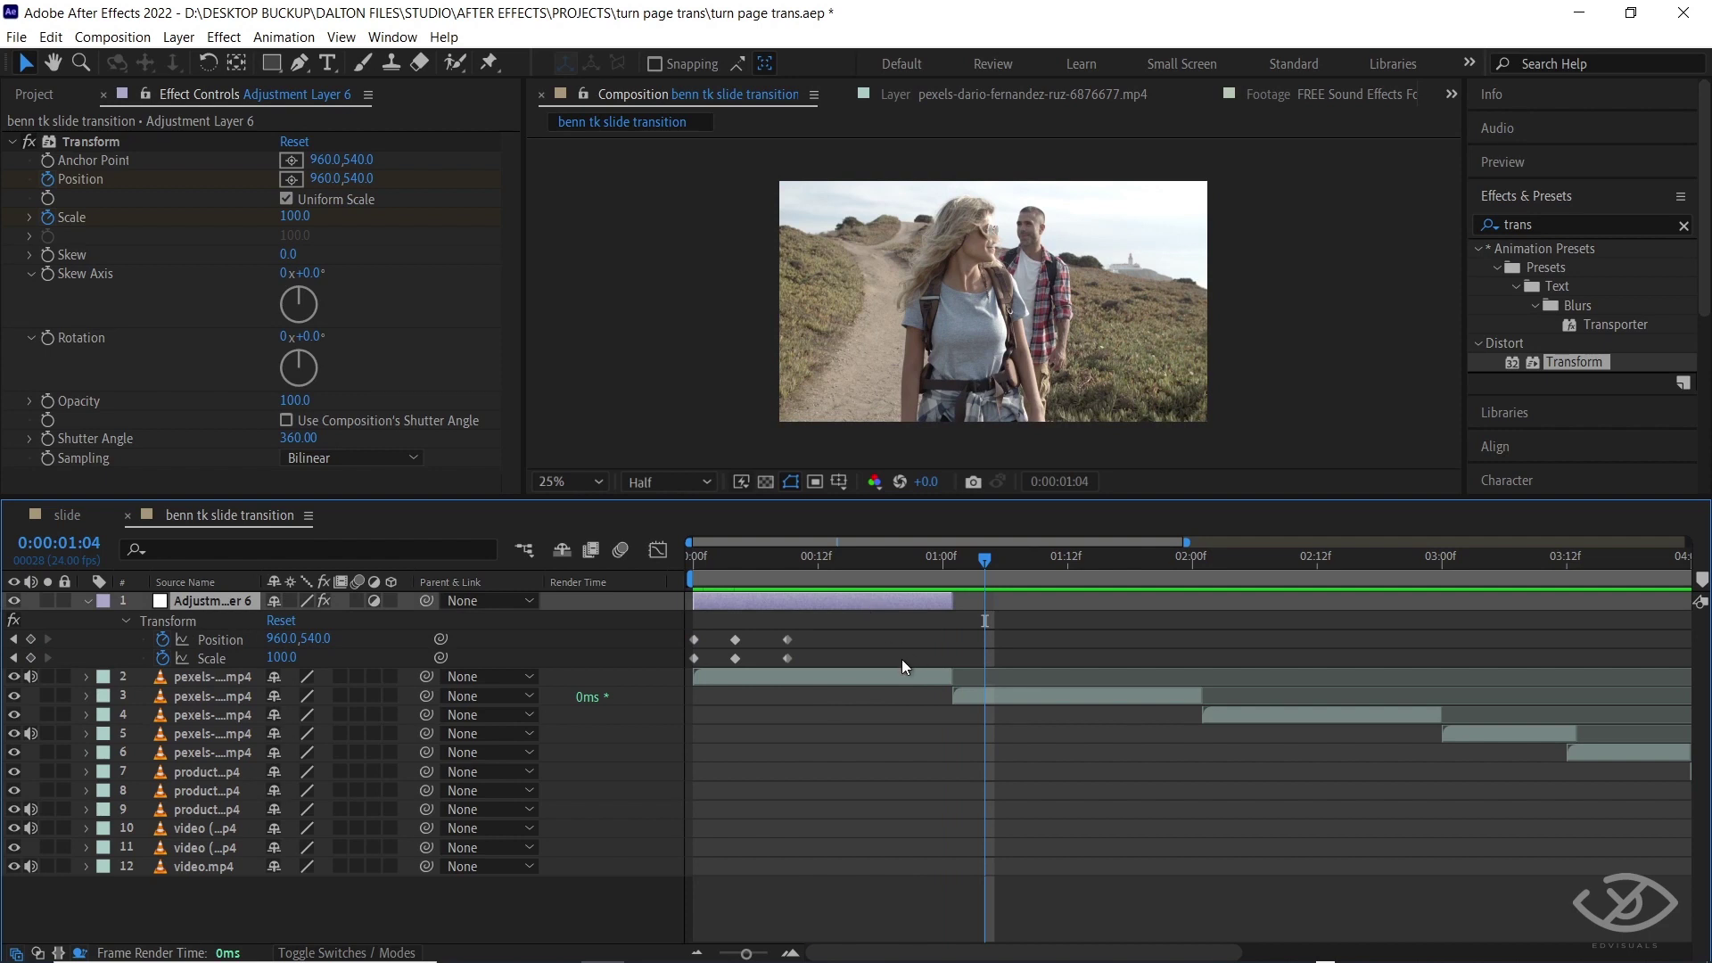
{"action": "left_click", "coordinate": [51, 36]}
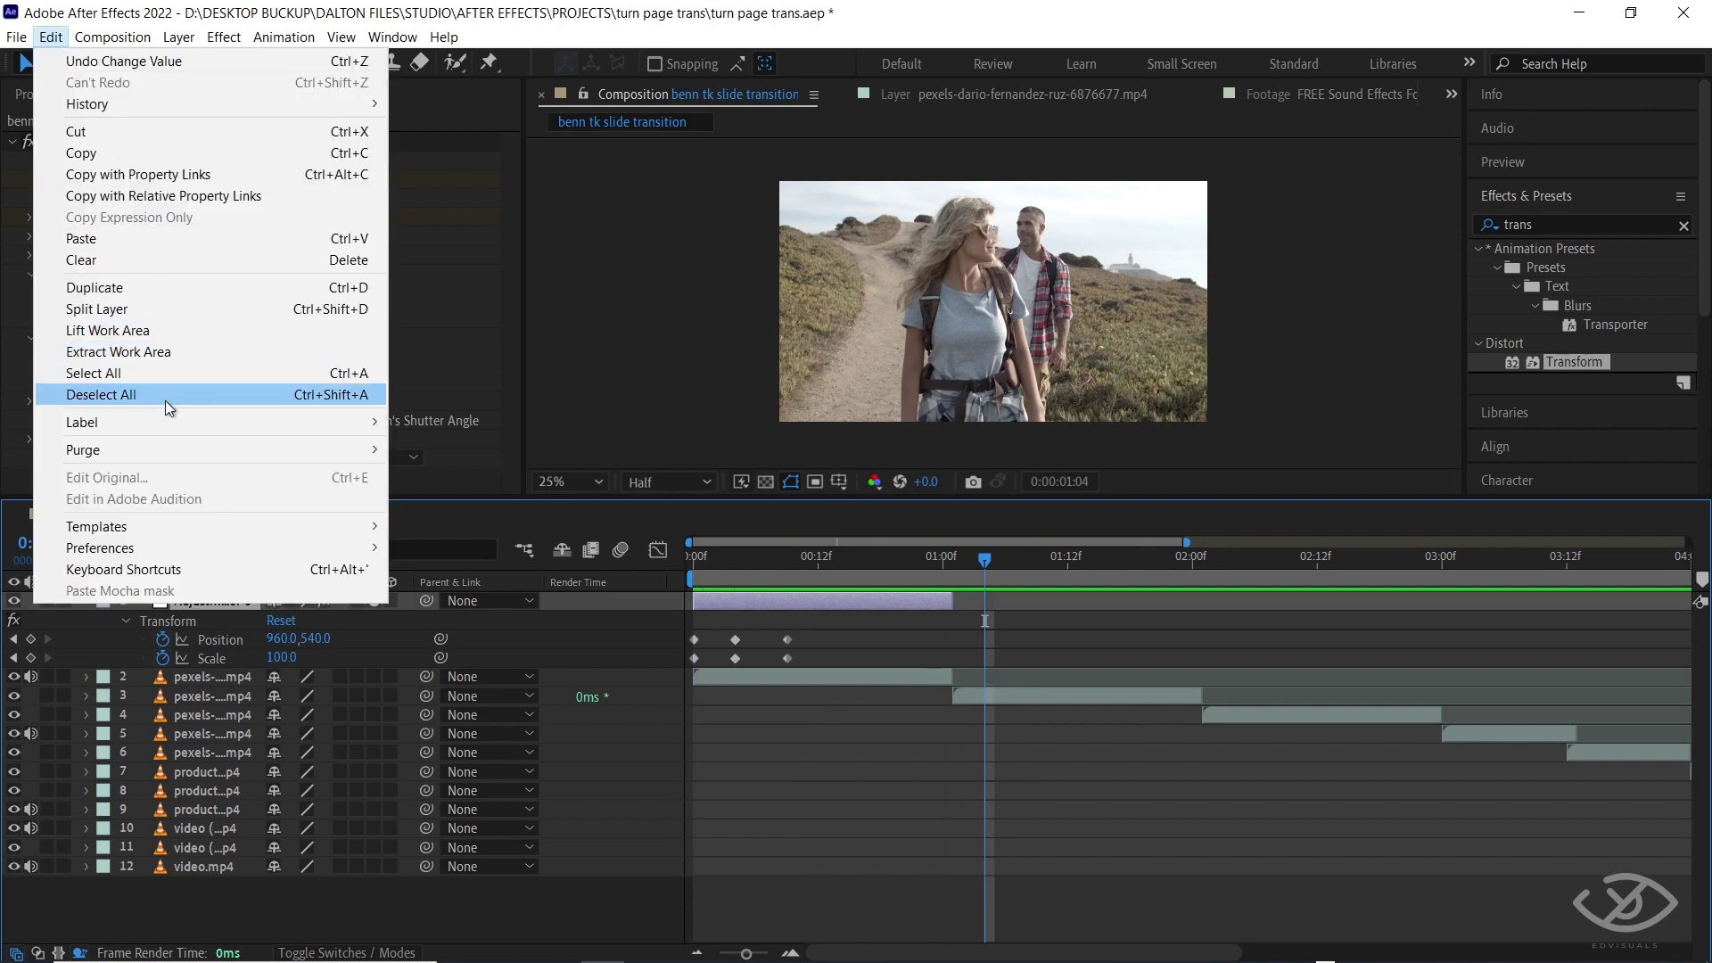
{"action": "left_click", "coordinate": [153, 287]}
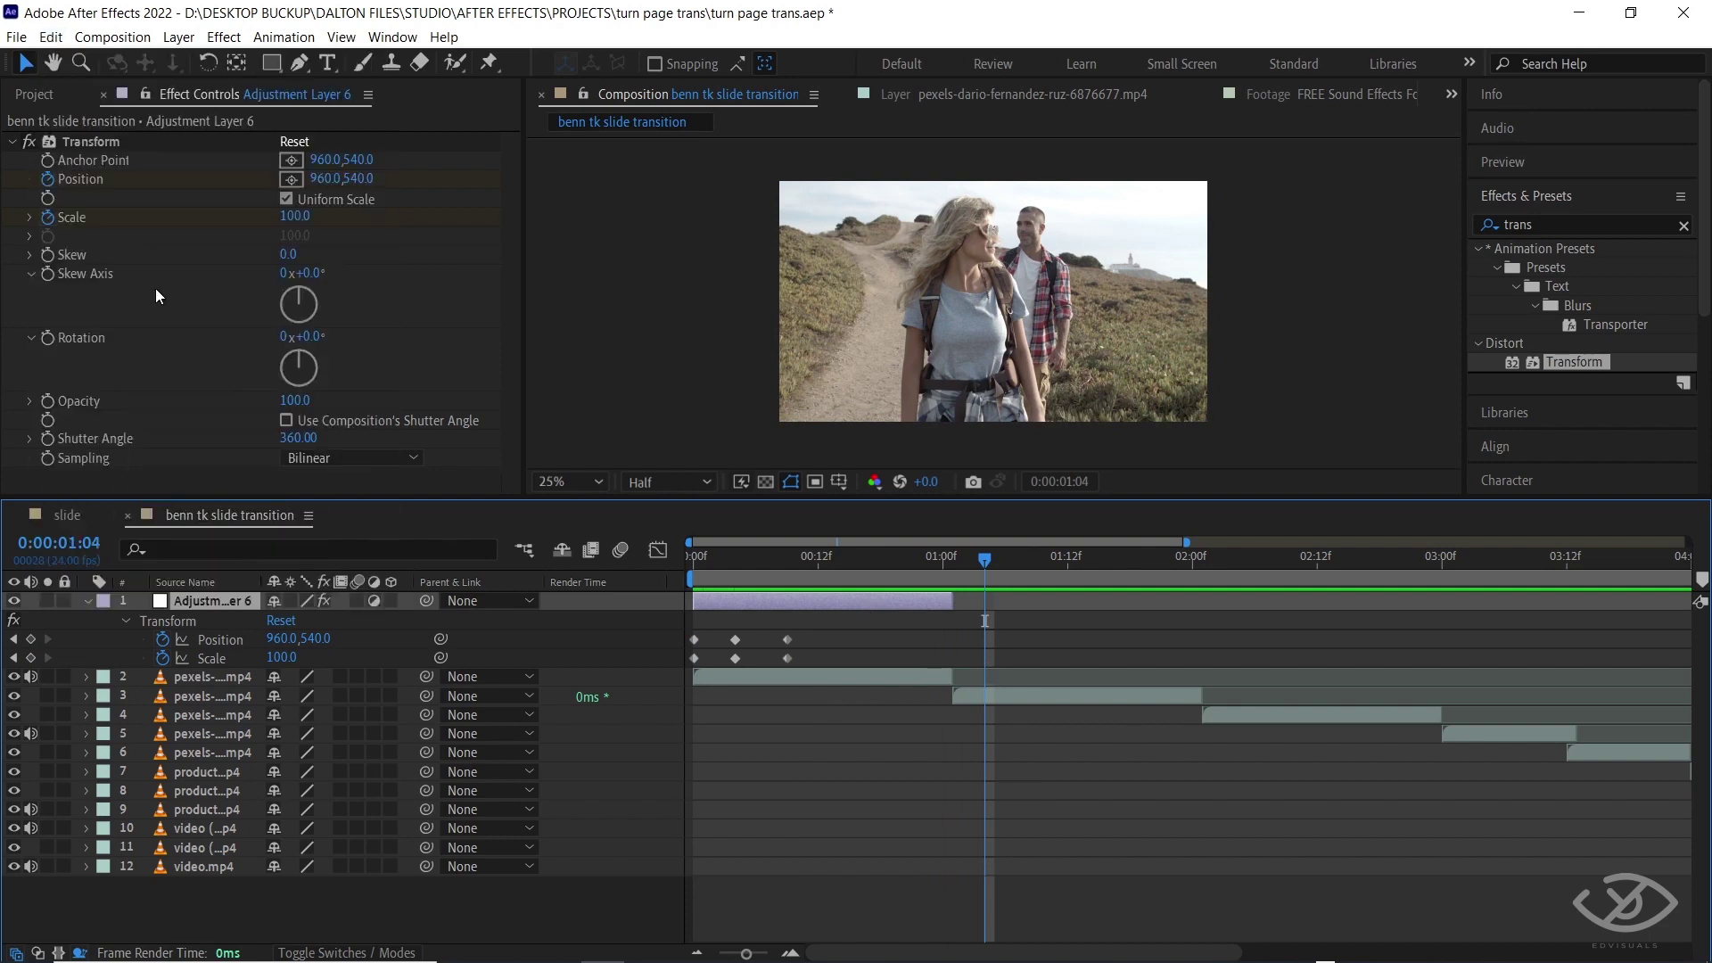
{"action": "key", "text": "ctrl+bracketleft"}
{"action": "key", "text": "ctrl+bracketleft"}
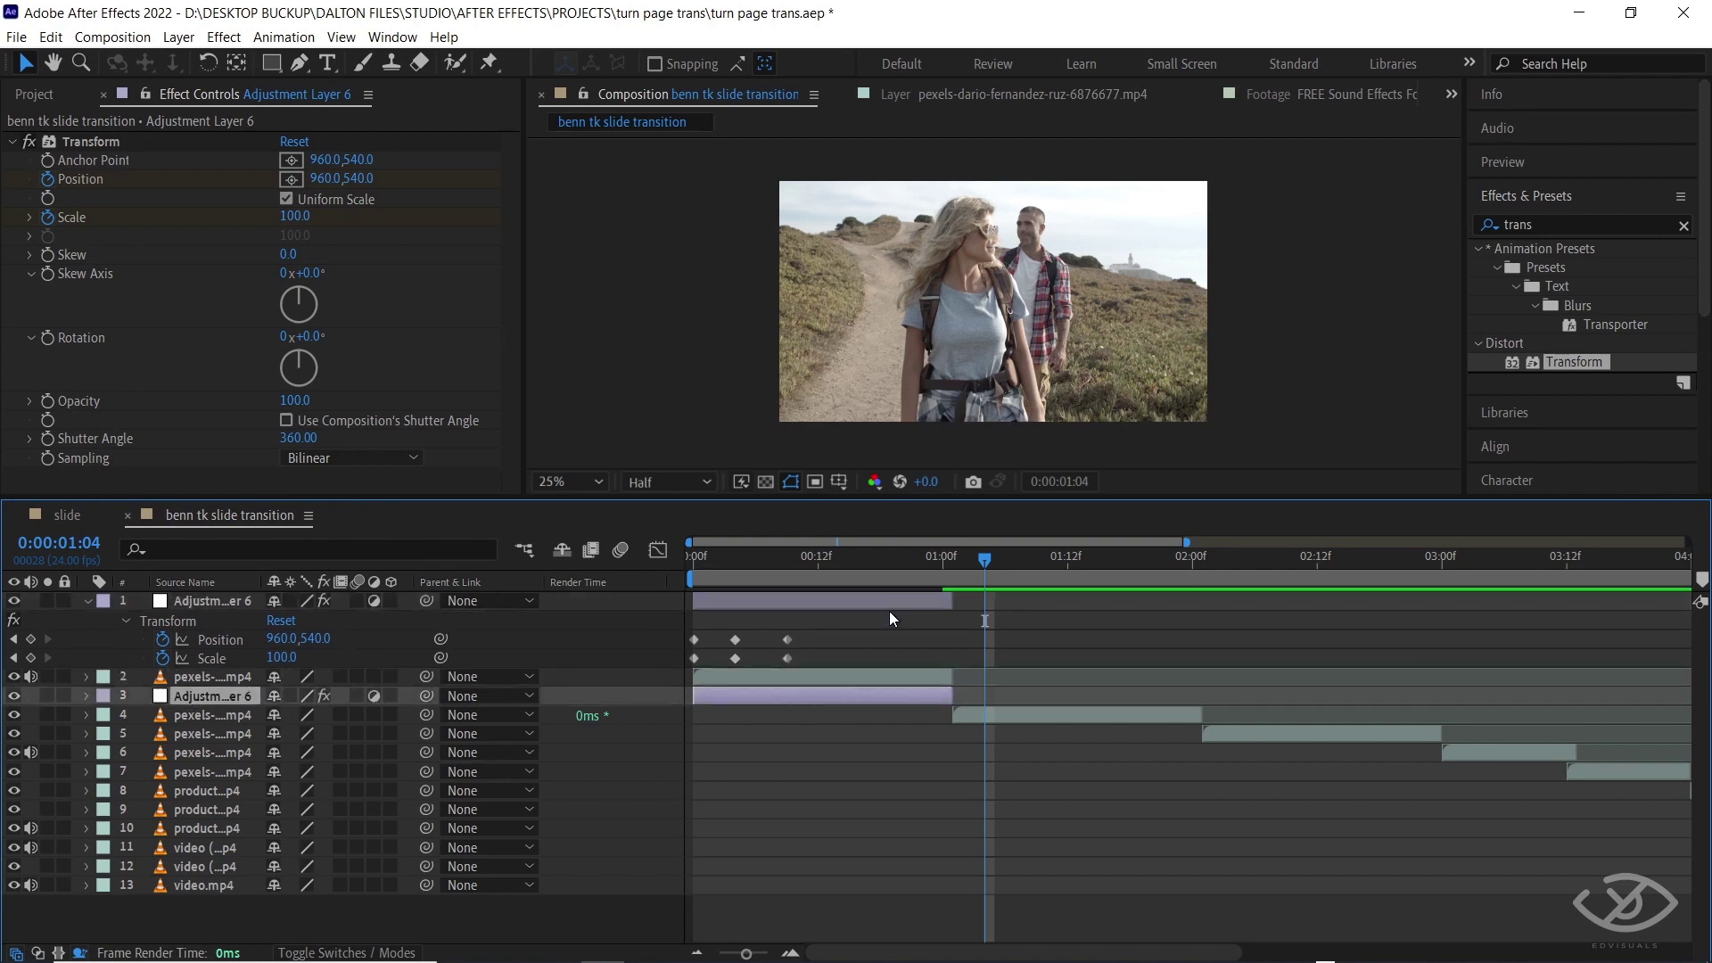
{"action": "left_click_drag", "start_coordinate": [853, 691], "coordinate": [1111, 704]}
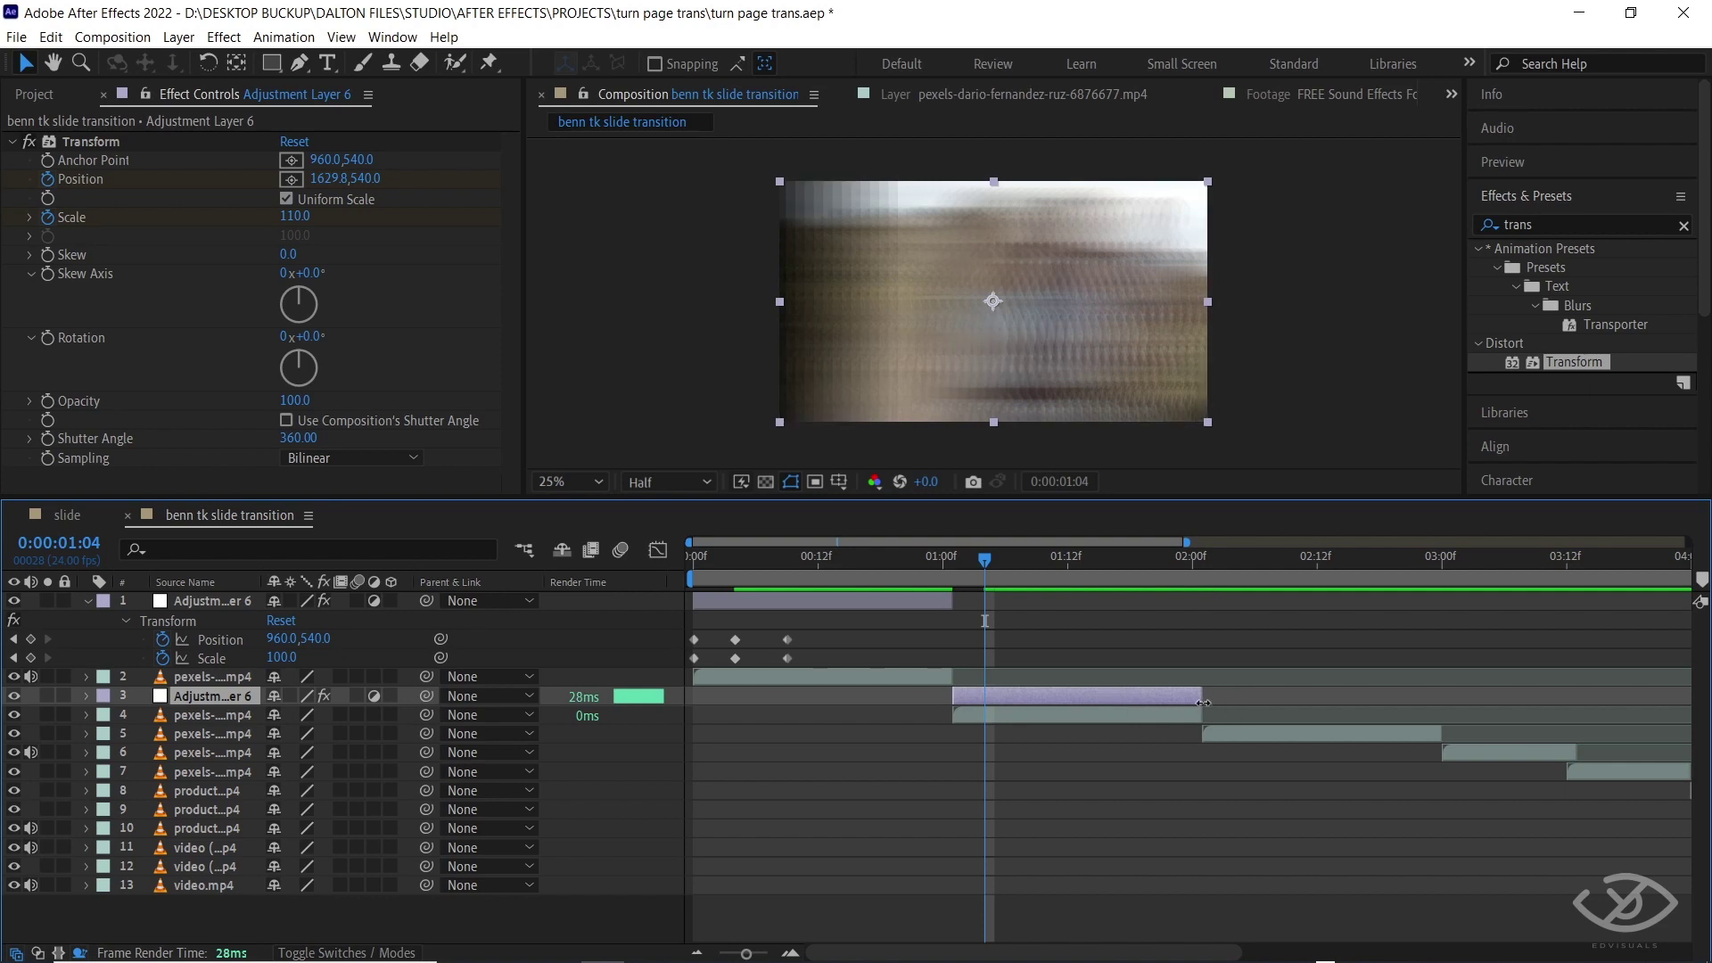
Preview the slide transition from the first clip into the second clip
{"action": "left_click", "coordinate": [947, 560]}
{"action": "key", "text": "space"}
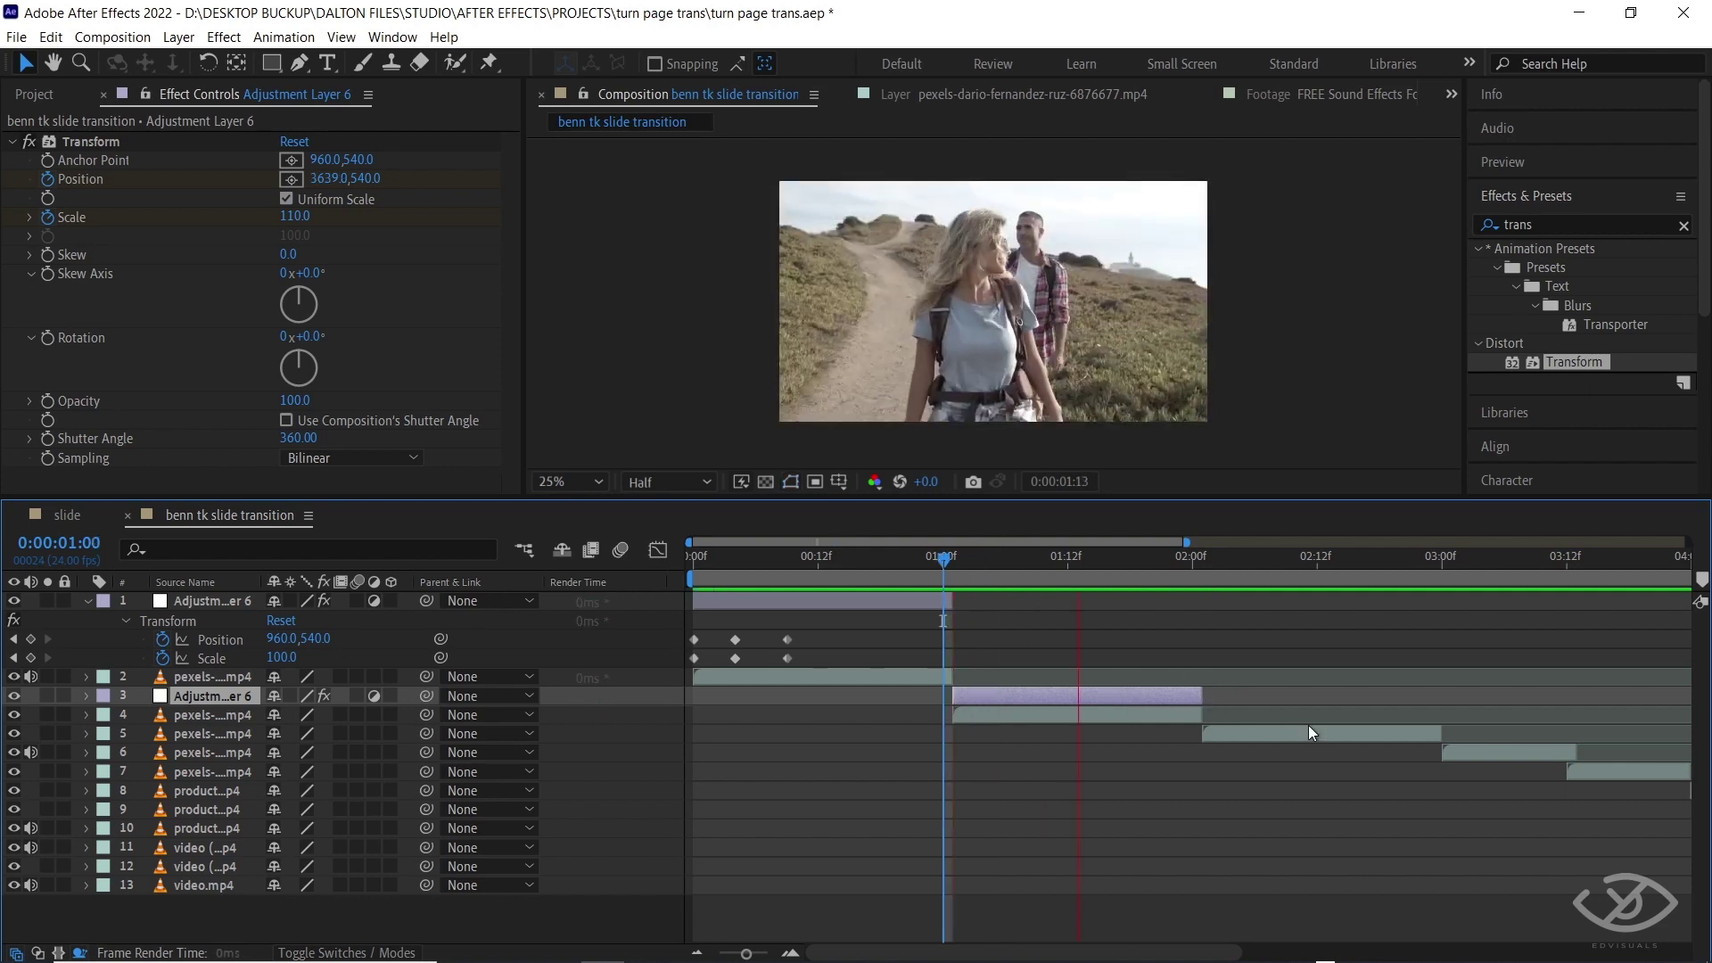
{"action": "key", "text": "space"}
{"action": "left_click_drag", "start_coordinate": [1246, 669], "coordinate": [1067, 657]}
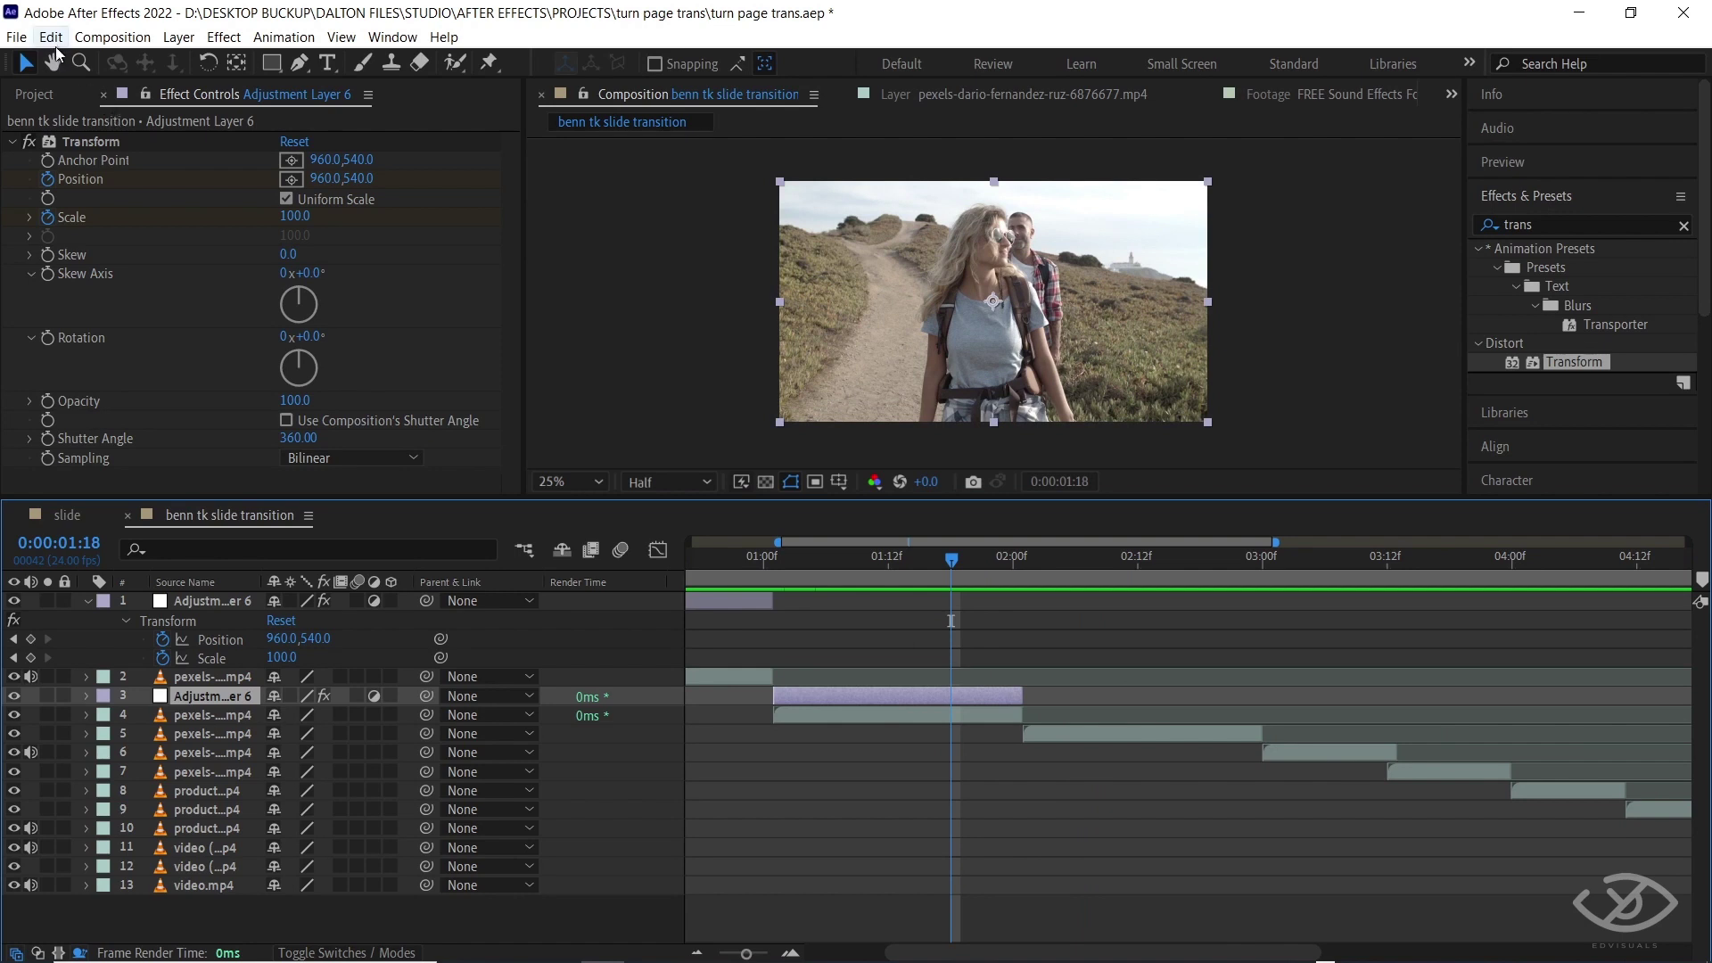
Duplicate the second clip's adjustment layer, place the copy directly above the third clip and match it to that clip's start and end
{"action": "left_click", "coordinate": [51, 36]}
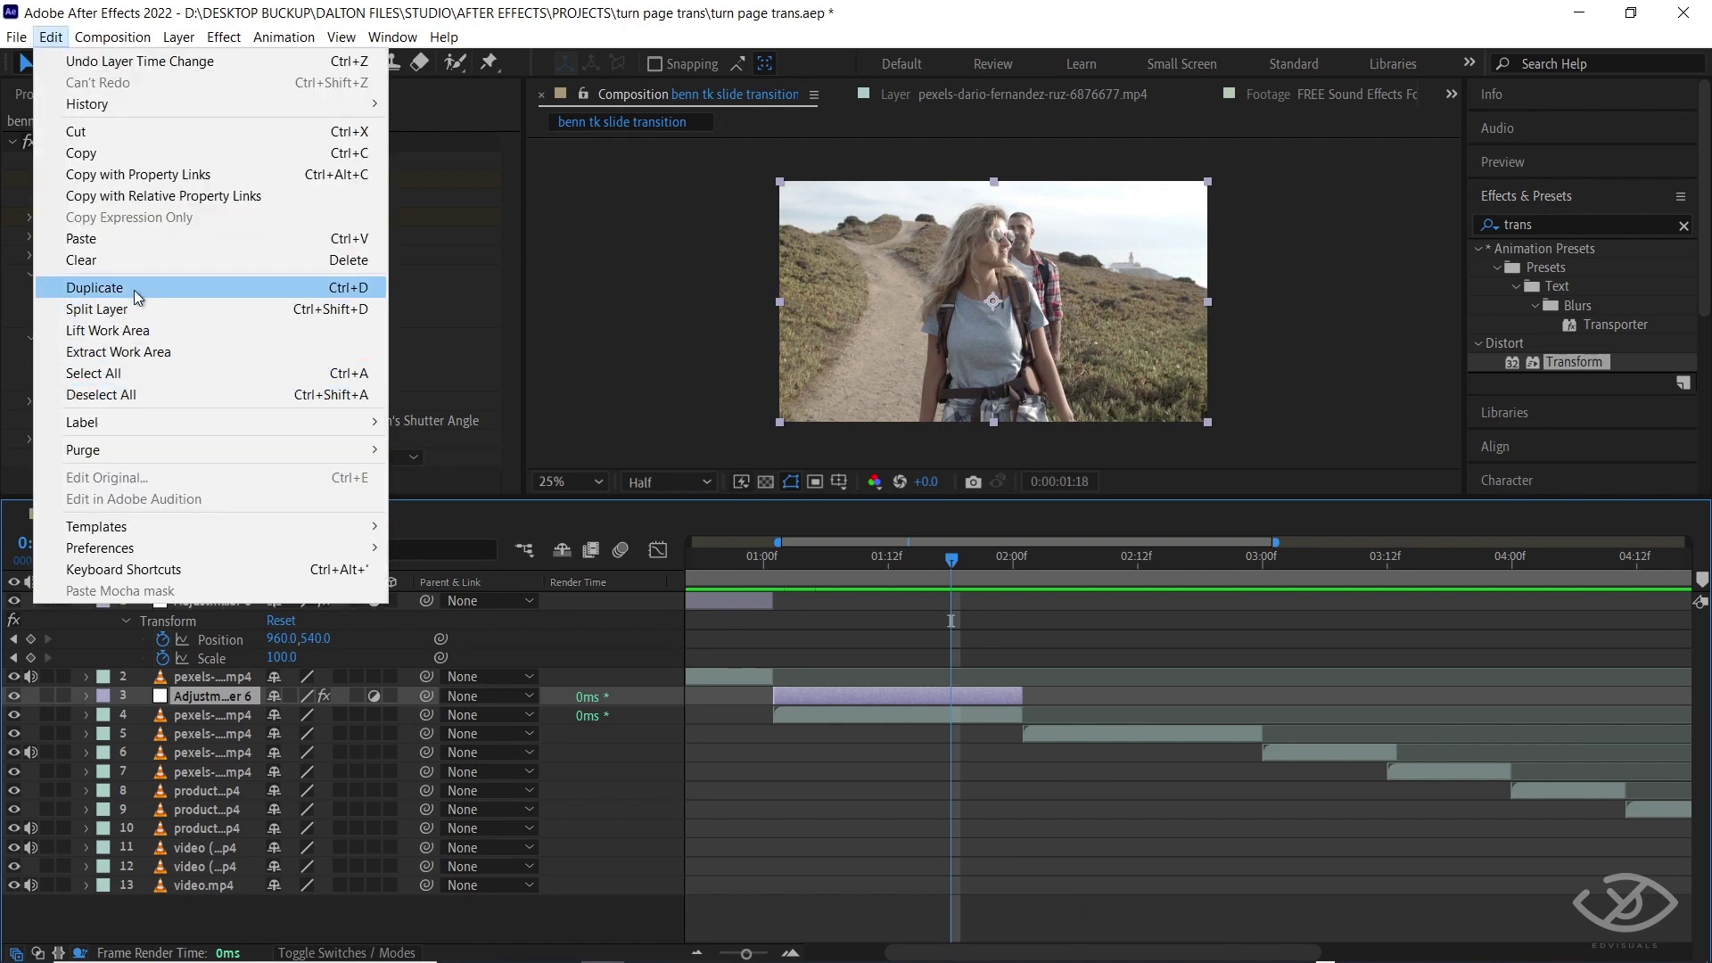
{"action": "left_click", "coordinate": [98, 287]}
{"action": "key", "text": "ctrl+bracketleft"}
{"action": "key", "text": "ctrl+bracketleft"}
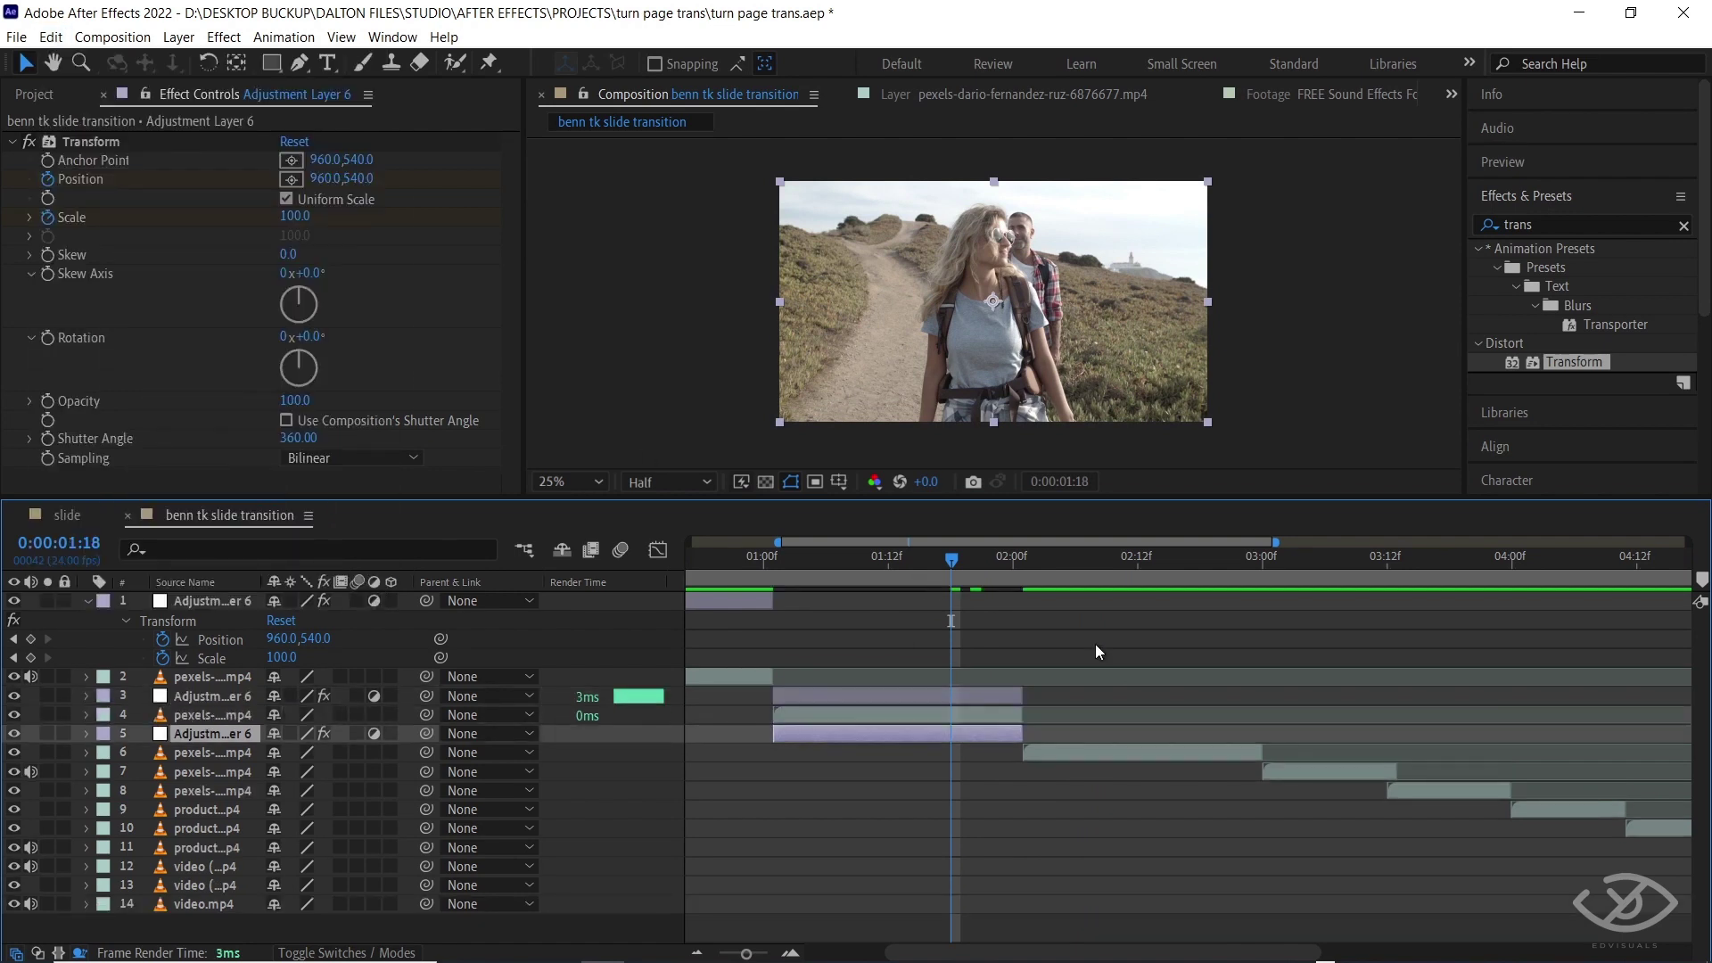
{"action": "left_click_drag", "start_coordinate": [908, 735], "coordinate": [1159, 724]}
{"action": "left_click_drag", "start_coordinate": [1270, 733], "coordinate": [1253, 735]}
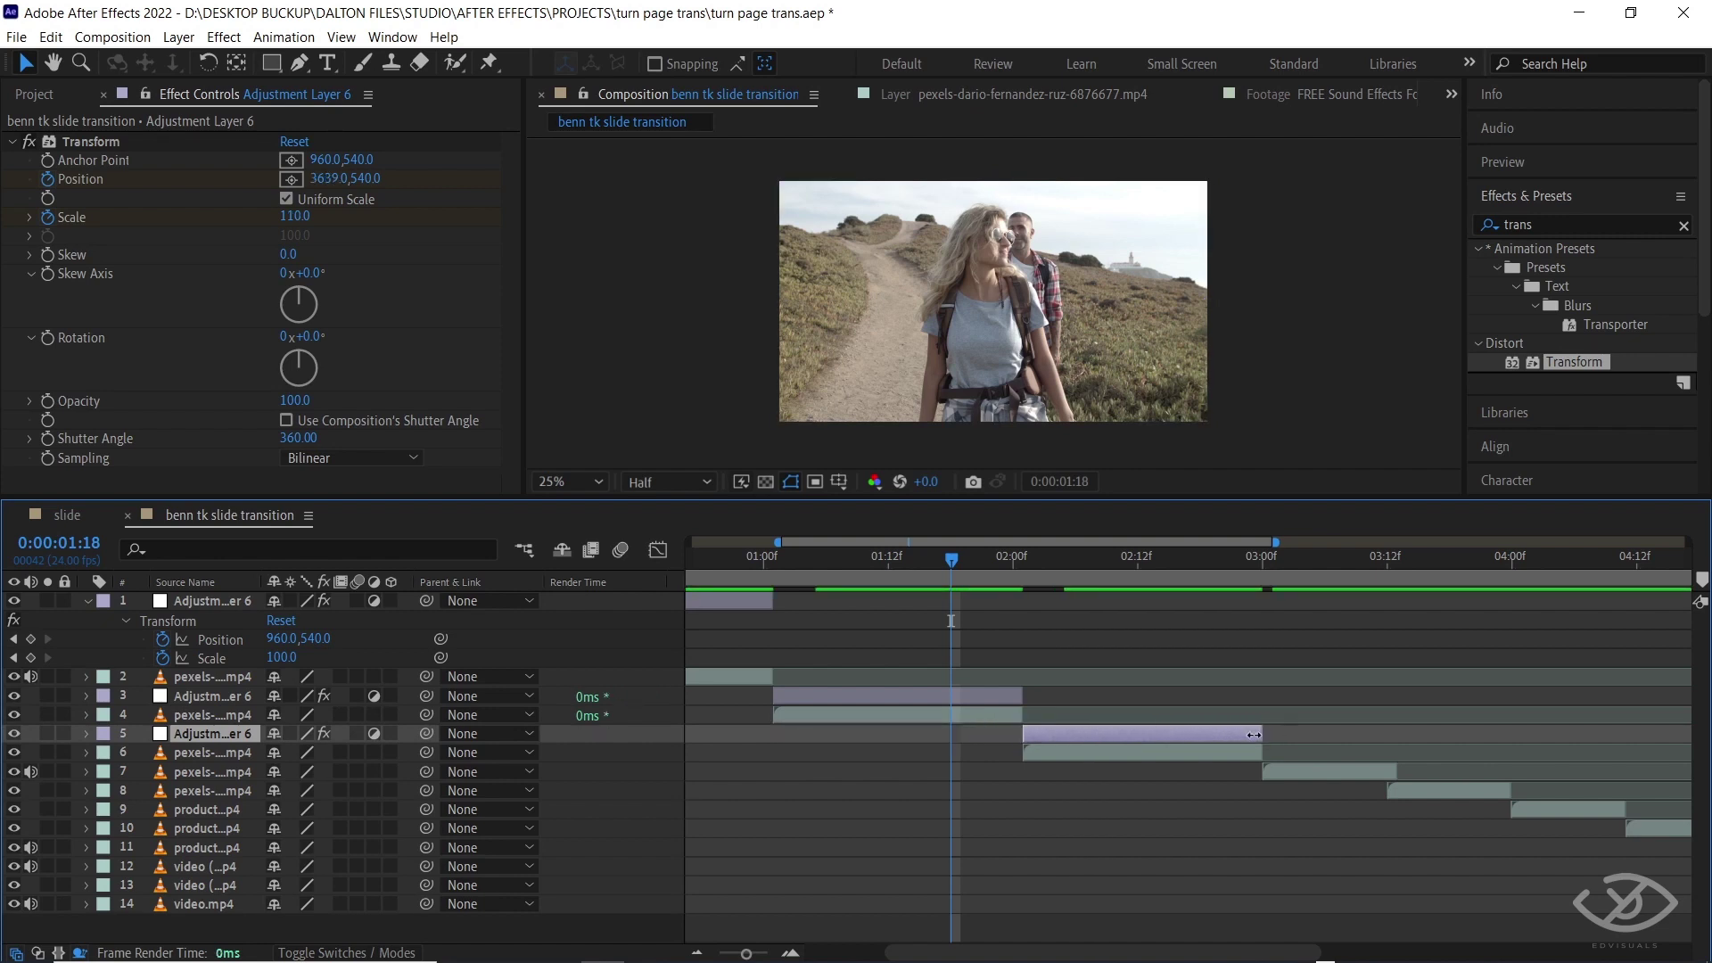
{"action": "key", "text": "space"}
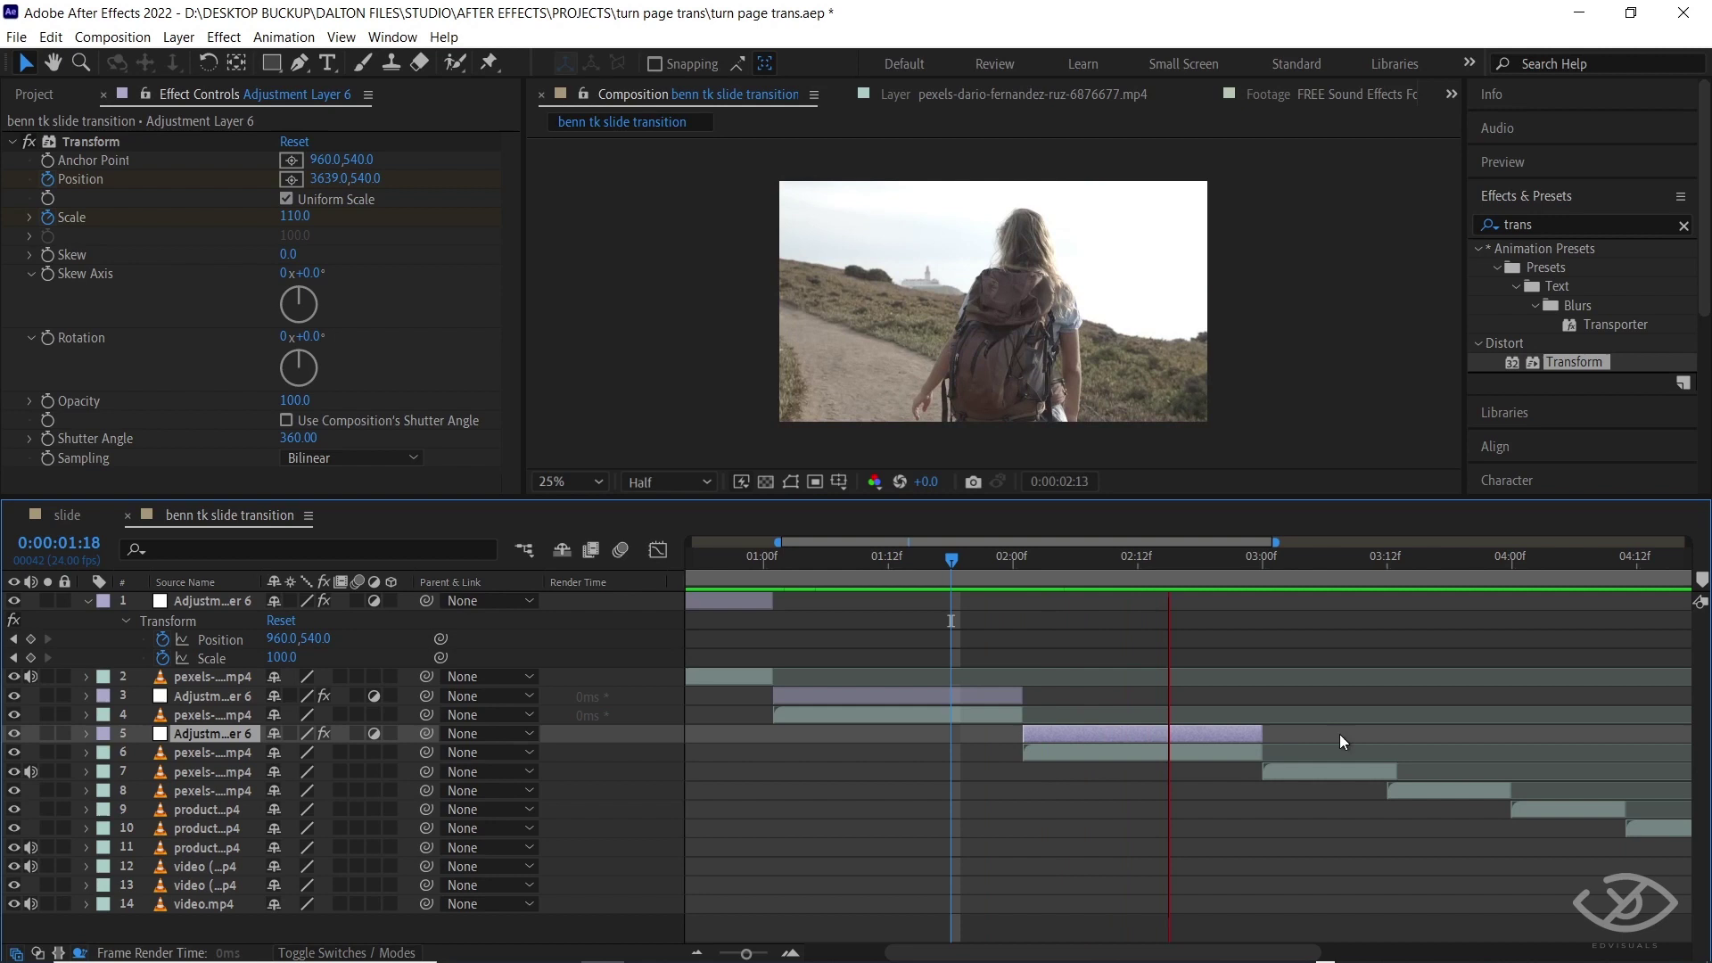
Place a duplicate of the third clip's adjustment layer directly above the fourth clip, trimmed to its start and end, with its keyframes shown
{"action": "left_click_drag", "start_coordinate": [1479, 722], "coordinate": [1162, 682]}
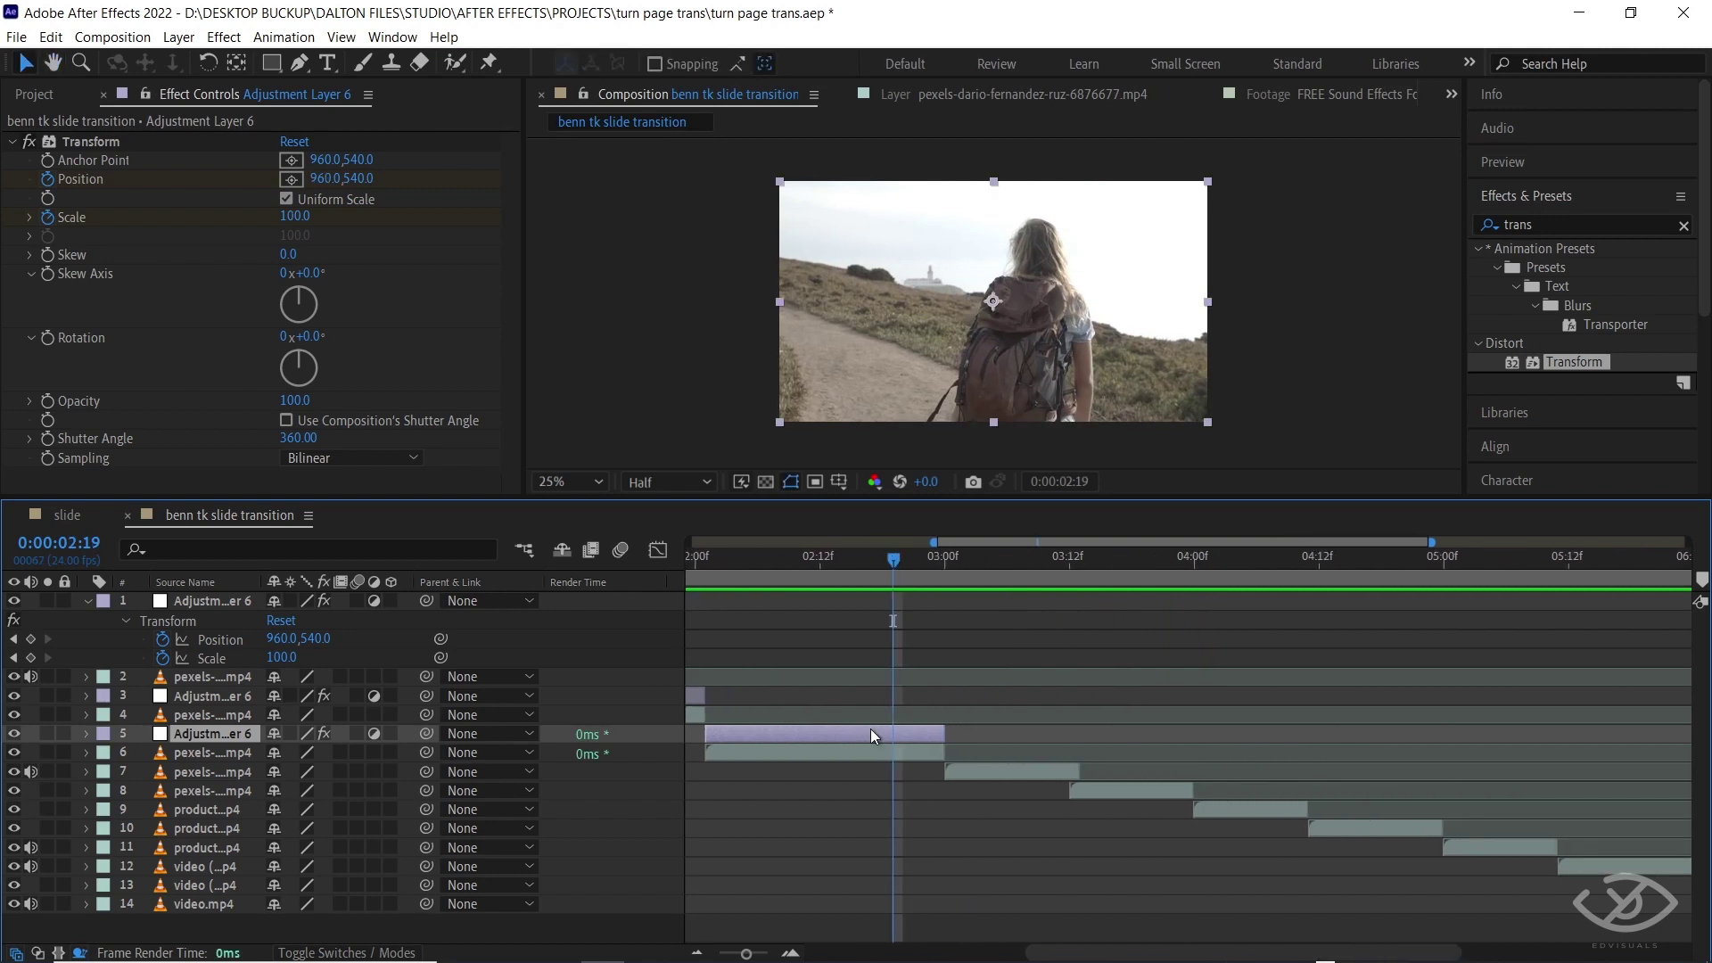
{"action": "left_click", "coordinate": [50, 37]}
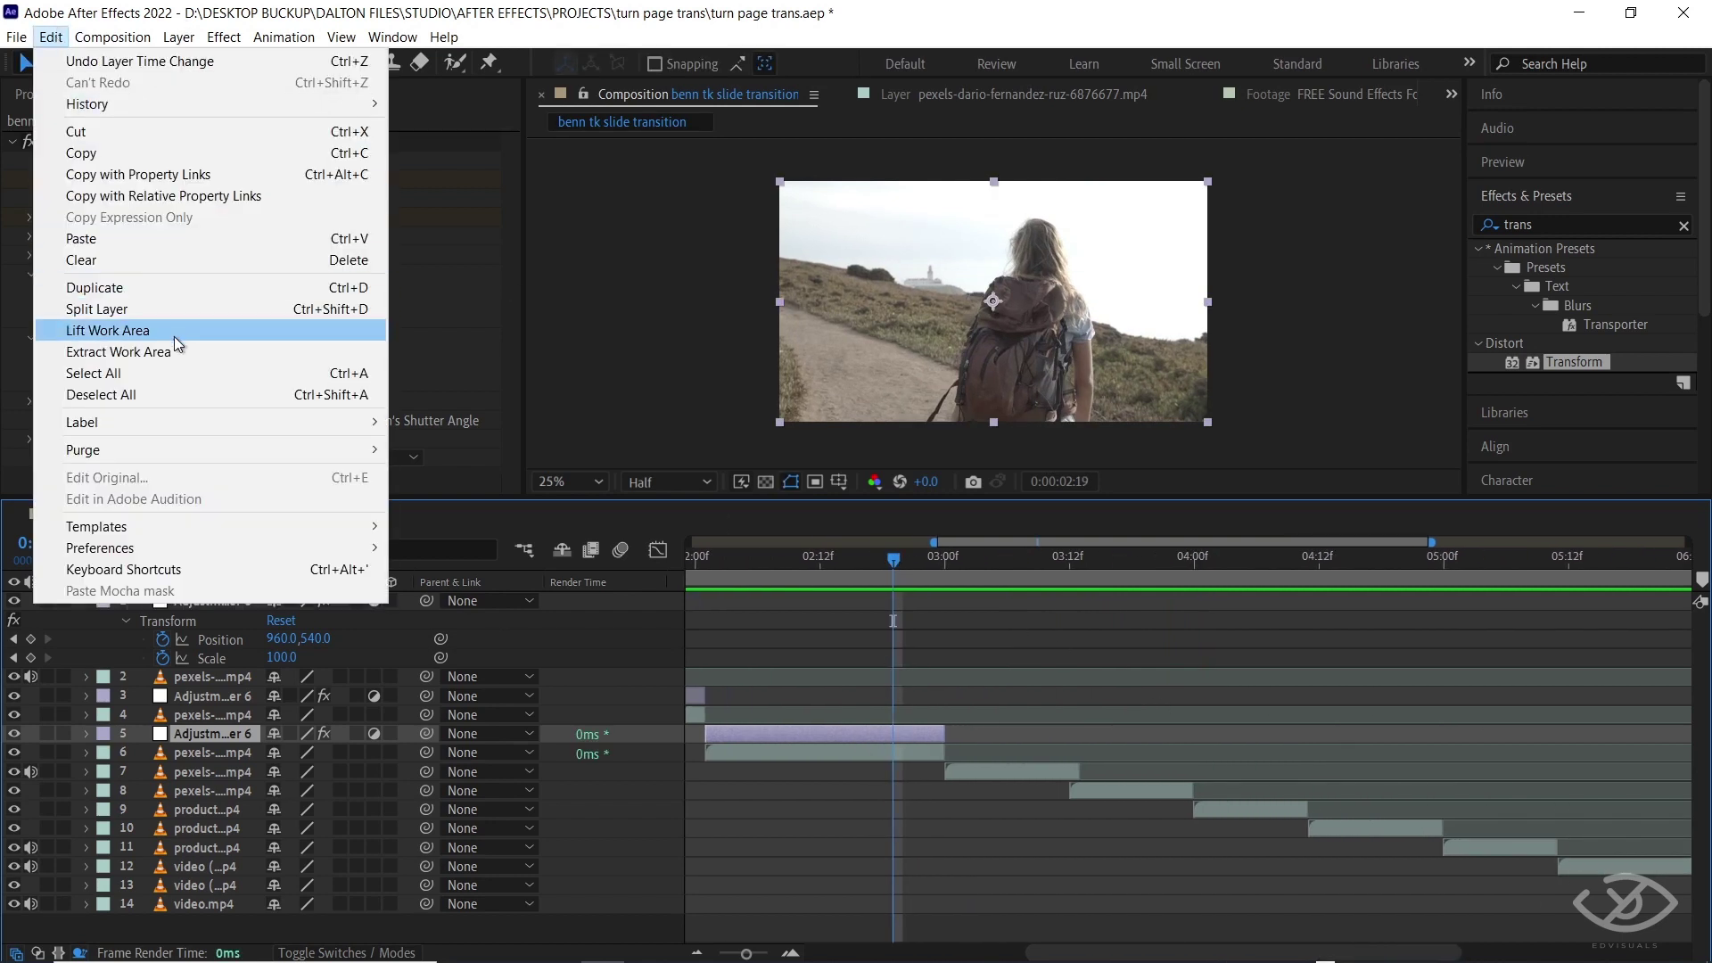
{"action": "left_click", "coordinate": [98, 287]}
{"action": "key", "text": "ctrl+bracketleft"}
{"action": "key", "text": "ctrl+bracketleft"}
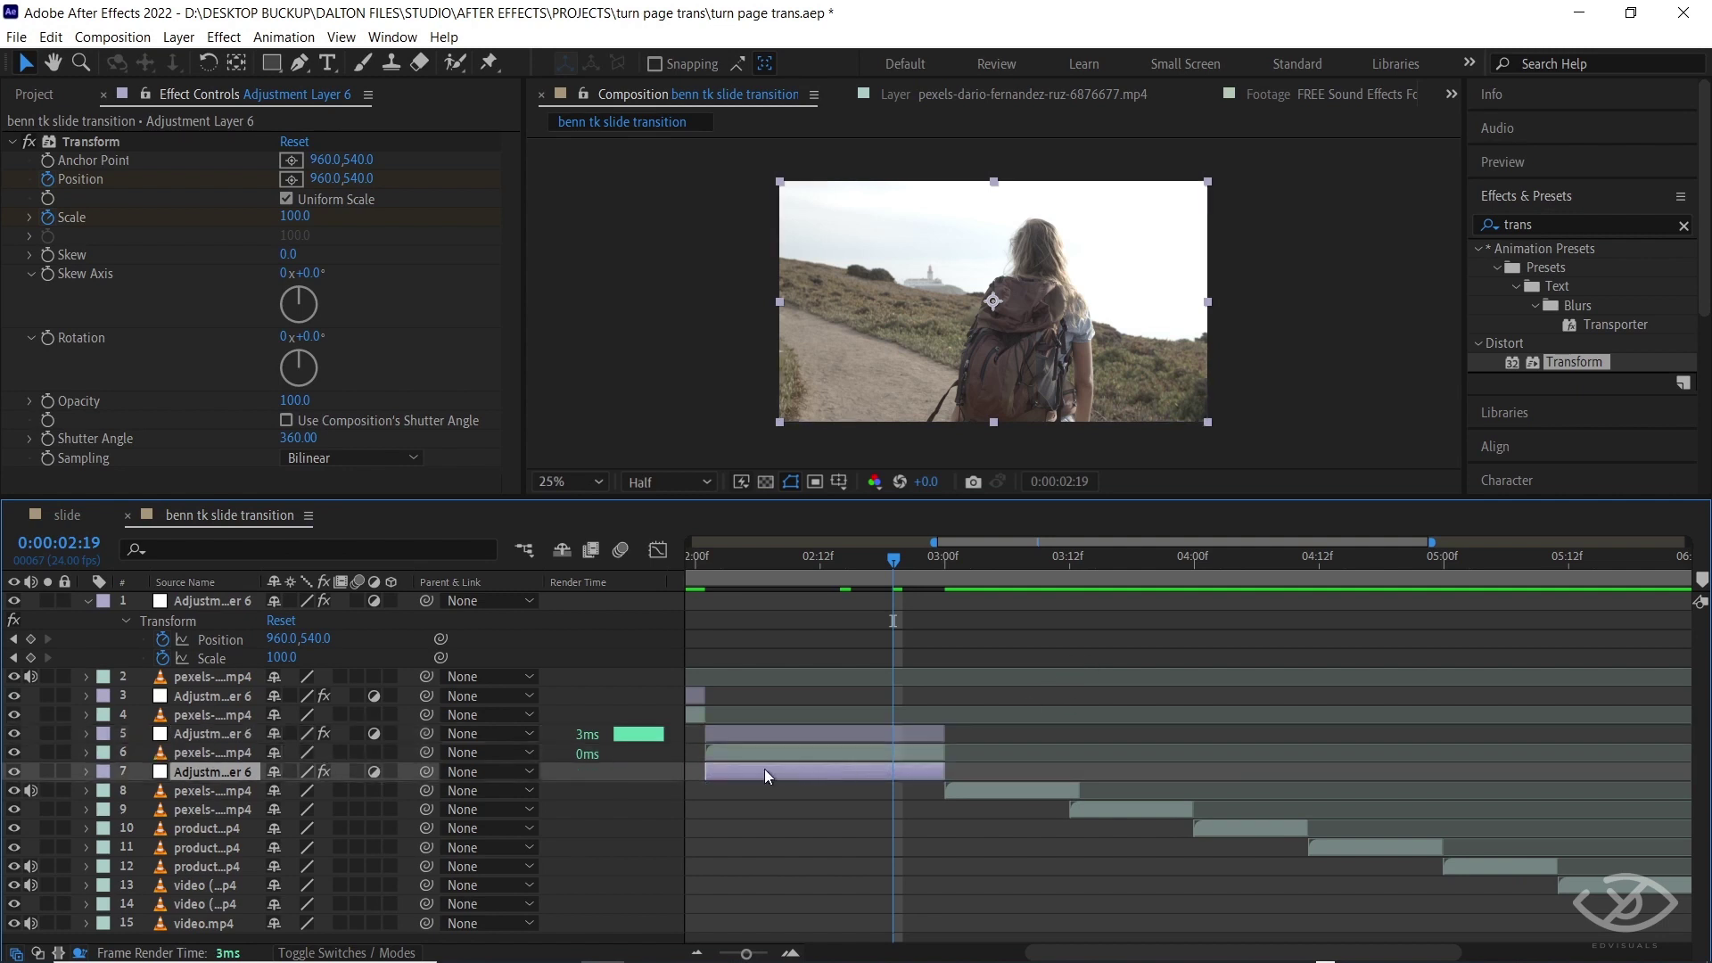
{"action": "left_click_drag", "start_coordinate": [763, 769], "coordinate": [1005, 768]}
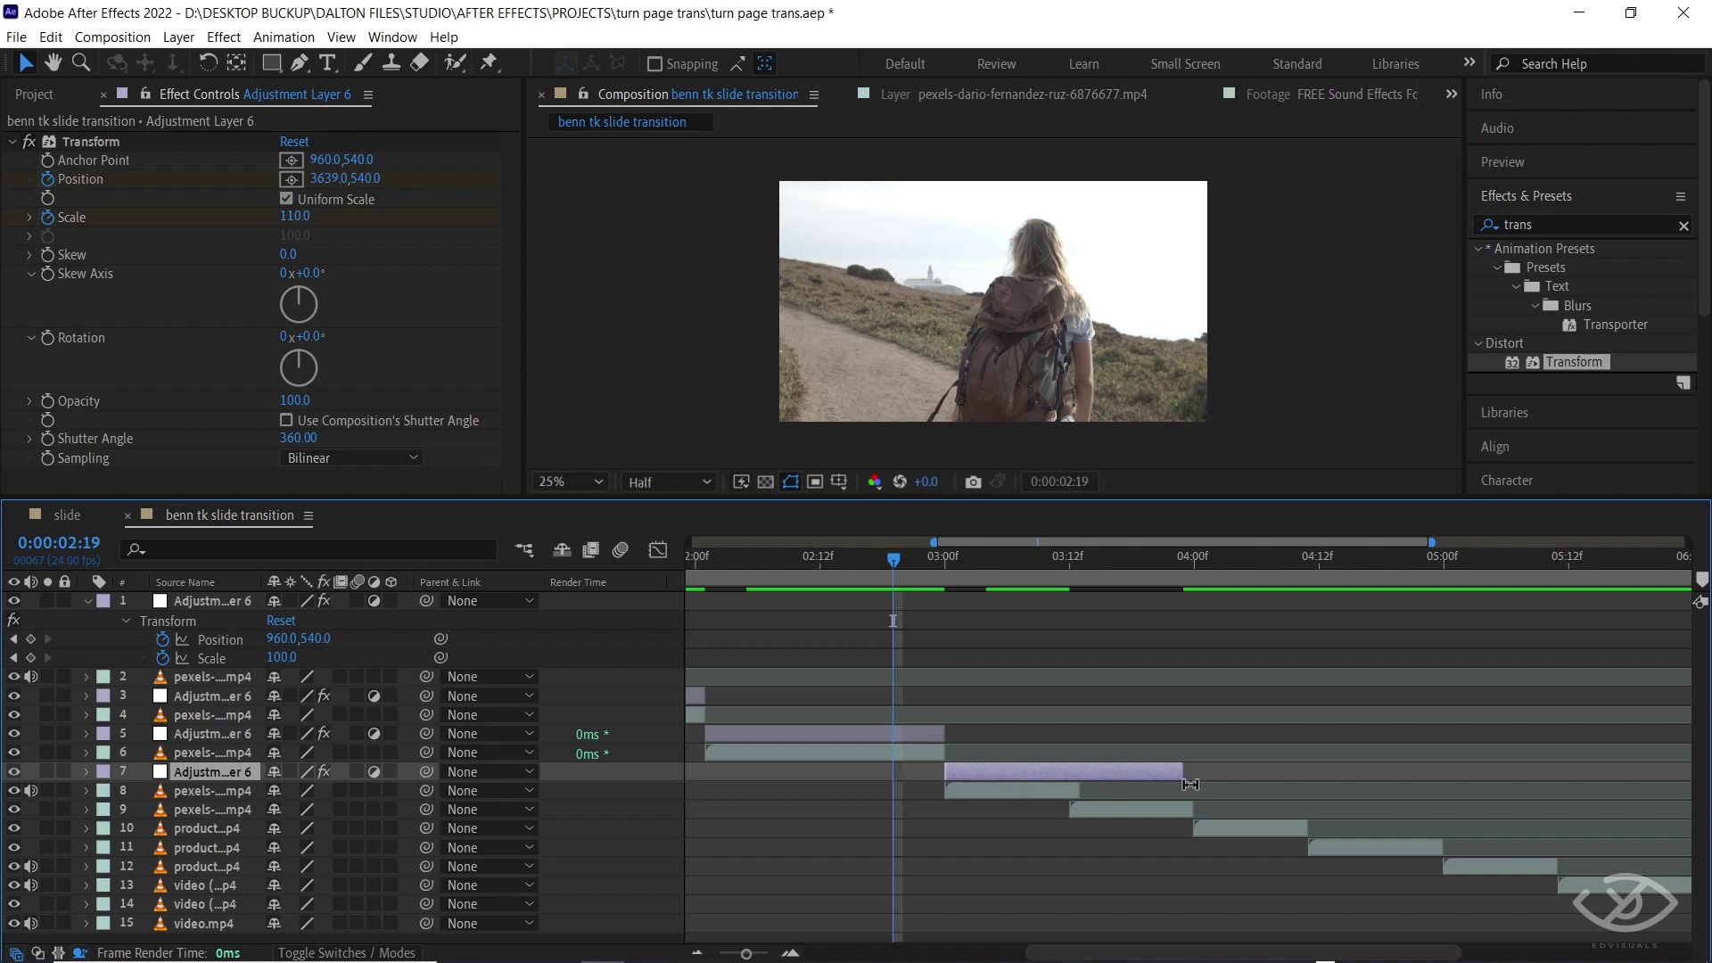
{"action": "key", "text": "u"}
{"action": "left_click_drag", "start_coordinate": [1189, 767], "coordinate": [1079, 789]}
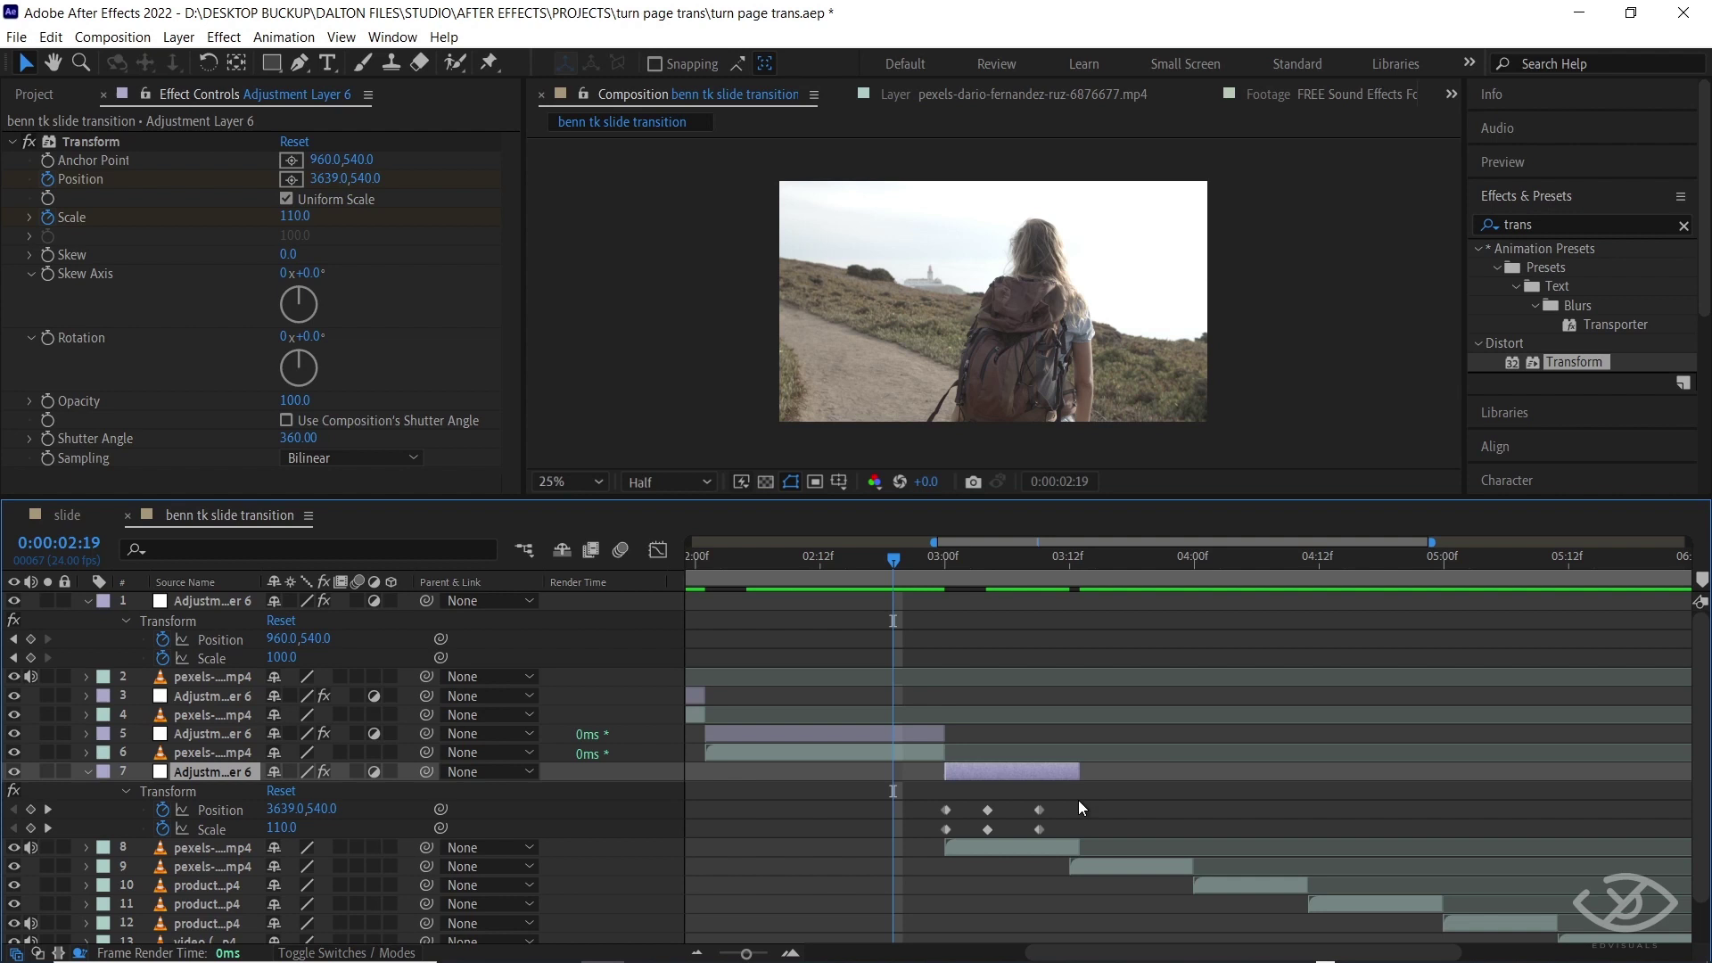
Trim the fifth clip's start to 0:00:03:13 and fit a duplicate of the fourth clip's adjustment layer directly above it
{"action": "left_click_drag", "start_coordinate": [1163, 866], "coordinate": [1185, 865]}
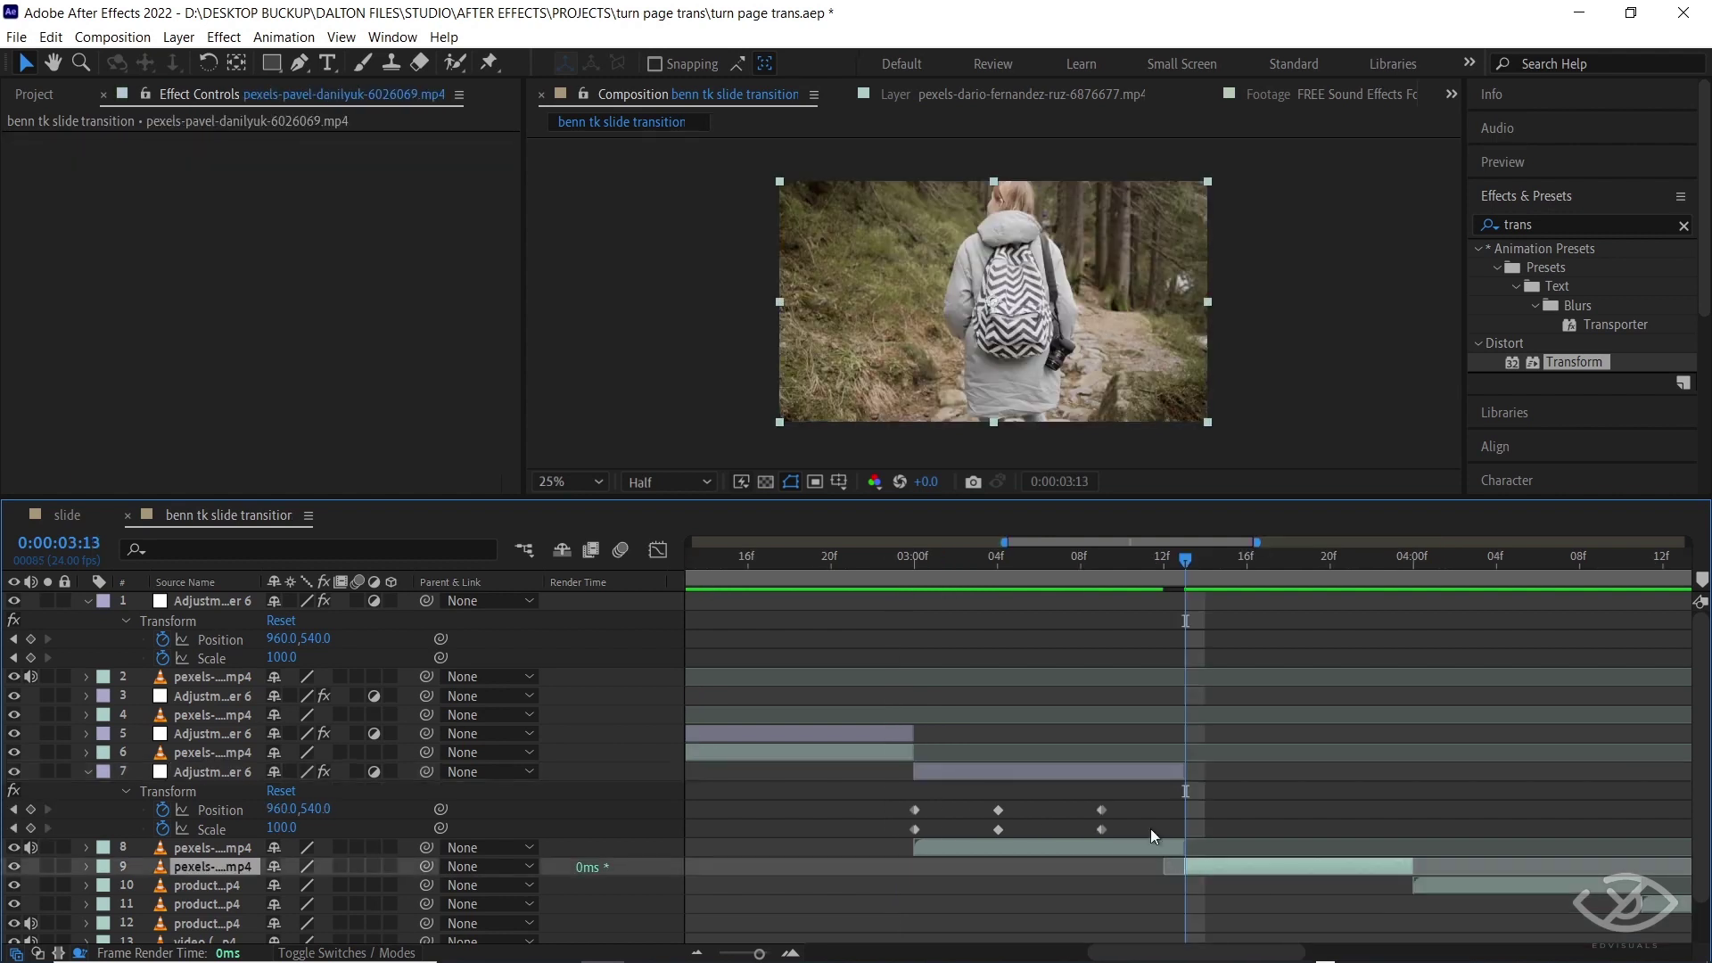
{"action": "left_click", "coordinate": [1104, 778]}
{"action": "left_click", "coordinate": [51, 37]}
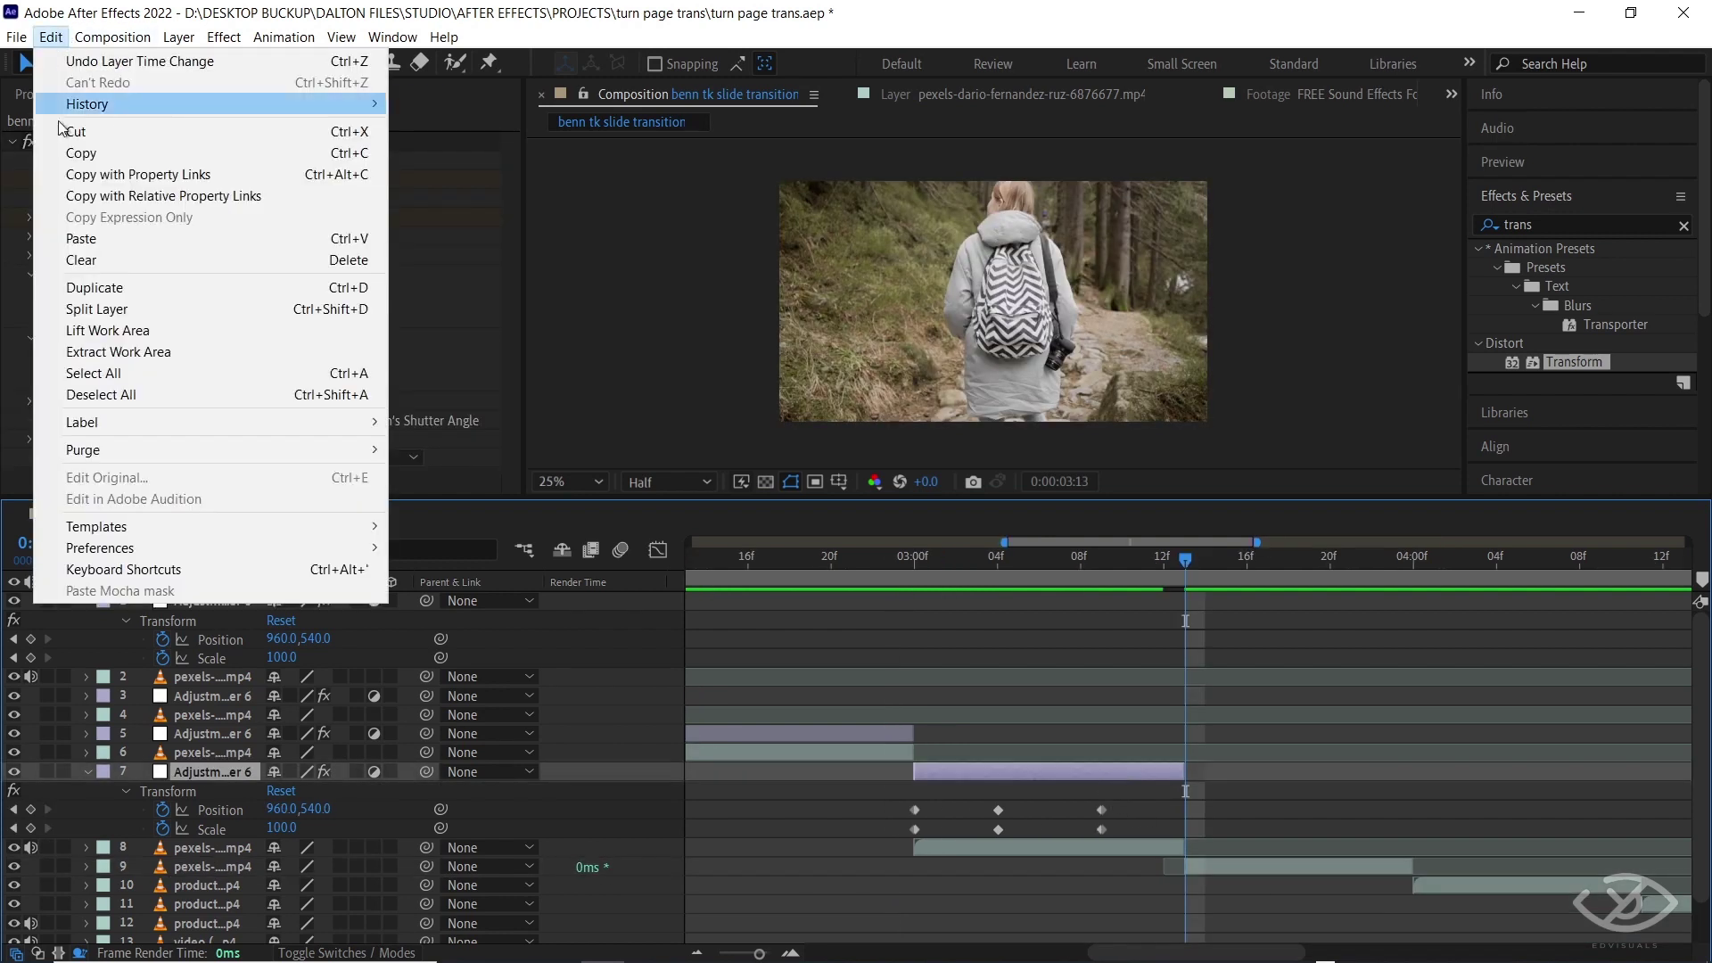
{"action": "left_click", "coordinate": [94, 287]}
{"action": "key", "text": "ctrl+bracketleft"}
{"action": "key", "text": "ctrl+bracketleft"}
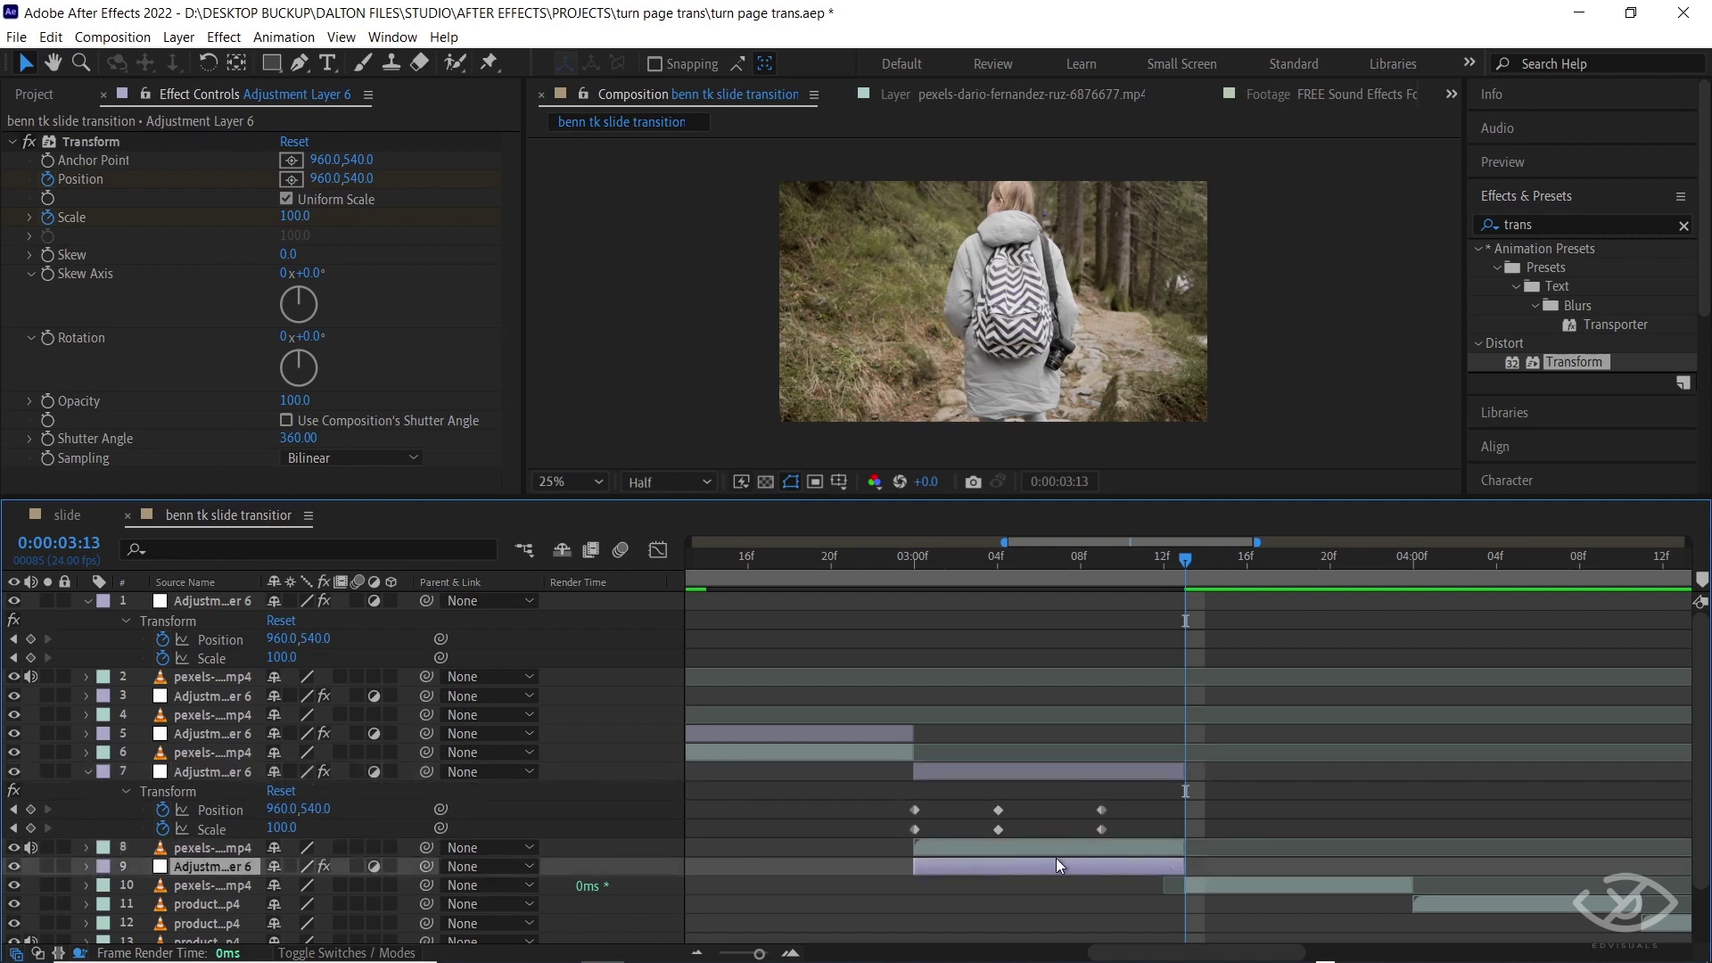
{"action": "left_click_drag", "start_coordinate": [1056, 858], "coordinate": [1330, 870]}
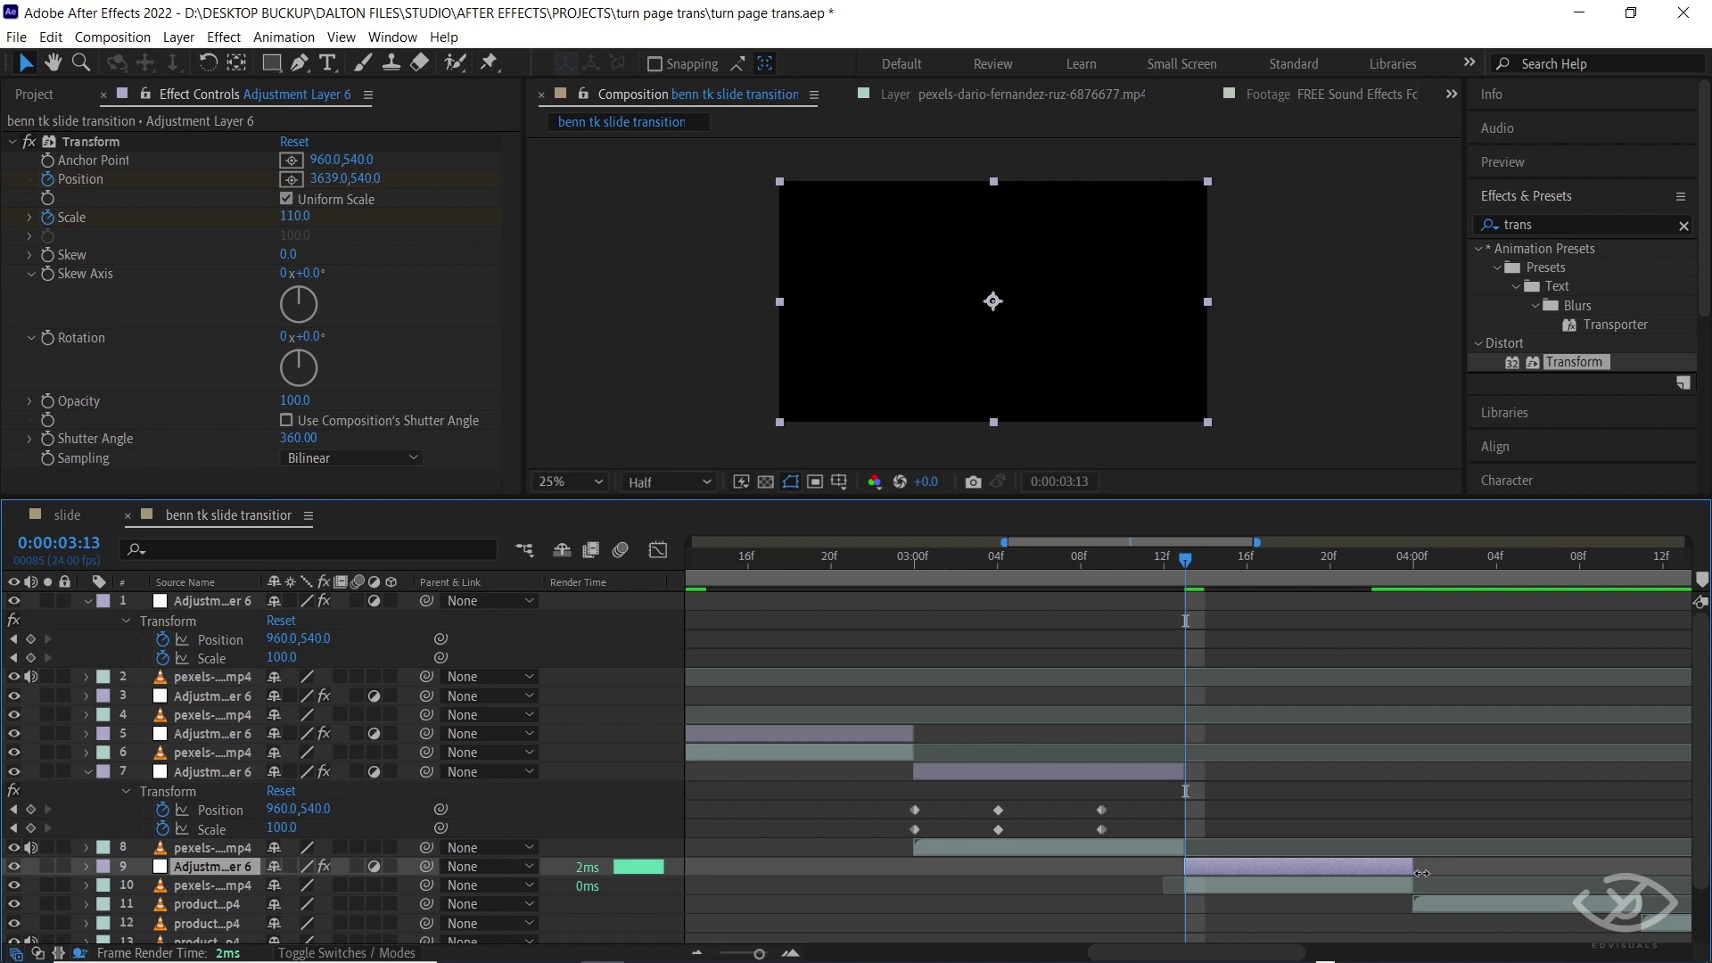
{"action": "key", "text": "u"}
Duplicate the fifth clip's adjustment layer and place the copy directly above the sixth clip, starting at 0:00:04:00, with its keyframes shown
{"action": "left_click_drag", "start_coordinate": [1460, 868], "coordinate": [1190, 613]}
{"action": "key", "text": "minus"}
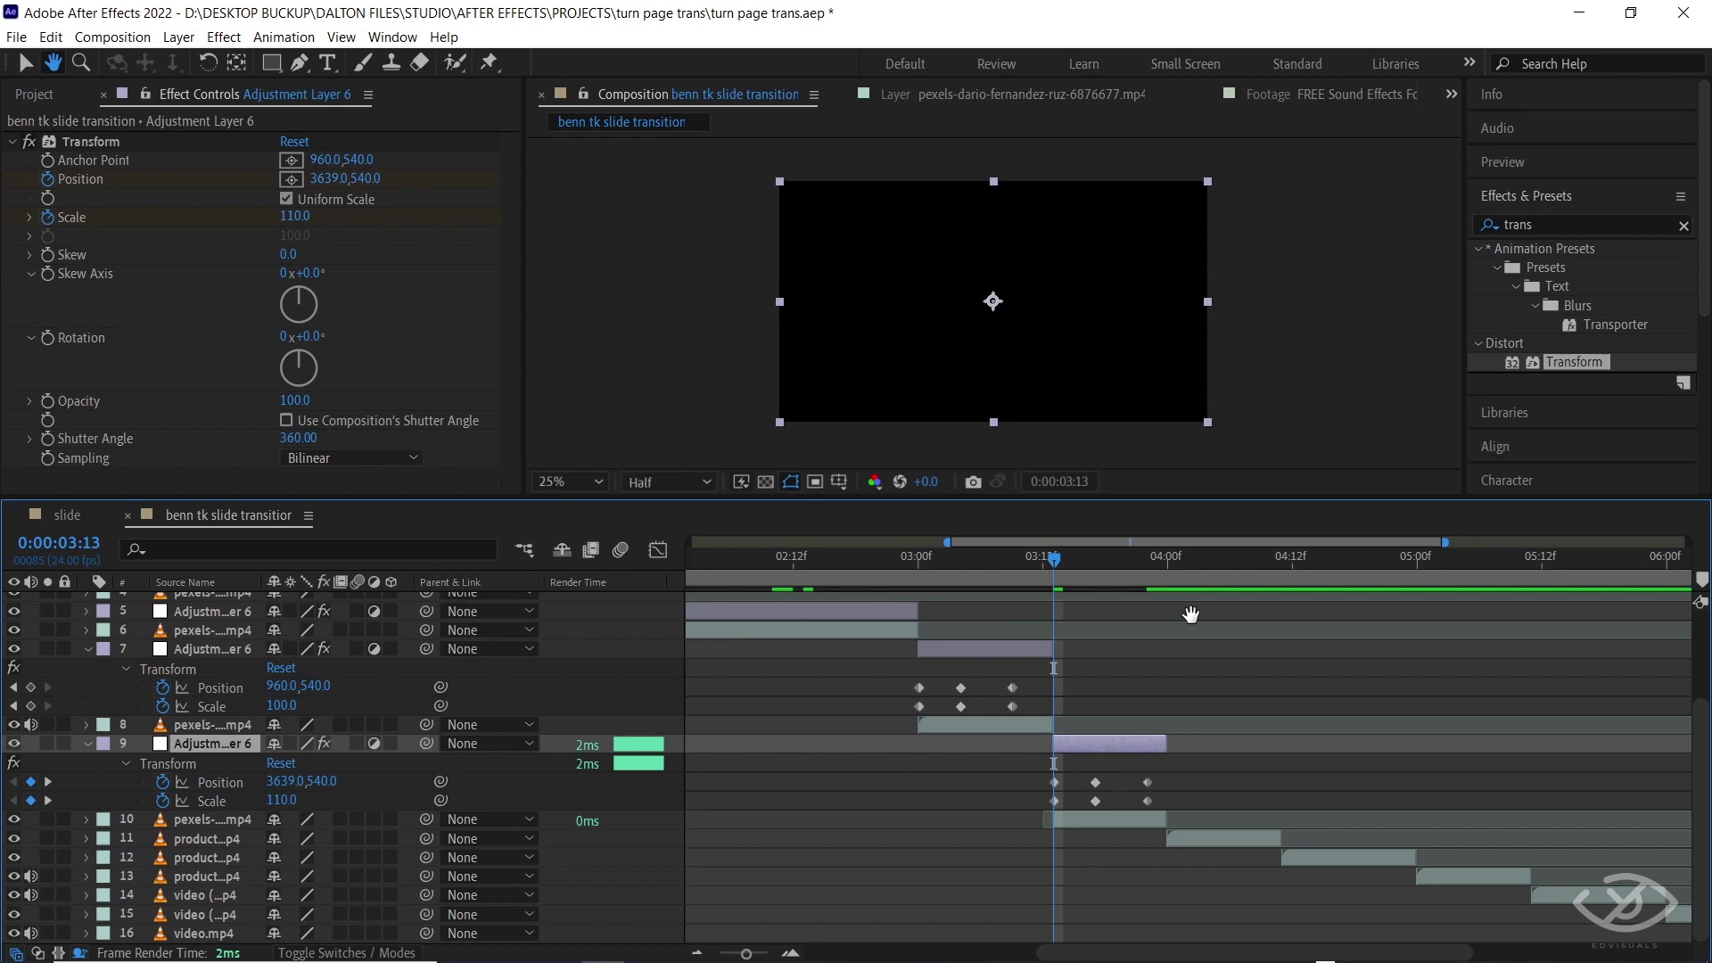
{"action": "key", "text": "v"}
{"action": "key", "text": "equal"}
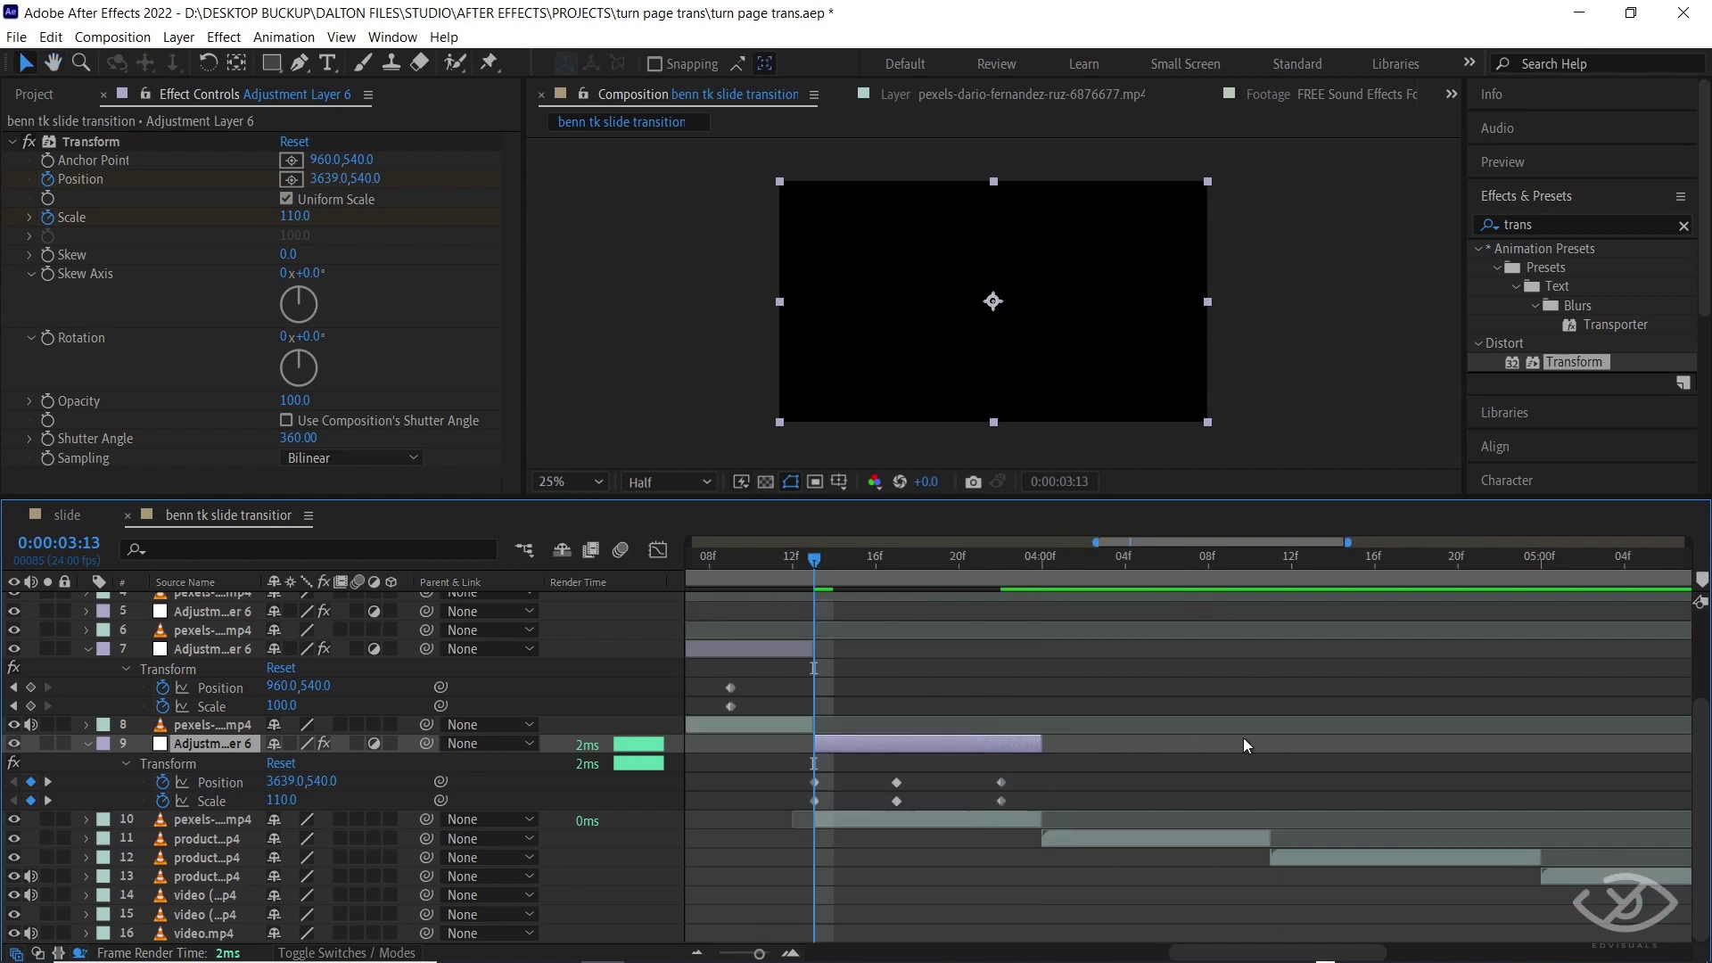
{"action": "left_click_drag", "start_coordinate": [819, 568], "coordinate": [1044, 569]}
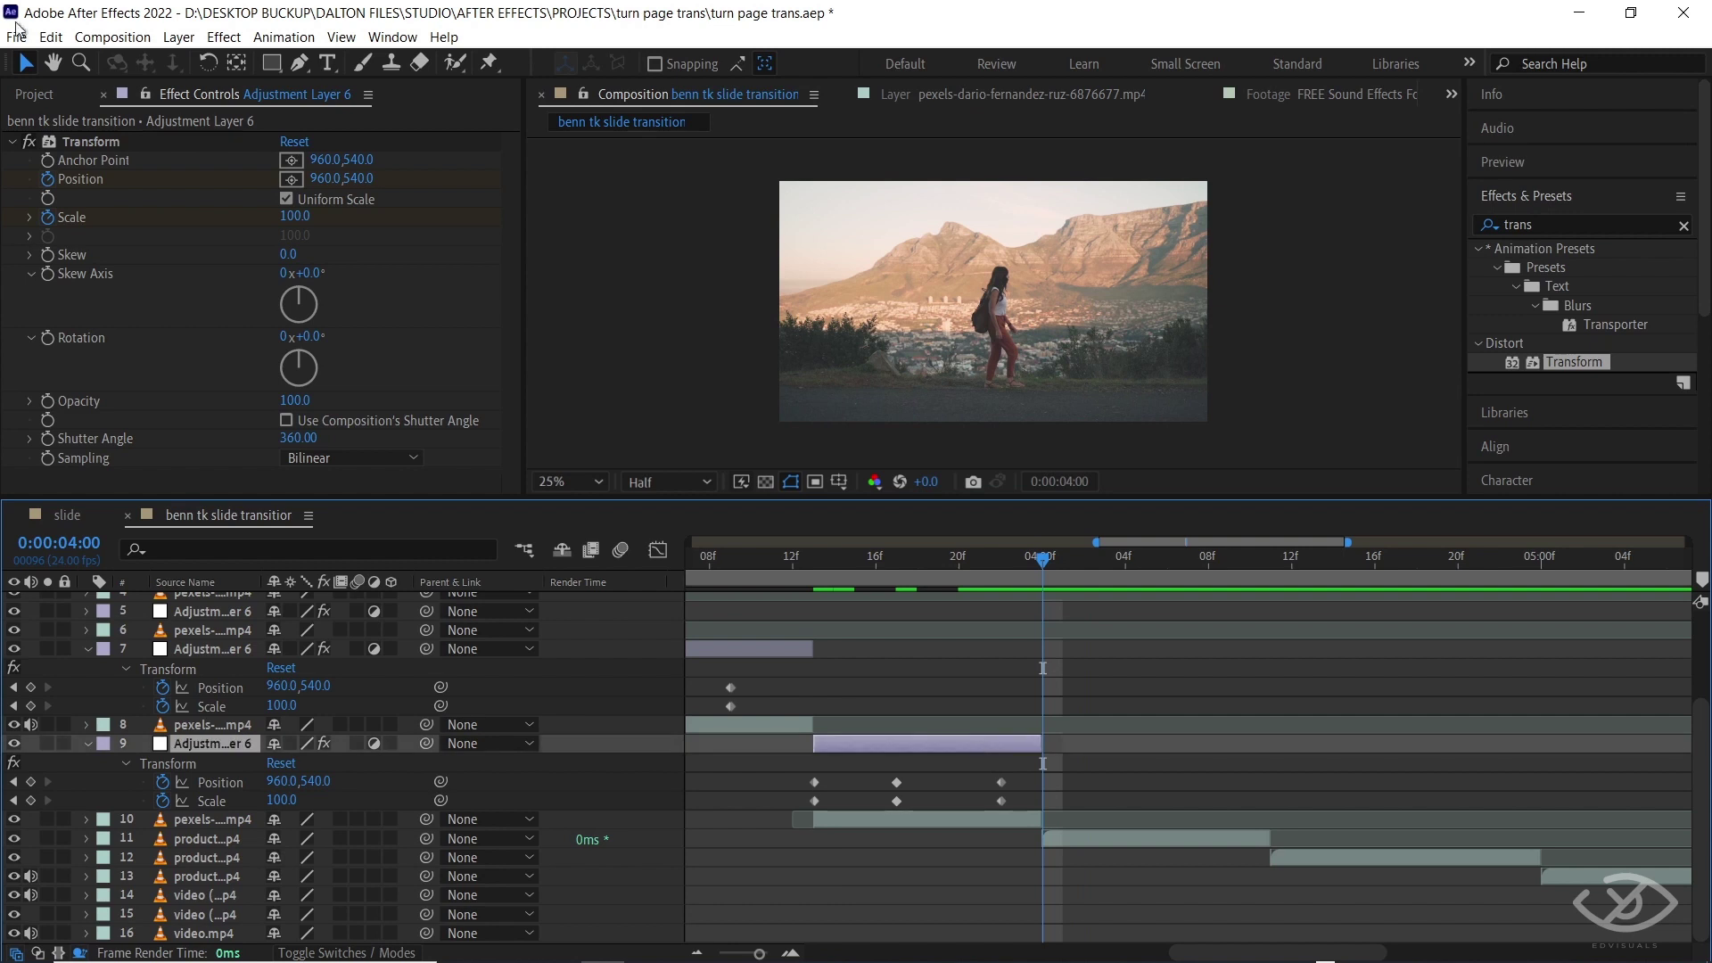
{"action": "left_click", "coordinate": [50, 38]}
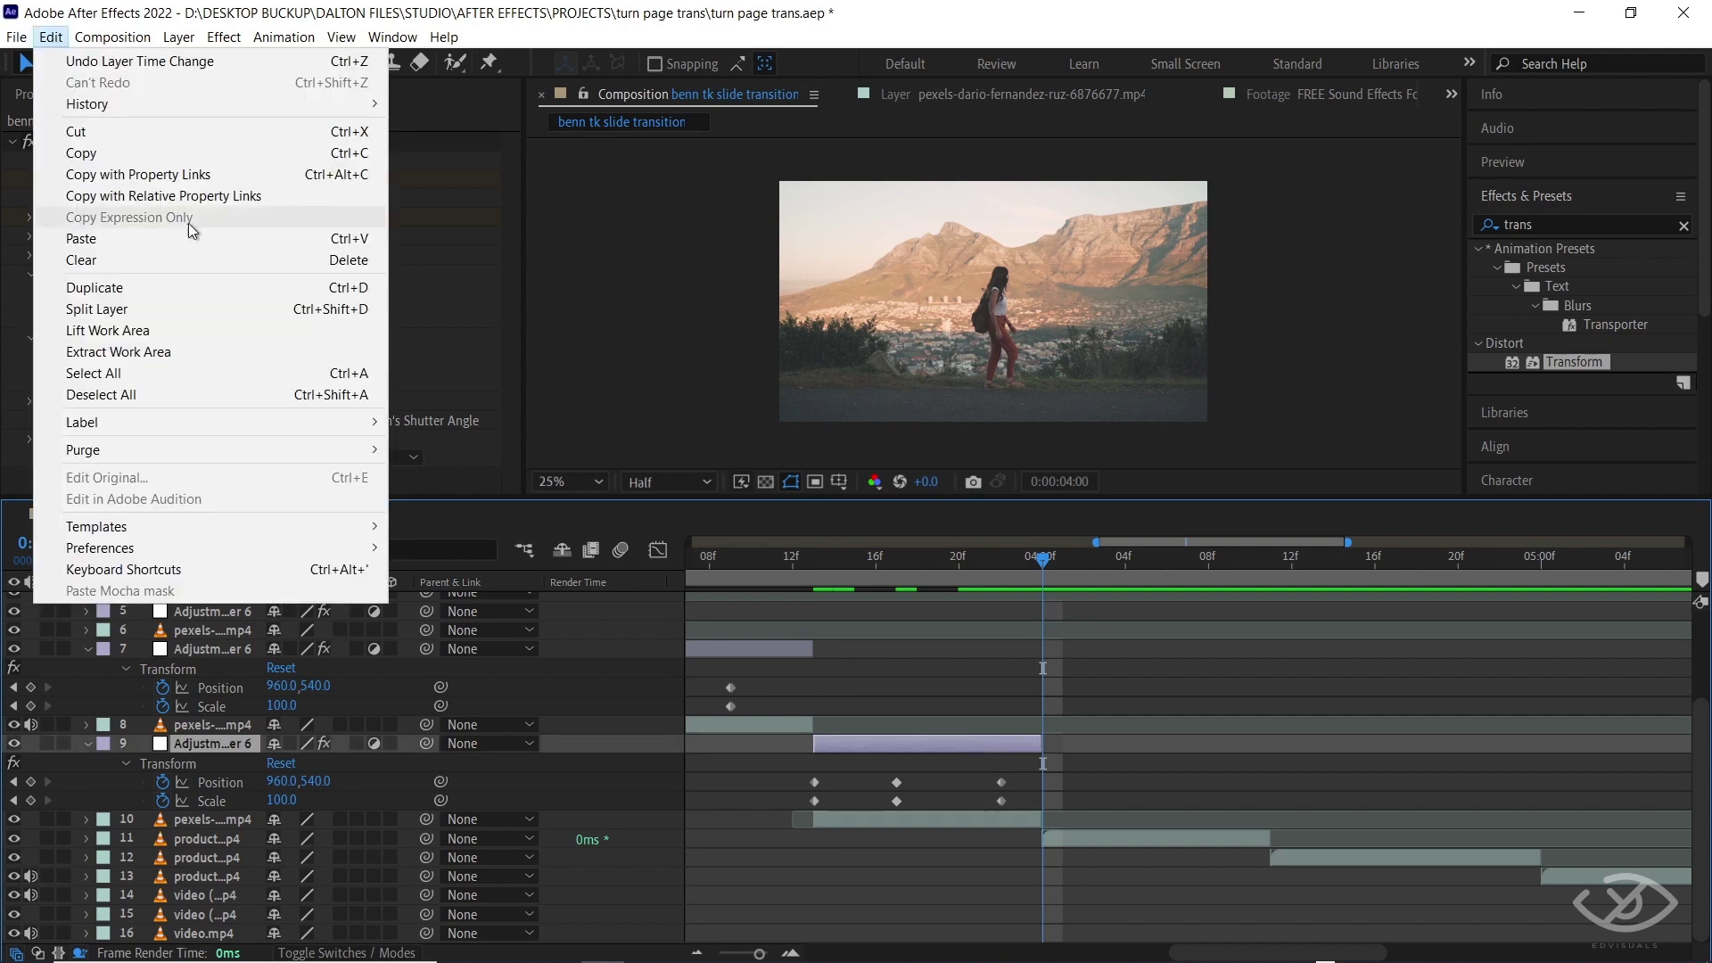
{"action": "left_click", "coordinate": [161, 284]}
{"action": "key", "text": "ctrl+bracketright"}
{"action": "key", "text": "ctrl+bracketright"}
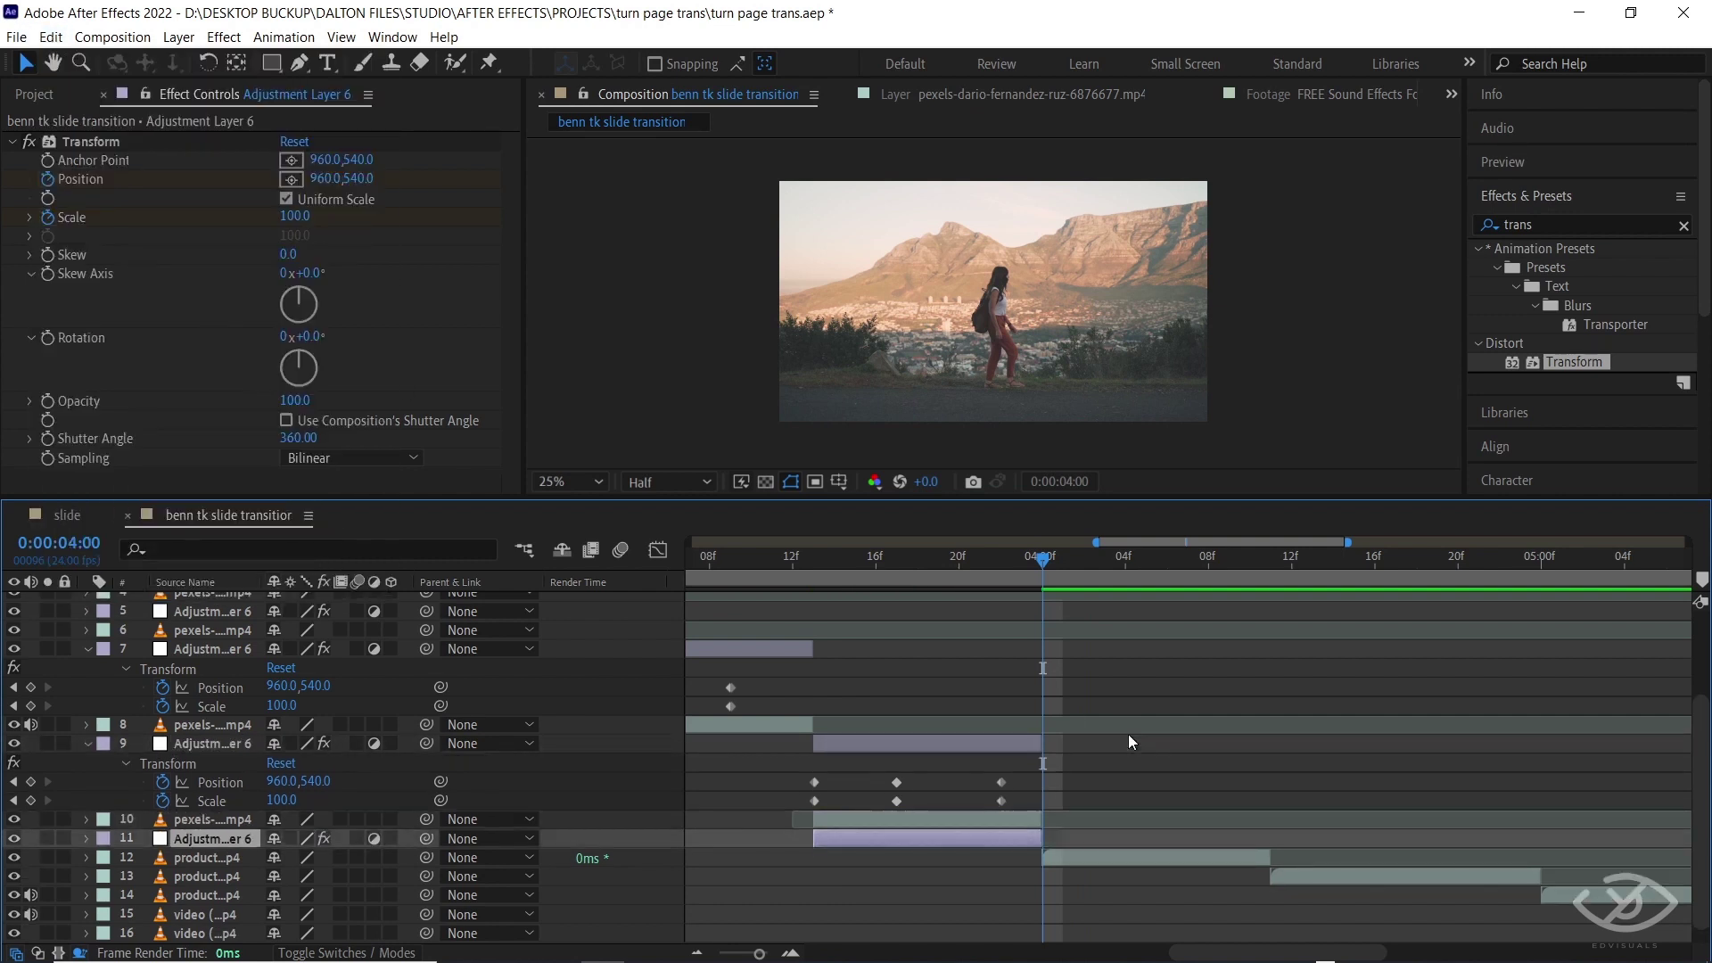
{"action": "left_click_drag", "start_coordinate": [939, 843], "coordinate": [1149, 841]}
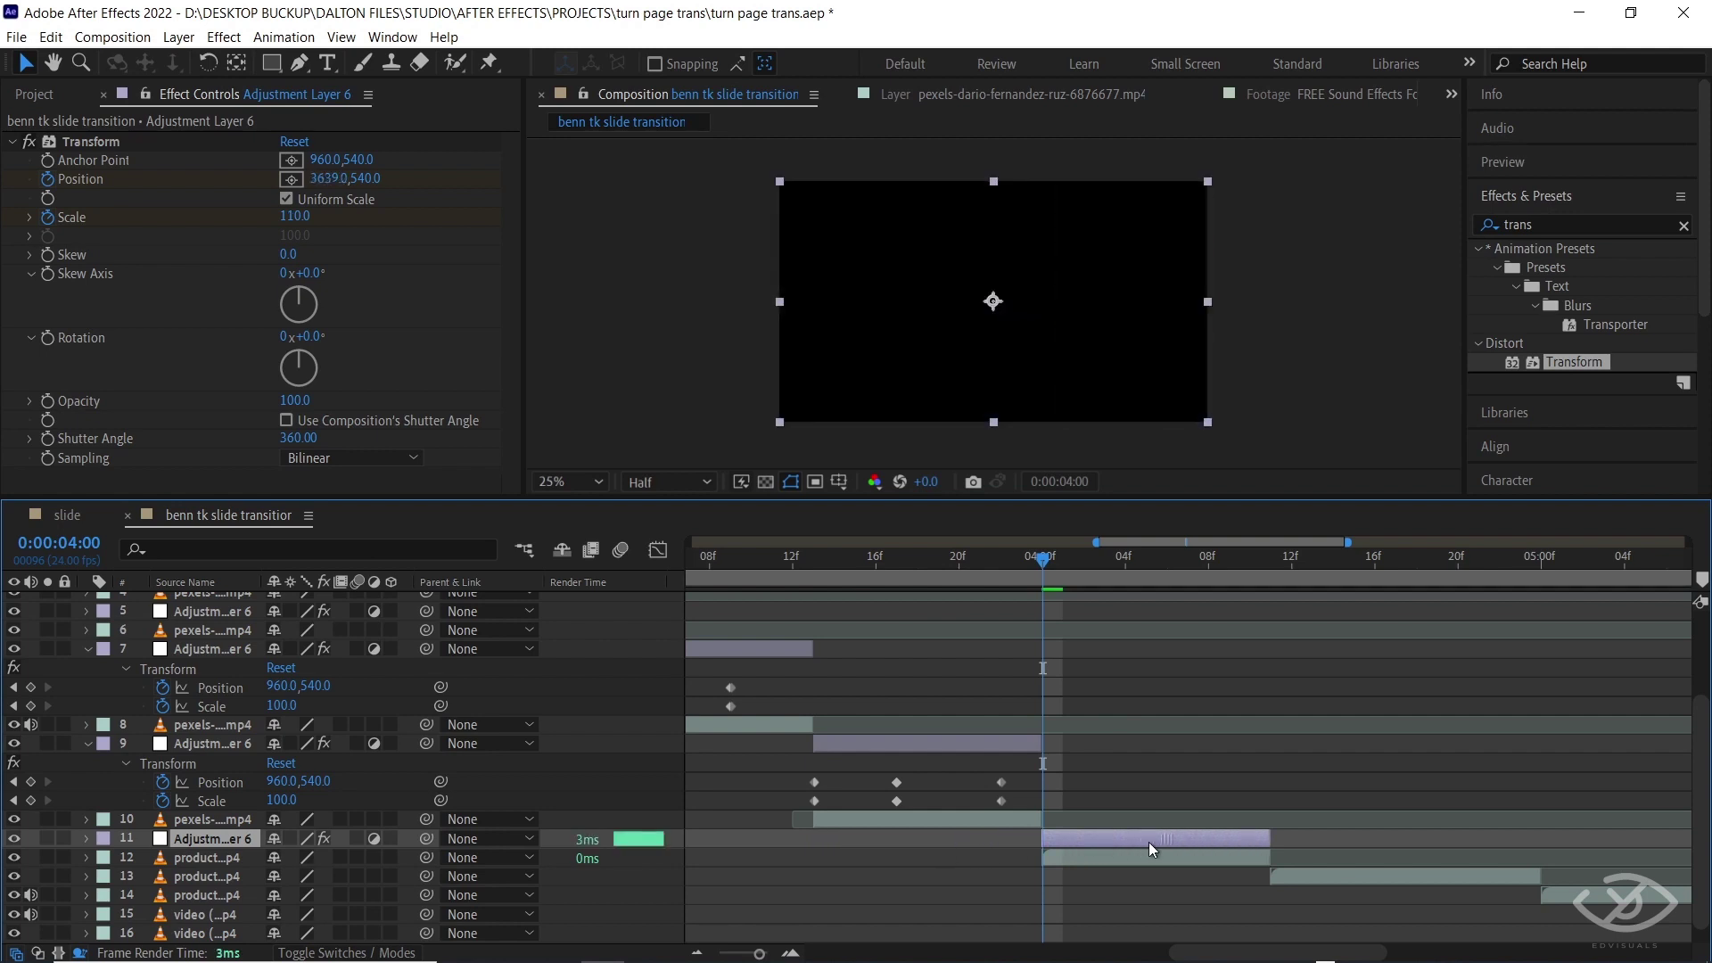
{"action": "key", "text": "u"}
Trim the ends of the sixth clip and its adjustment layer together at 0:00:04:04, on the second keyframe
{"action": "left_click_drag", "start_coordinate": [1320, 814], "coordinate": [1238, 696]}
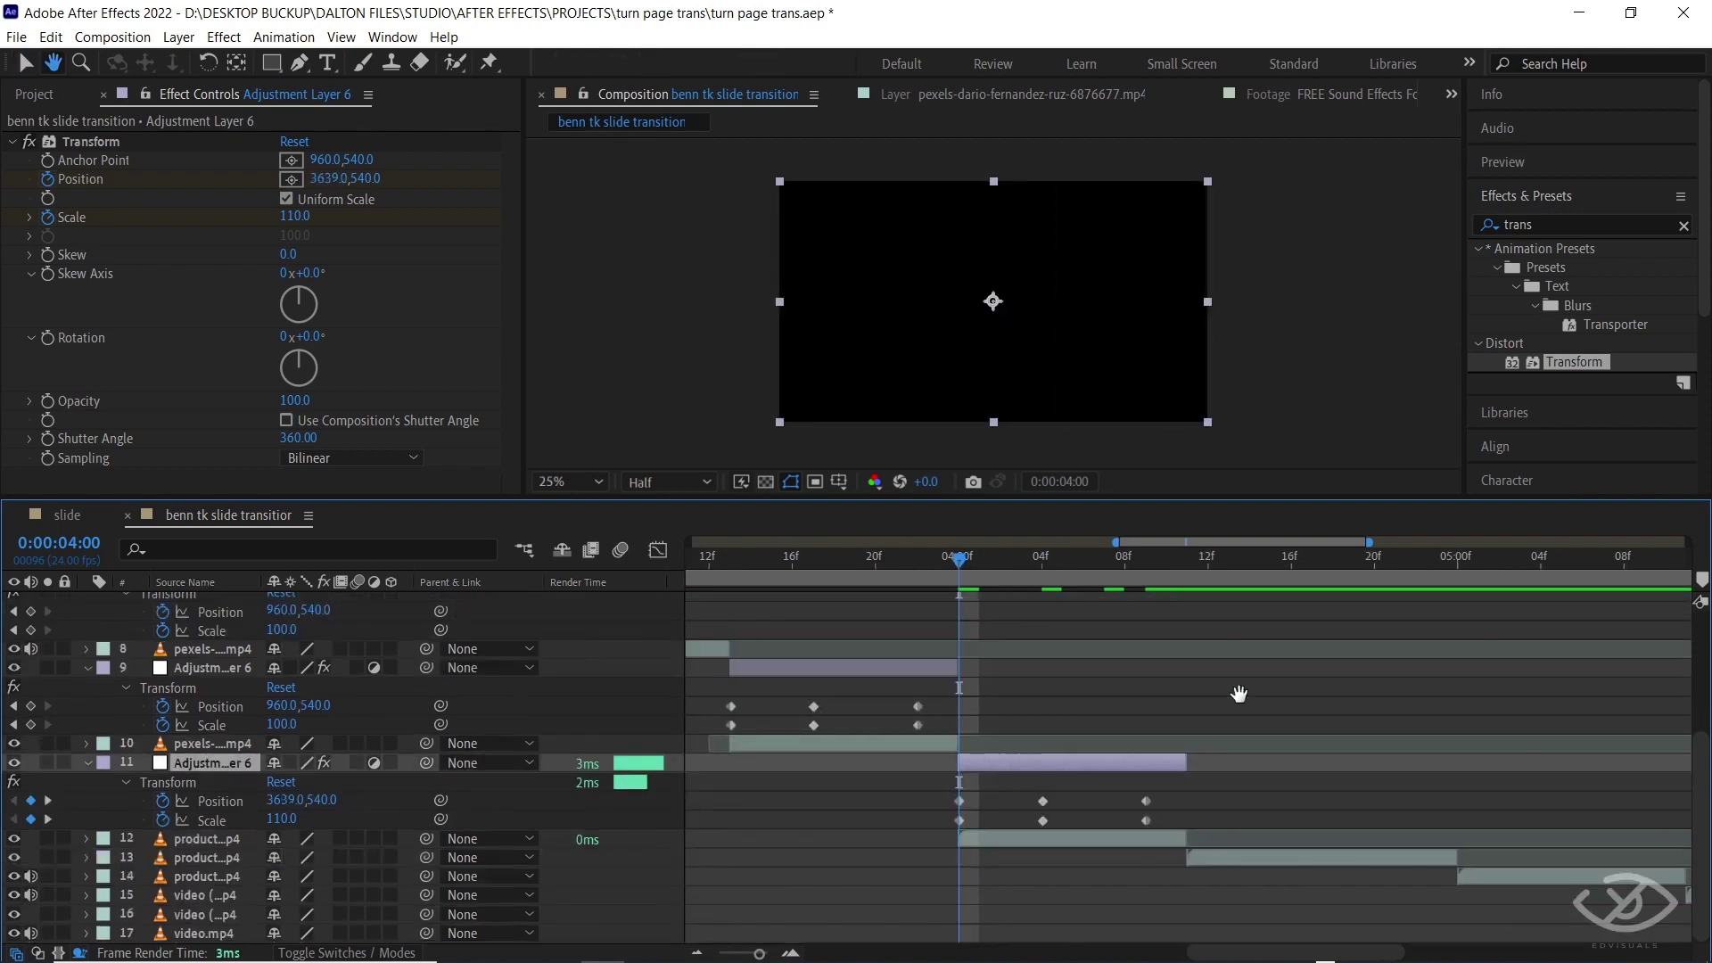
{"action": "left_click_drag", "start_coordinate": [957, 559], "coordinate": [1036, 574]}
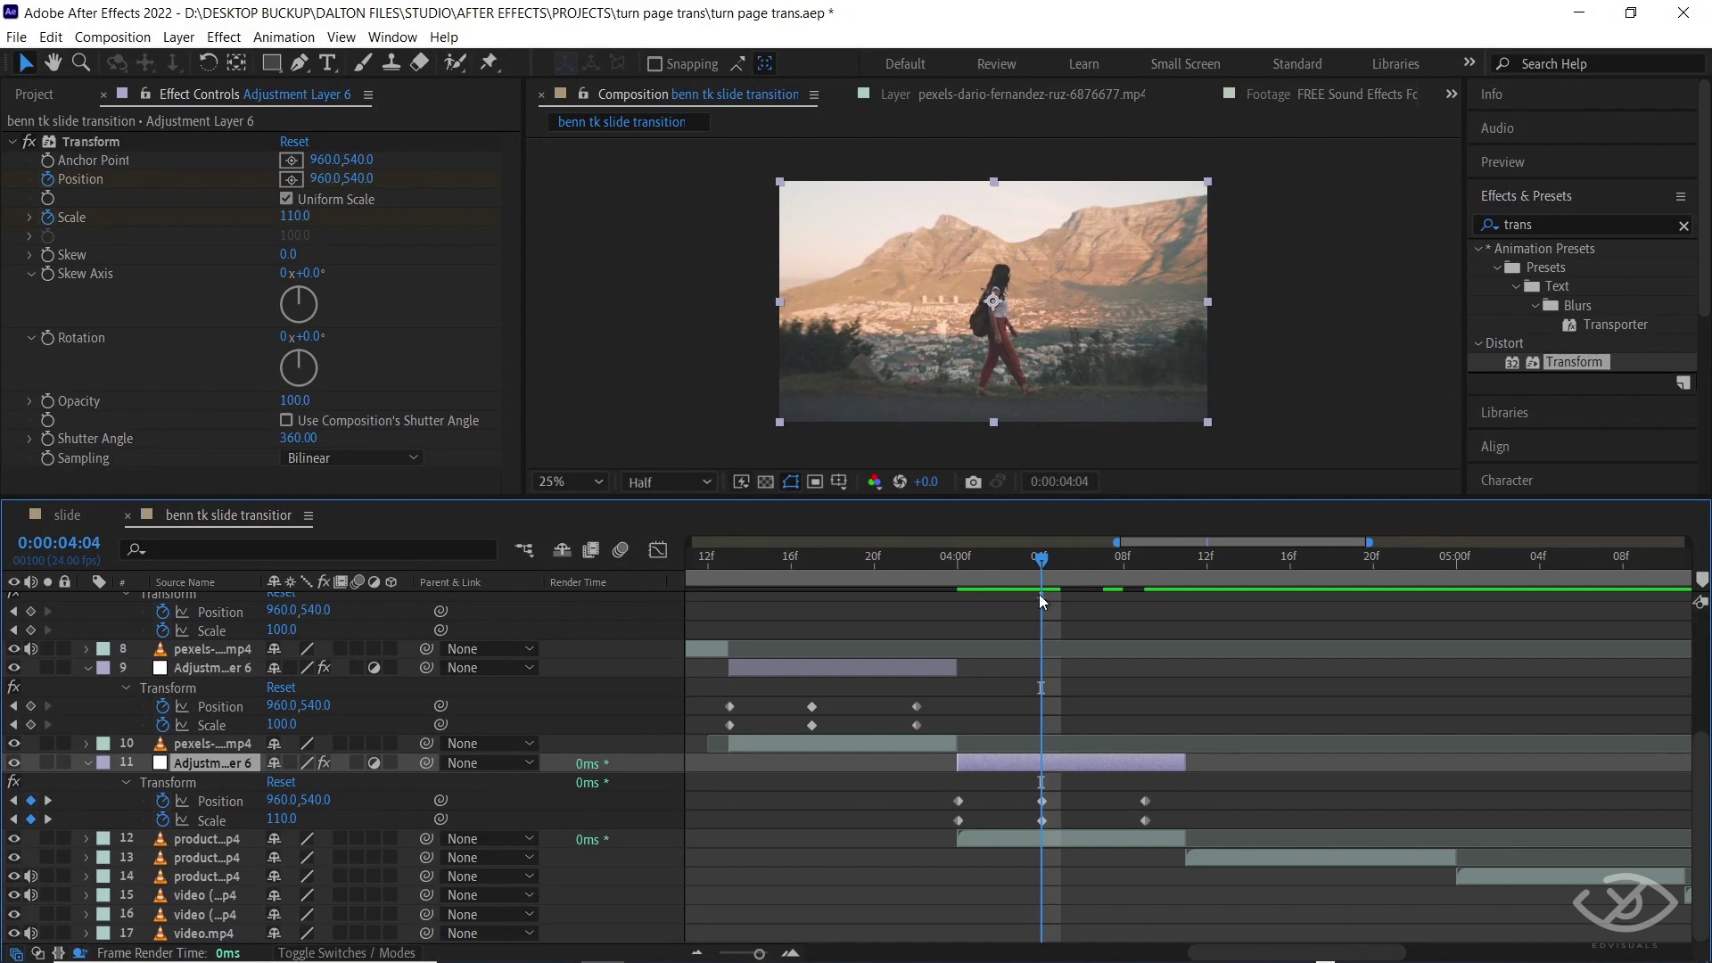
{"action": "mouse_move", "coordinate": [1039, 563]}
{"action": "left_mouse_down"}
{"action": "mouse_move", "coordinate": [955, 562]}
{"action": "mouse_move", "coordinate": [1042, 560]}
{"action": "left_mouse_up"}
{"action": "left_click", "coordinate": [1142, 837]}
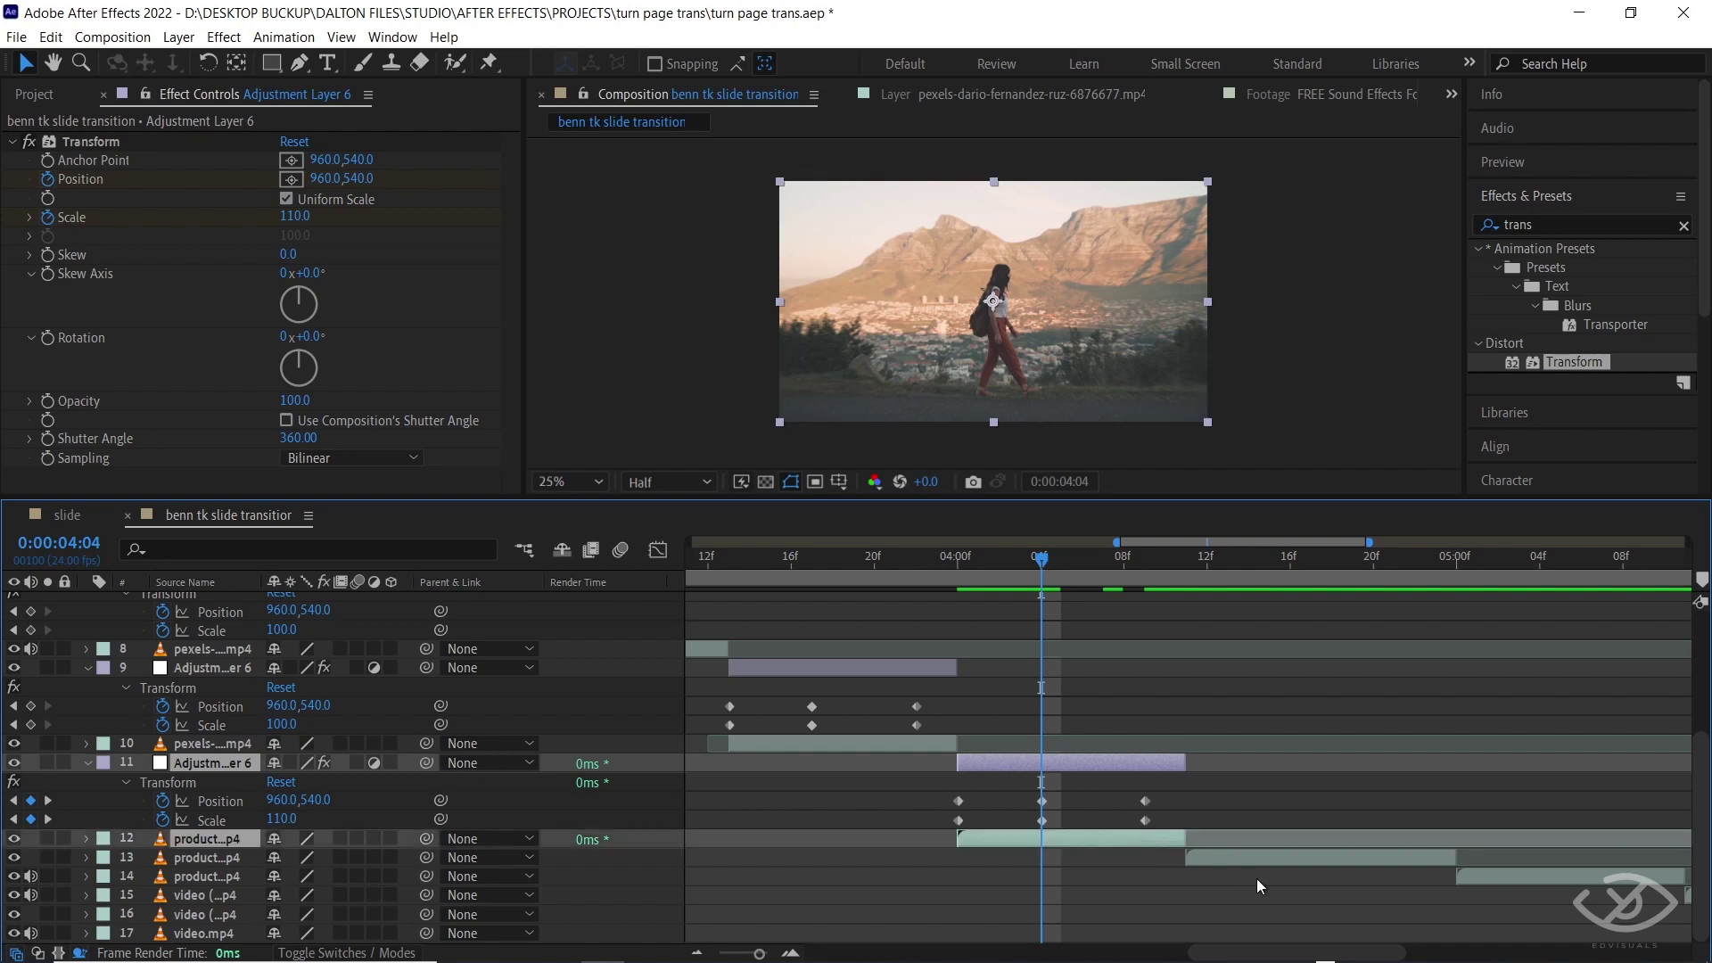
{"action": "key", "text": "alt+bracketright"}
{"action": "left_click", "coordinate": [1100, 781]}
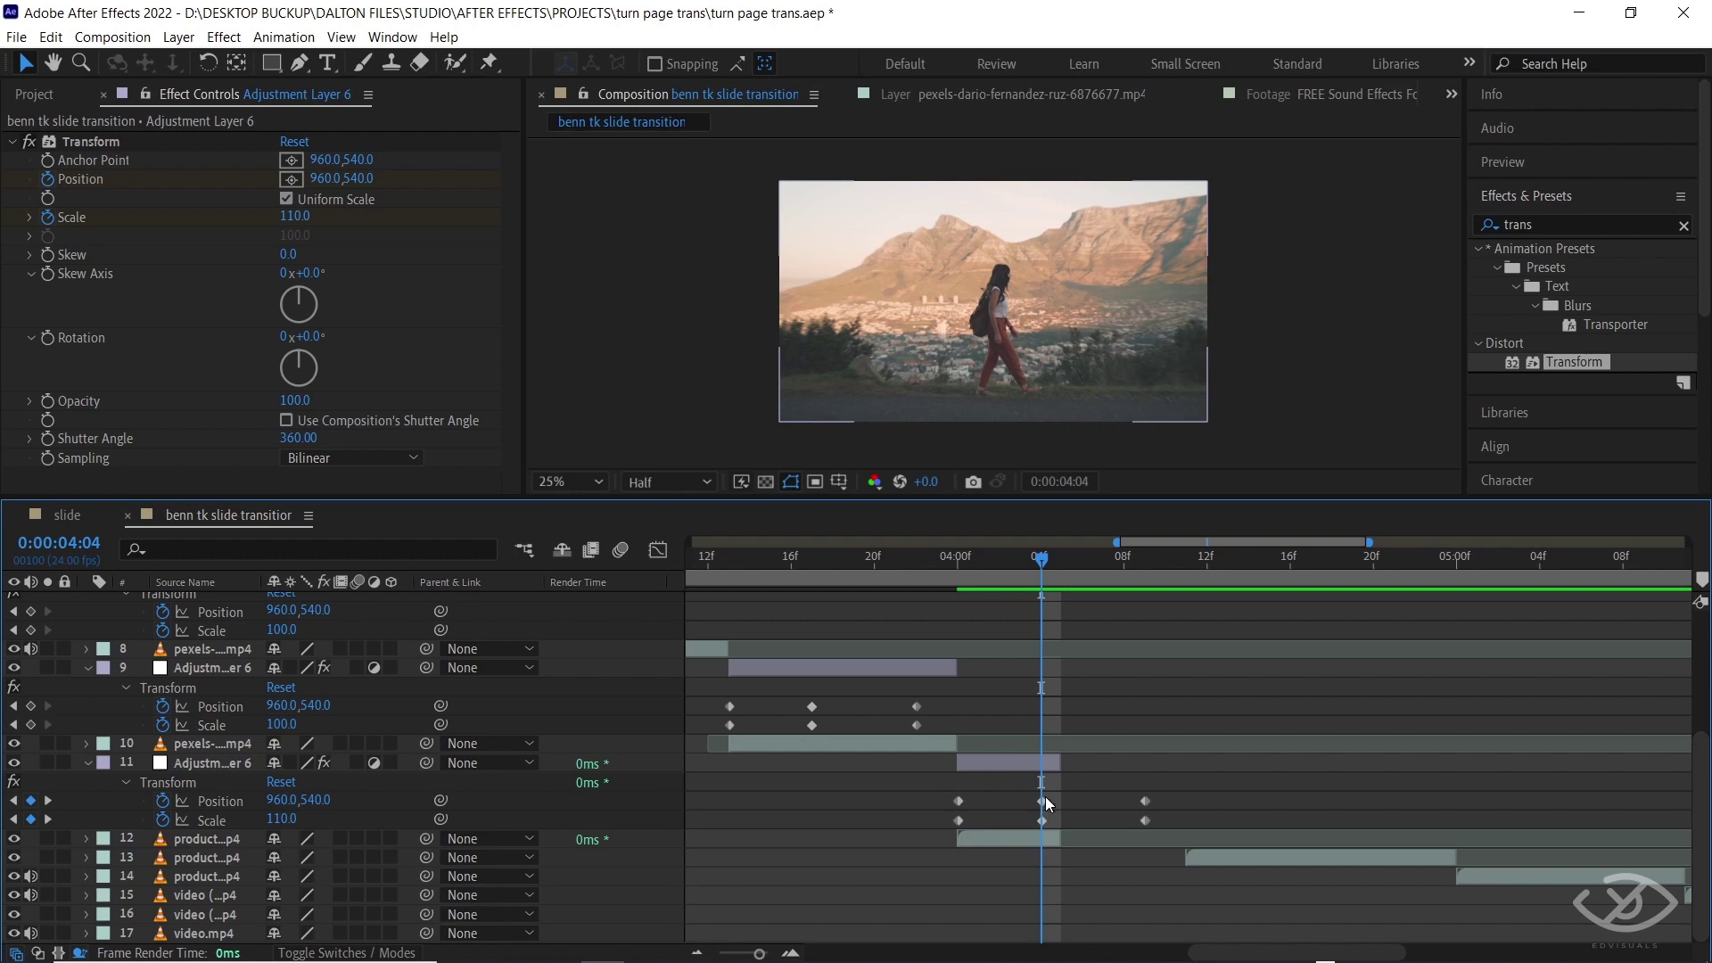
Move the seventh clip to follow the sixth, with a duplicate of the sixth clip's adjustment layer directly above it at the same start
{"action": "left_click", "coordinate": [1029, 768]}
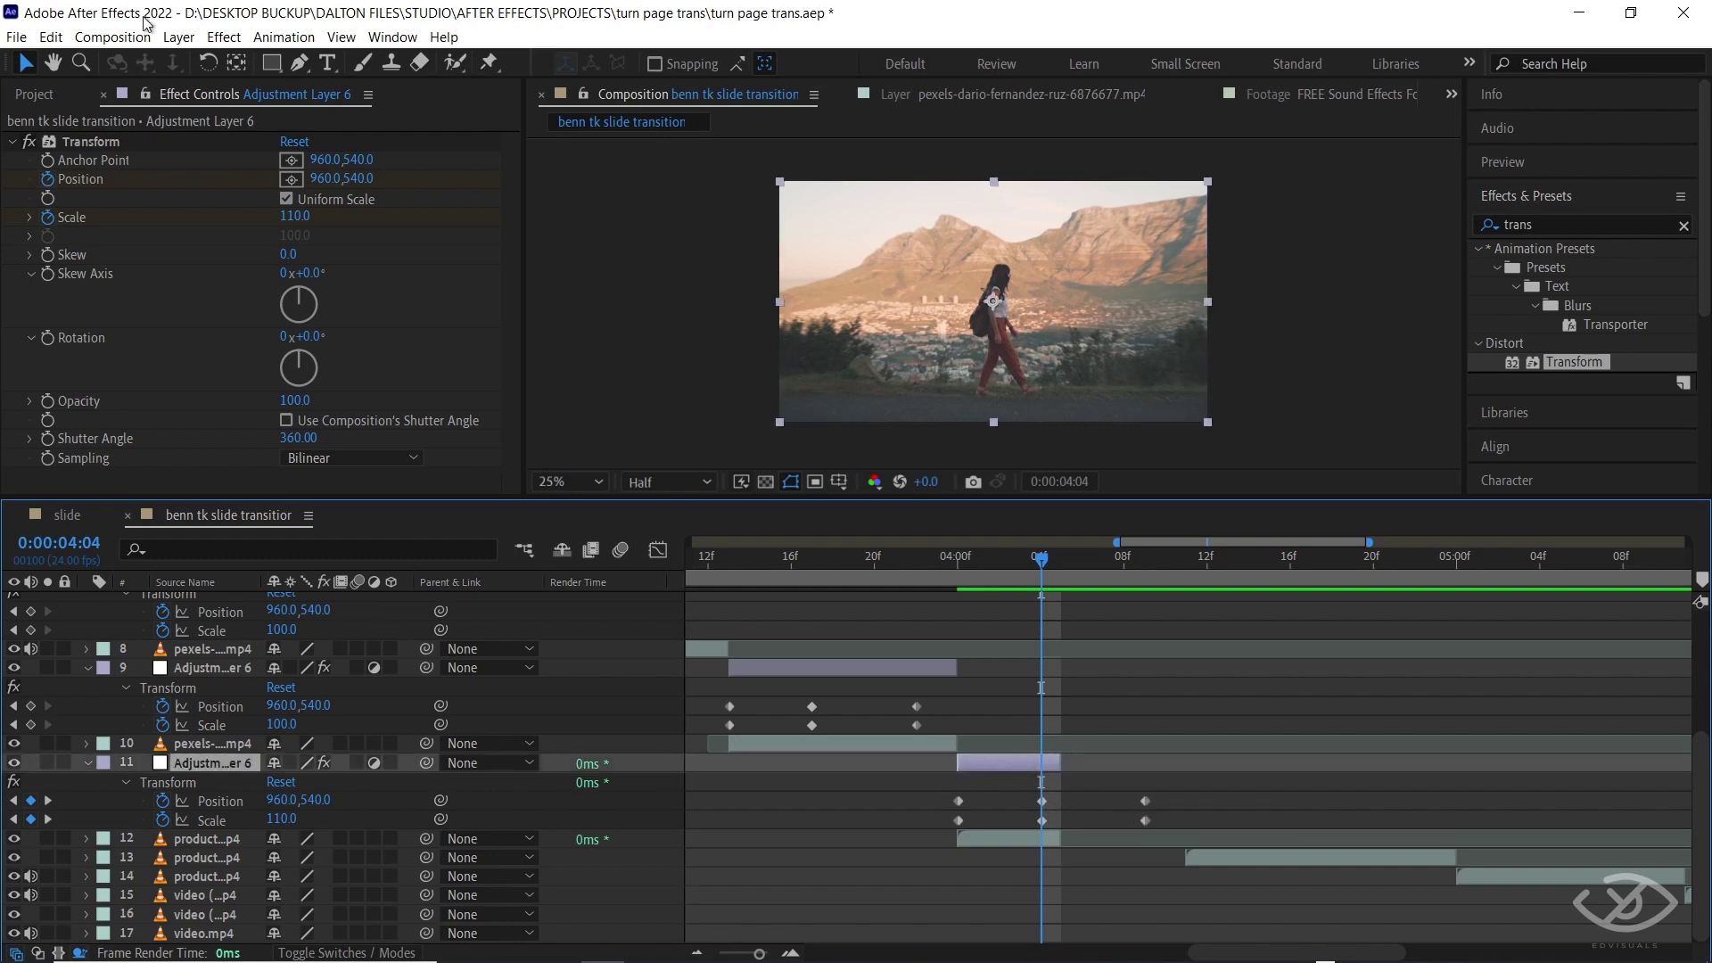
{"action": "left_click", "coordinate": [46, 37]}
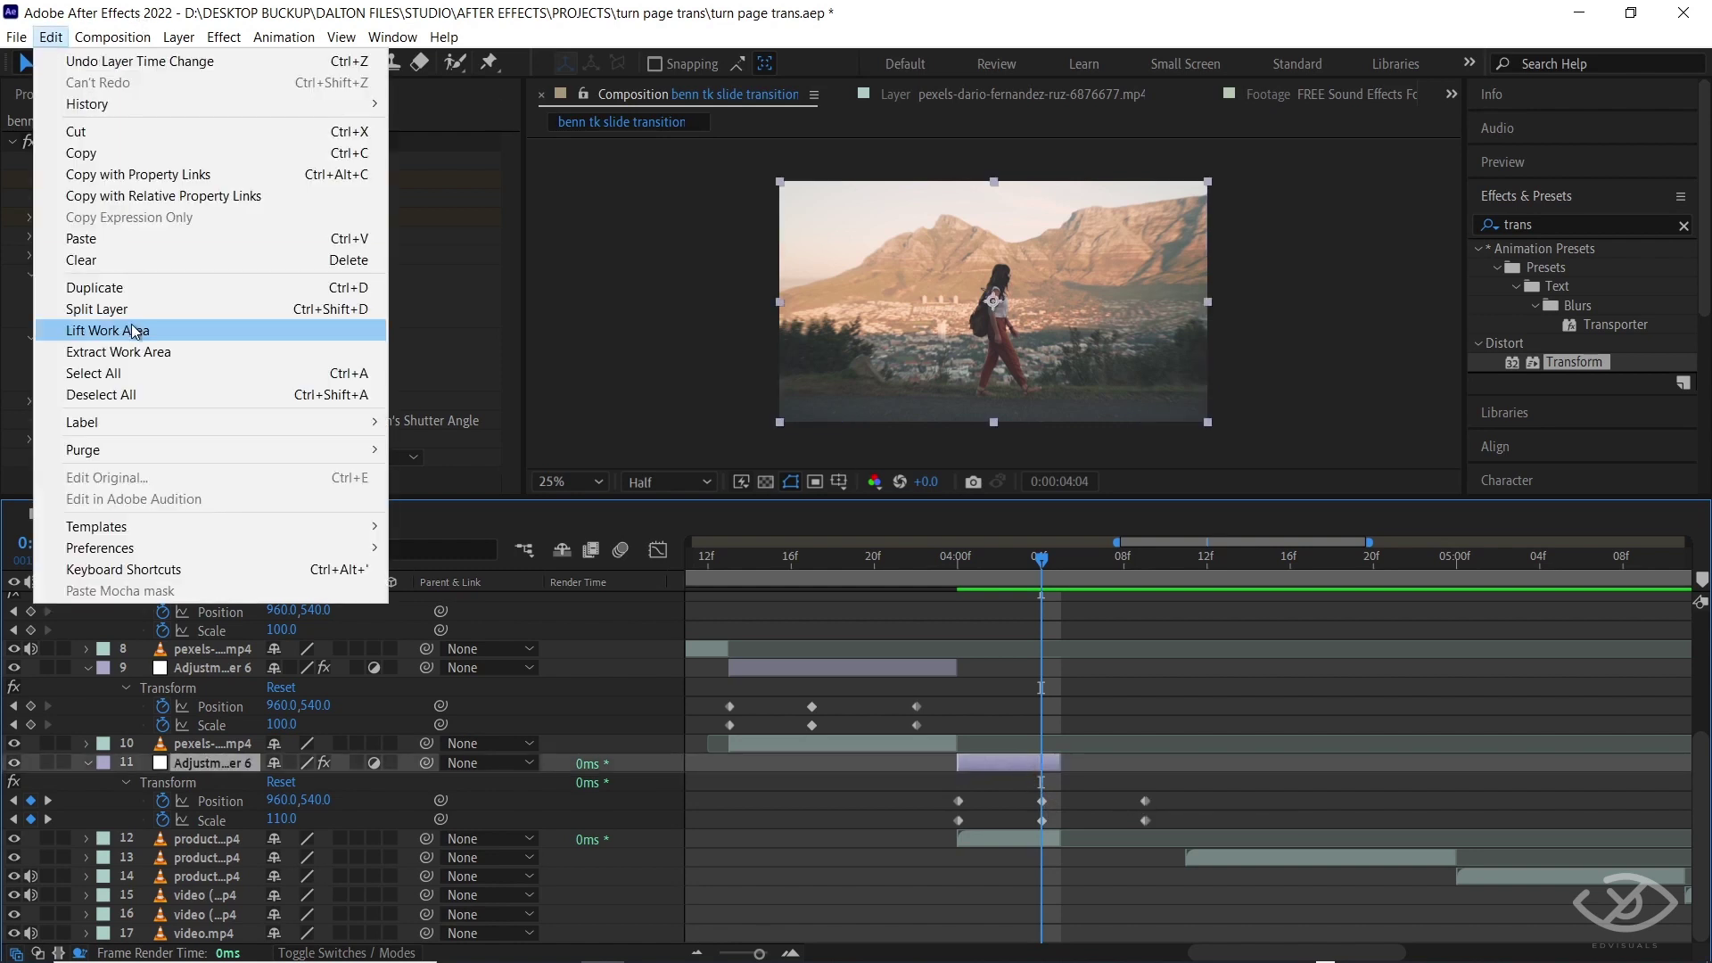
{"action": "left_click", "coordinate": [133, 286]}
{"action": "key", "text": "ctrl+["}
{"action": "key", "text": "ctrl+["}
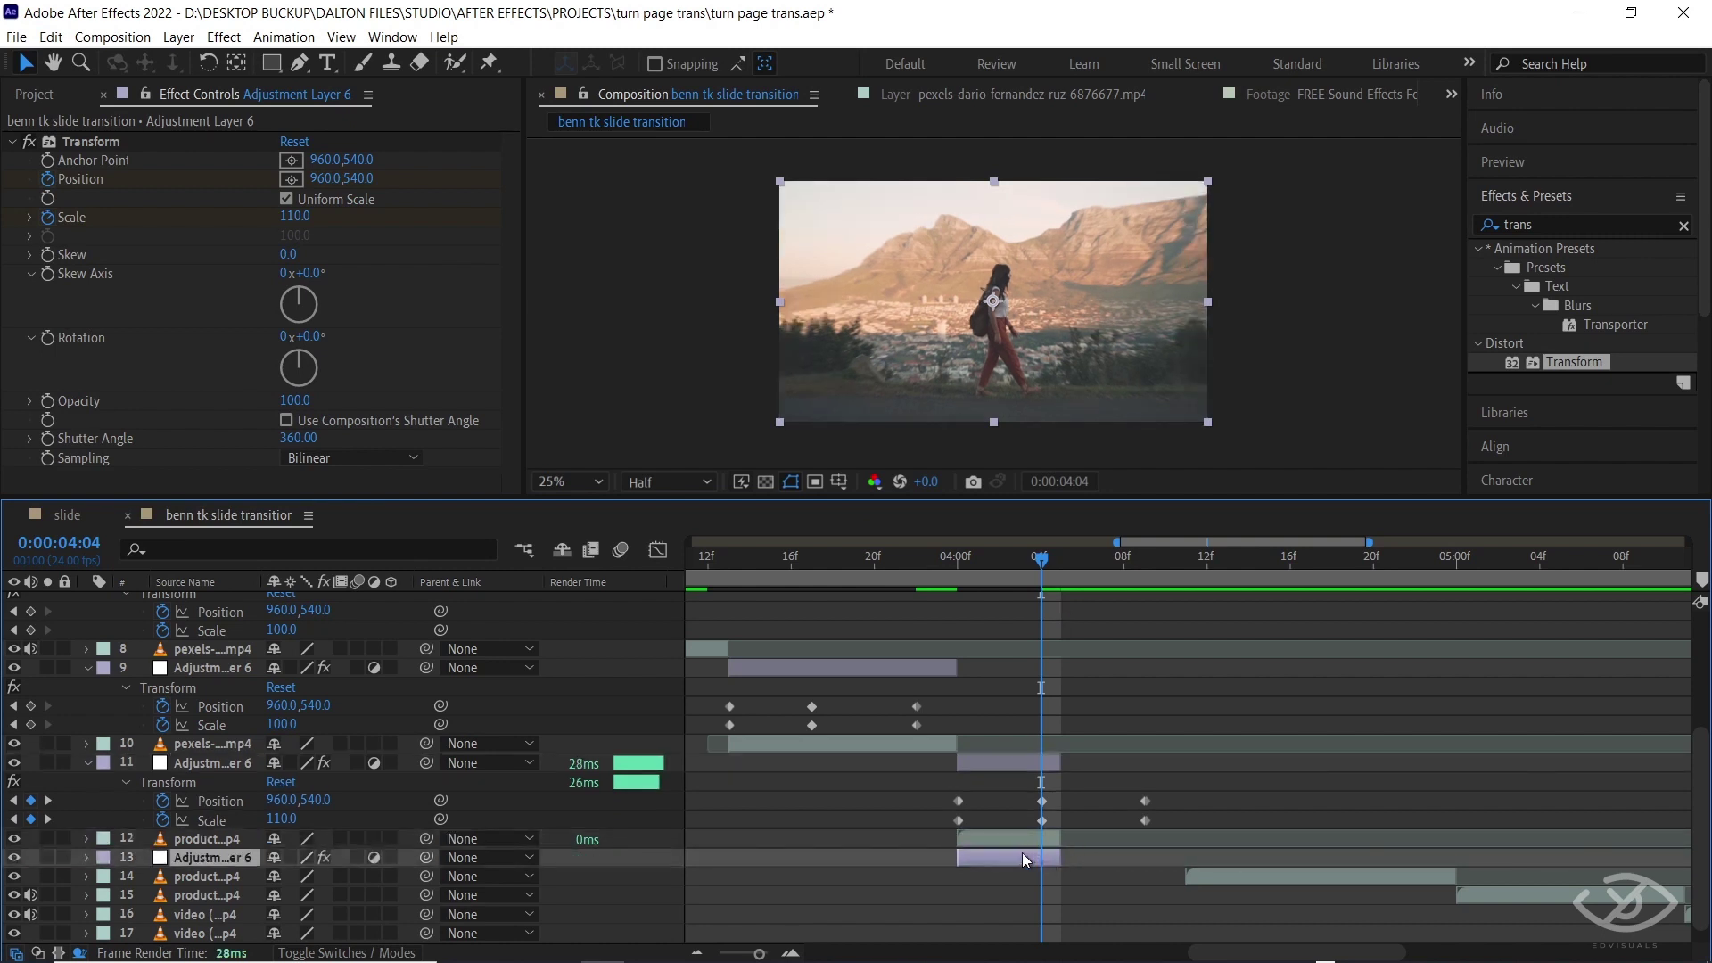
{"action": "left_click_drag", "start_coordinate": [1022, 853], "coordinate": [1113, 854]}
{"action": "left_click", "coordinate": [1238, 876], "text": "shift"}
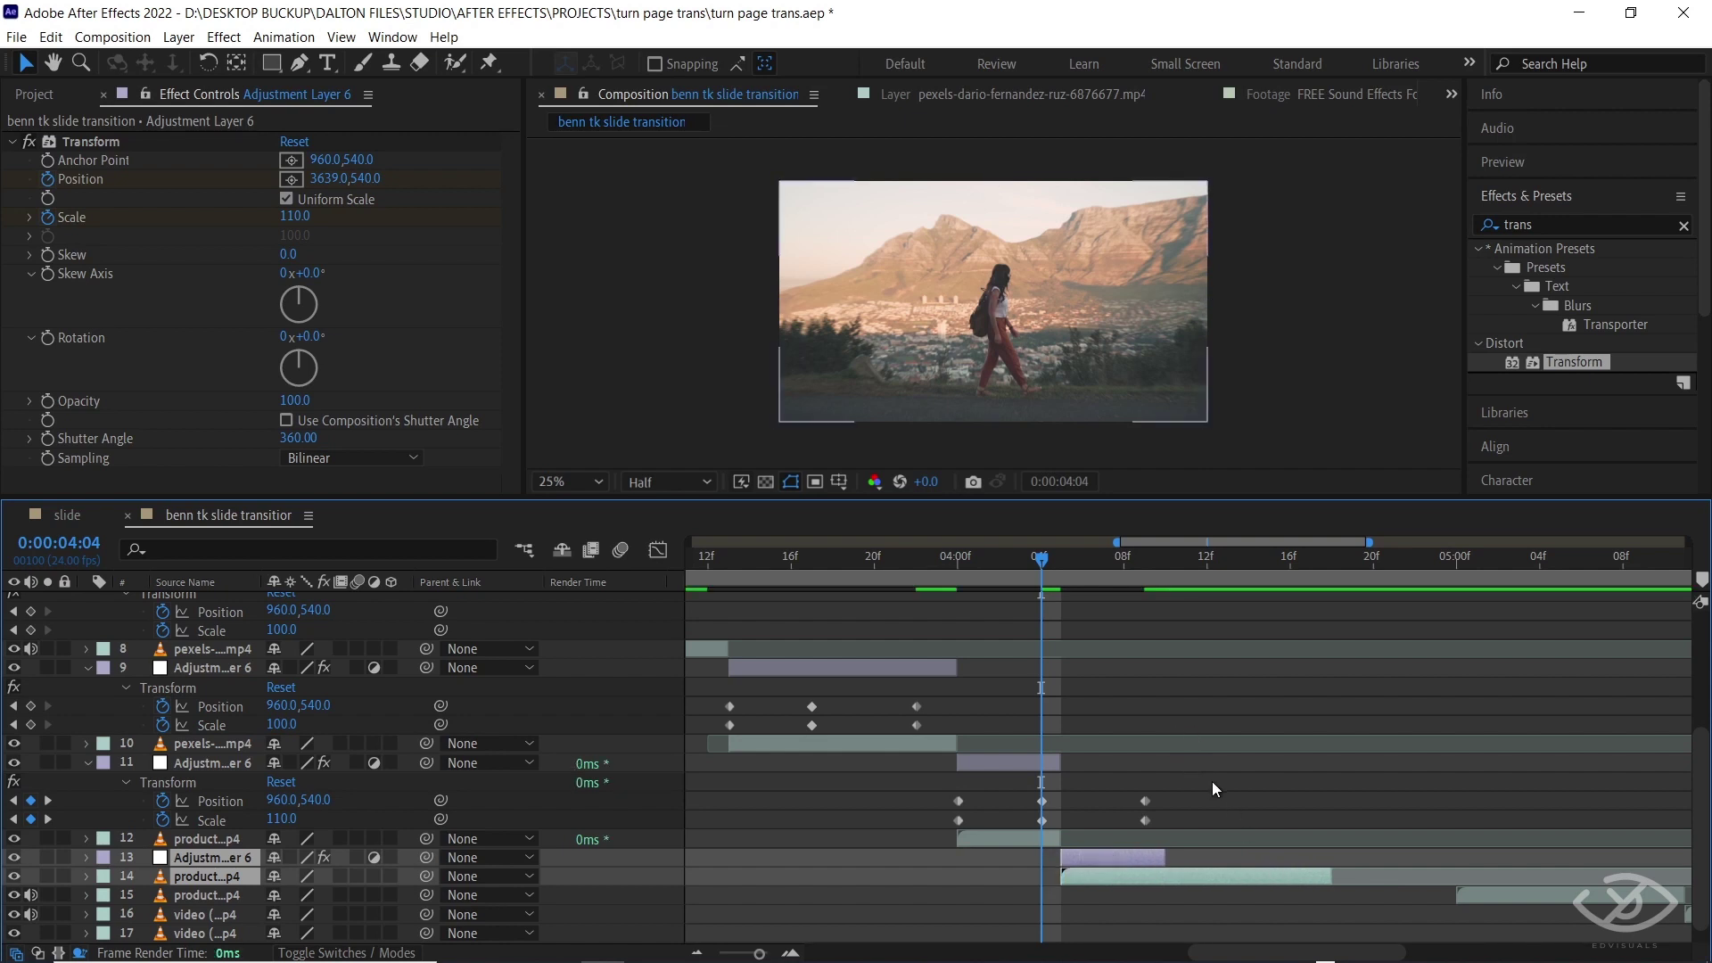
{"action": "key", "text": "u"}
{"action": "scroll", "coordinate": [1221, 829], "scroll_direction": "down", "scroll_amount": 2}
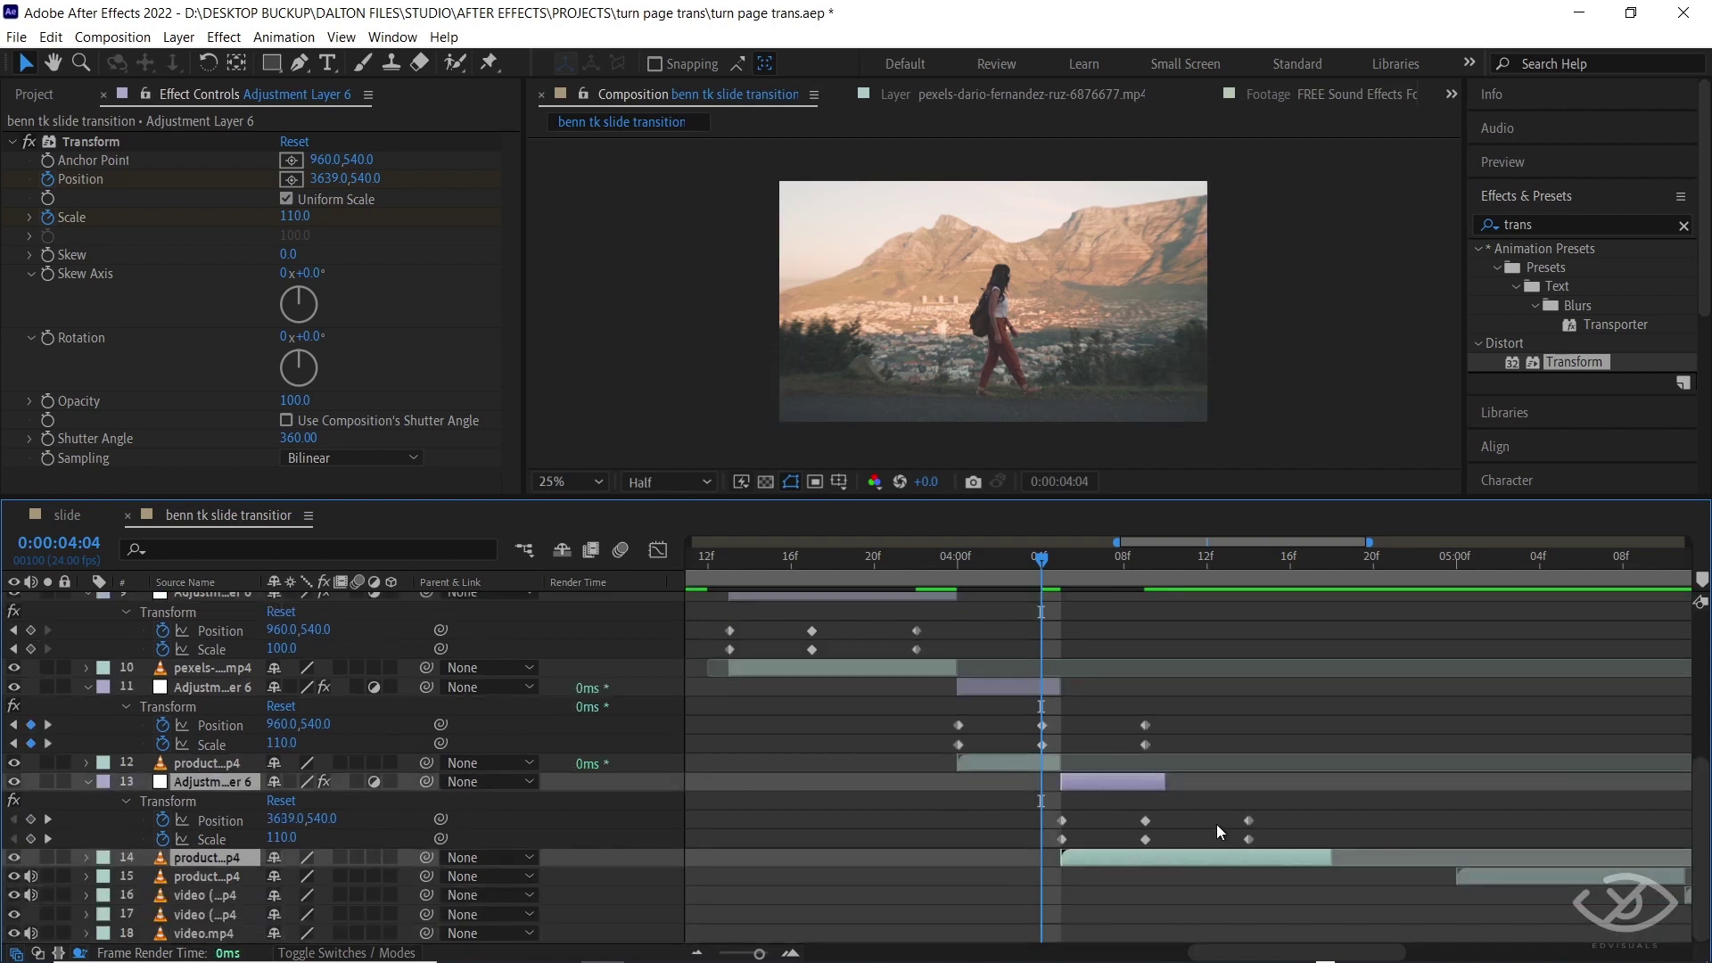
Trim the seventh clip's end at 0:00:04:09 so it matches its adjustment layer
{"action": "left_click", "coordinate": [1149, 578]}
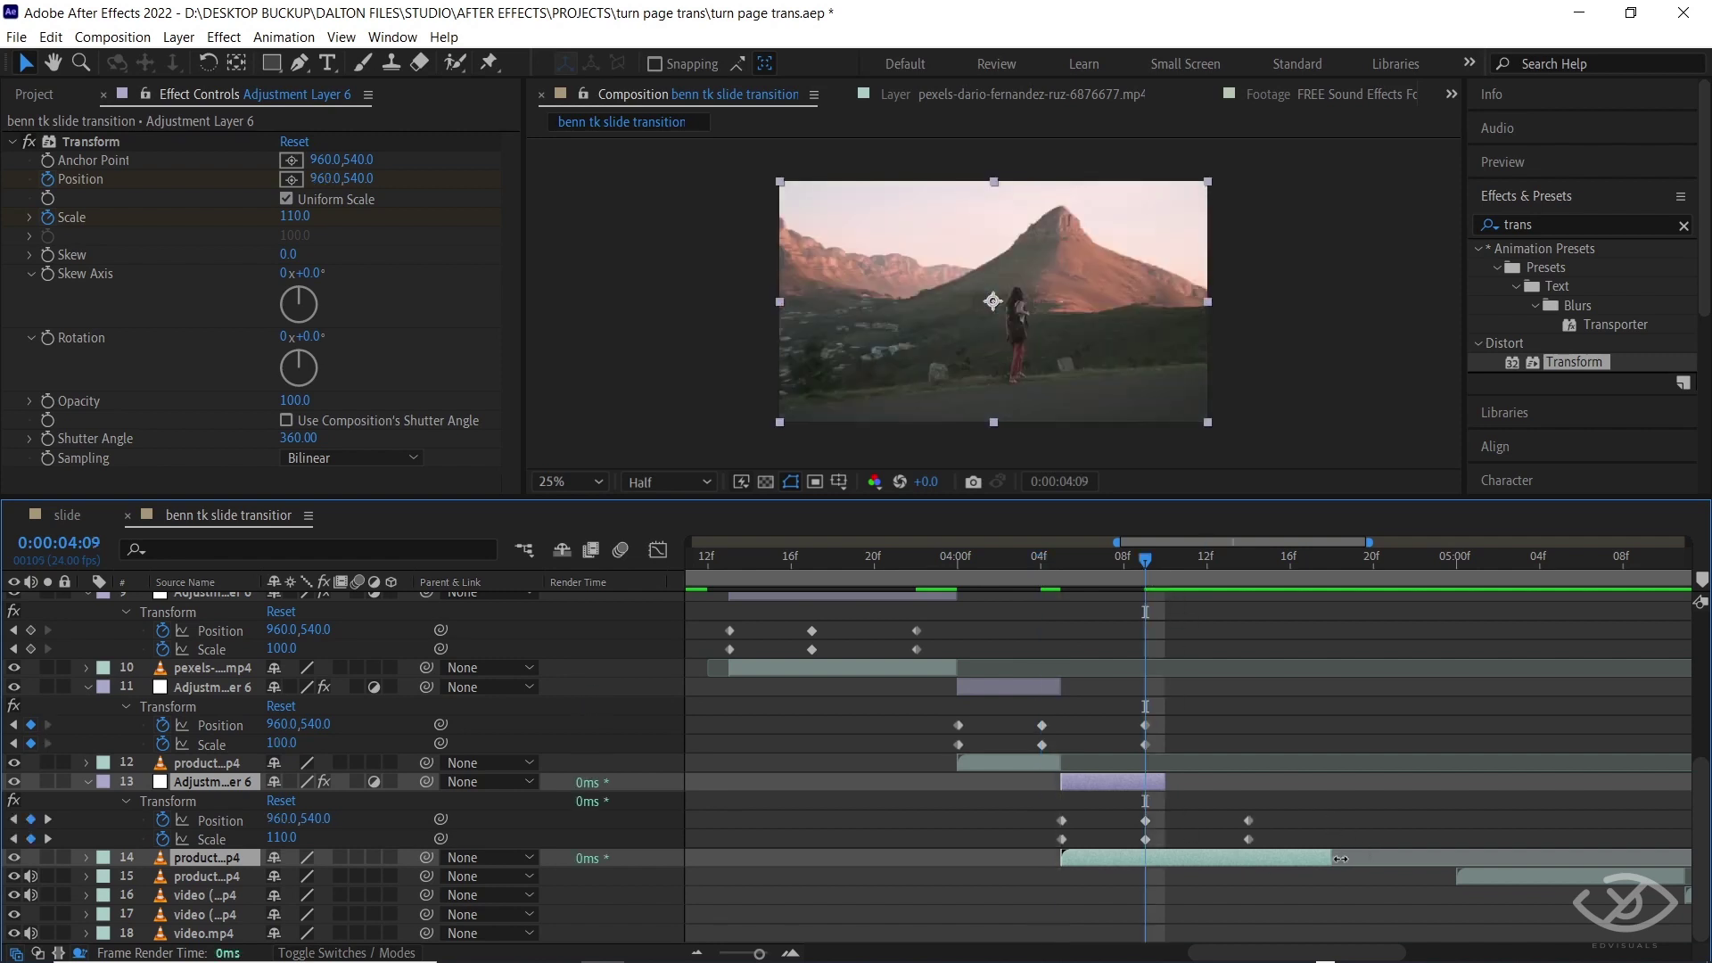
{"action": "left_click", "coordinate": [1165, 860]}
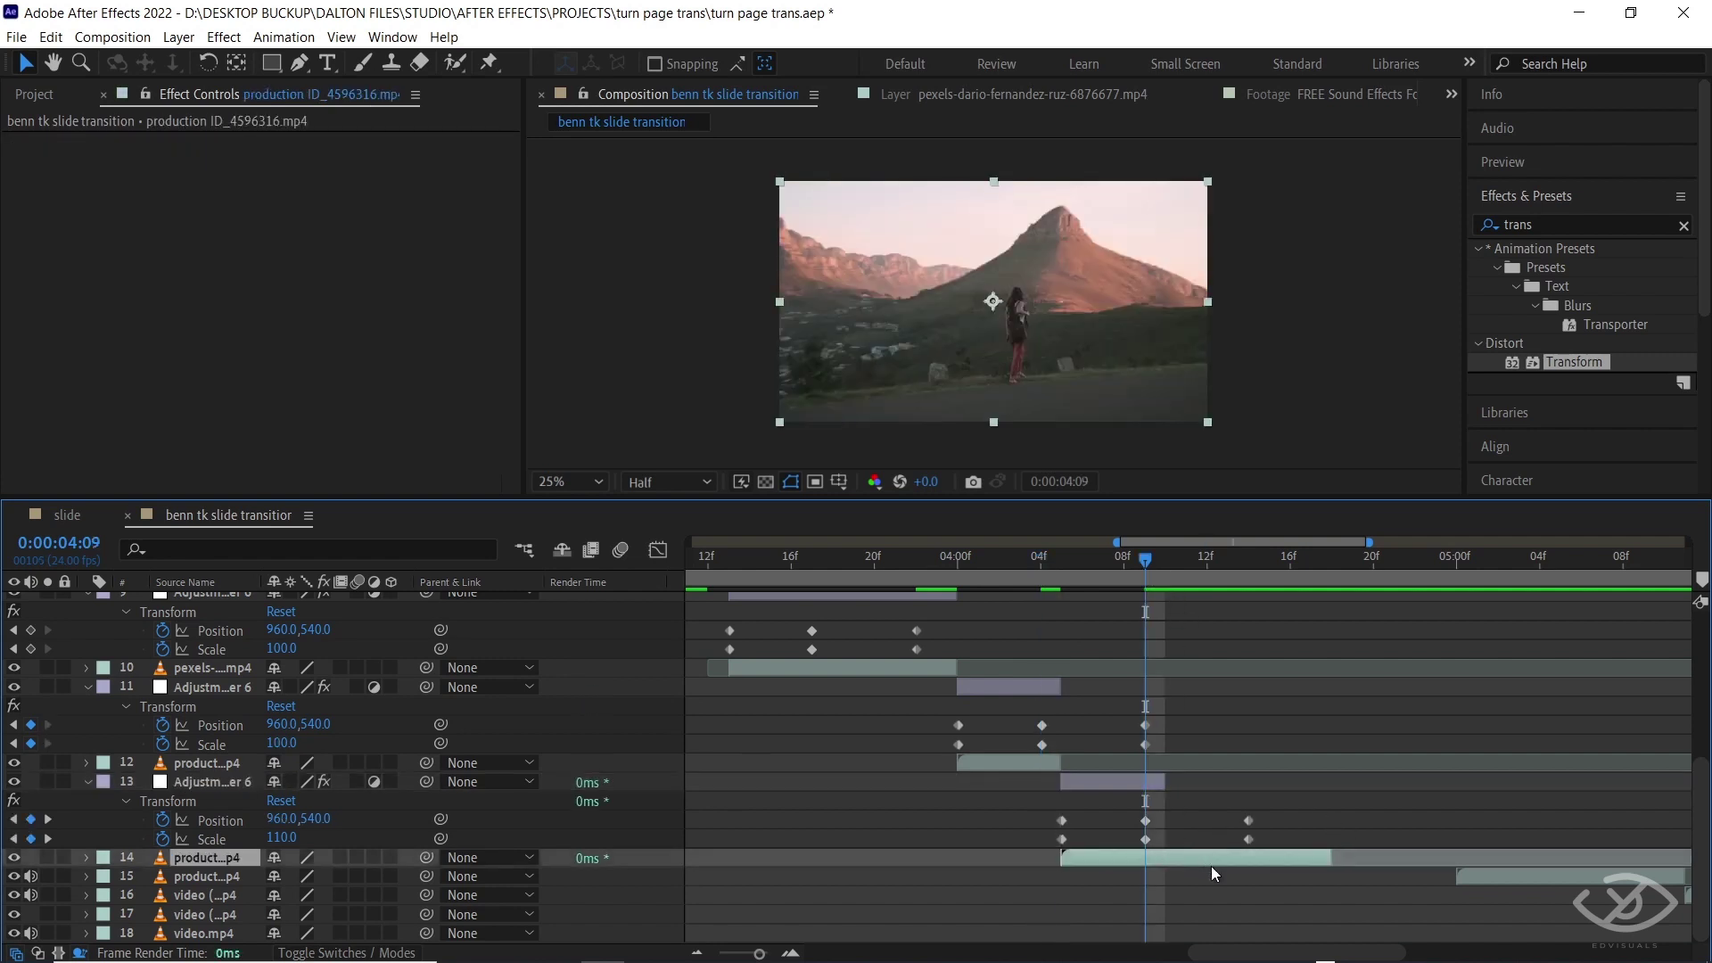
{"action": "key", "text": "alt+bracketright"}
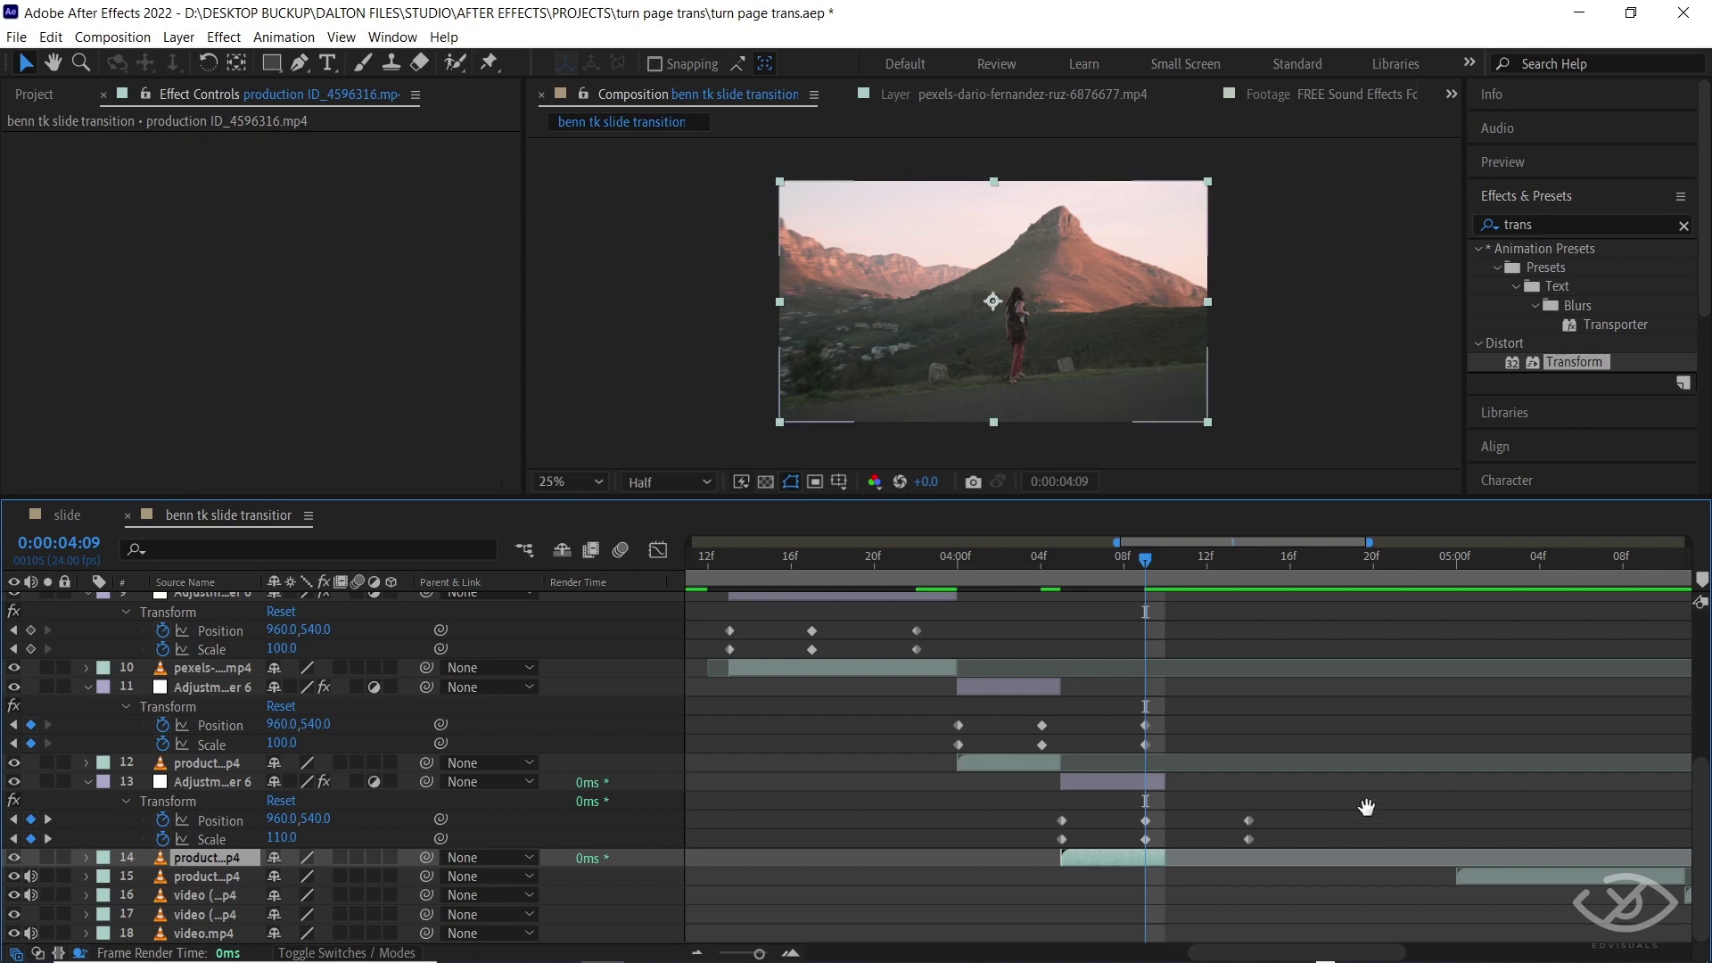
{"action": "left_click_drag", "start_coordinate": [1367, 807], "coordinate": [1303, 807]}
{"action": "left_click", "coordinate": [1062, 779]}
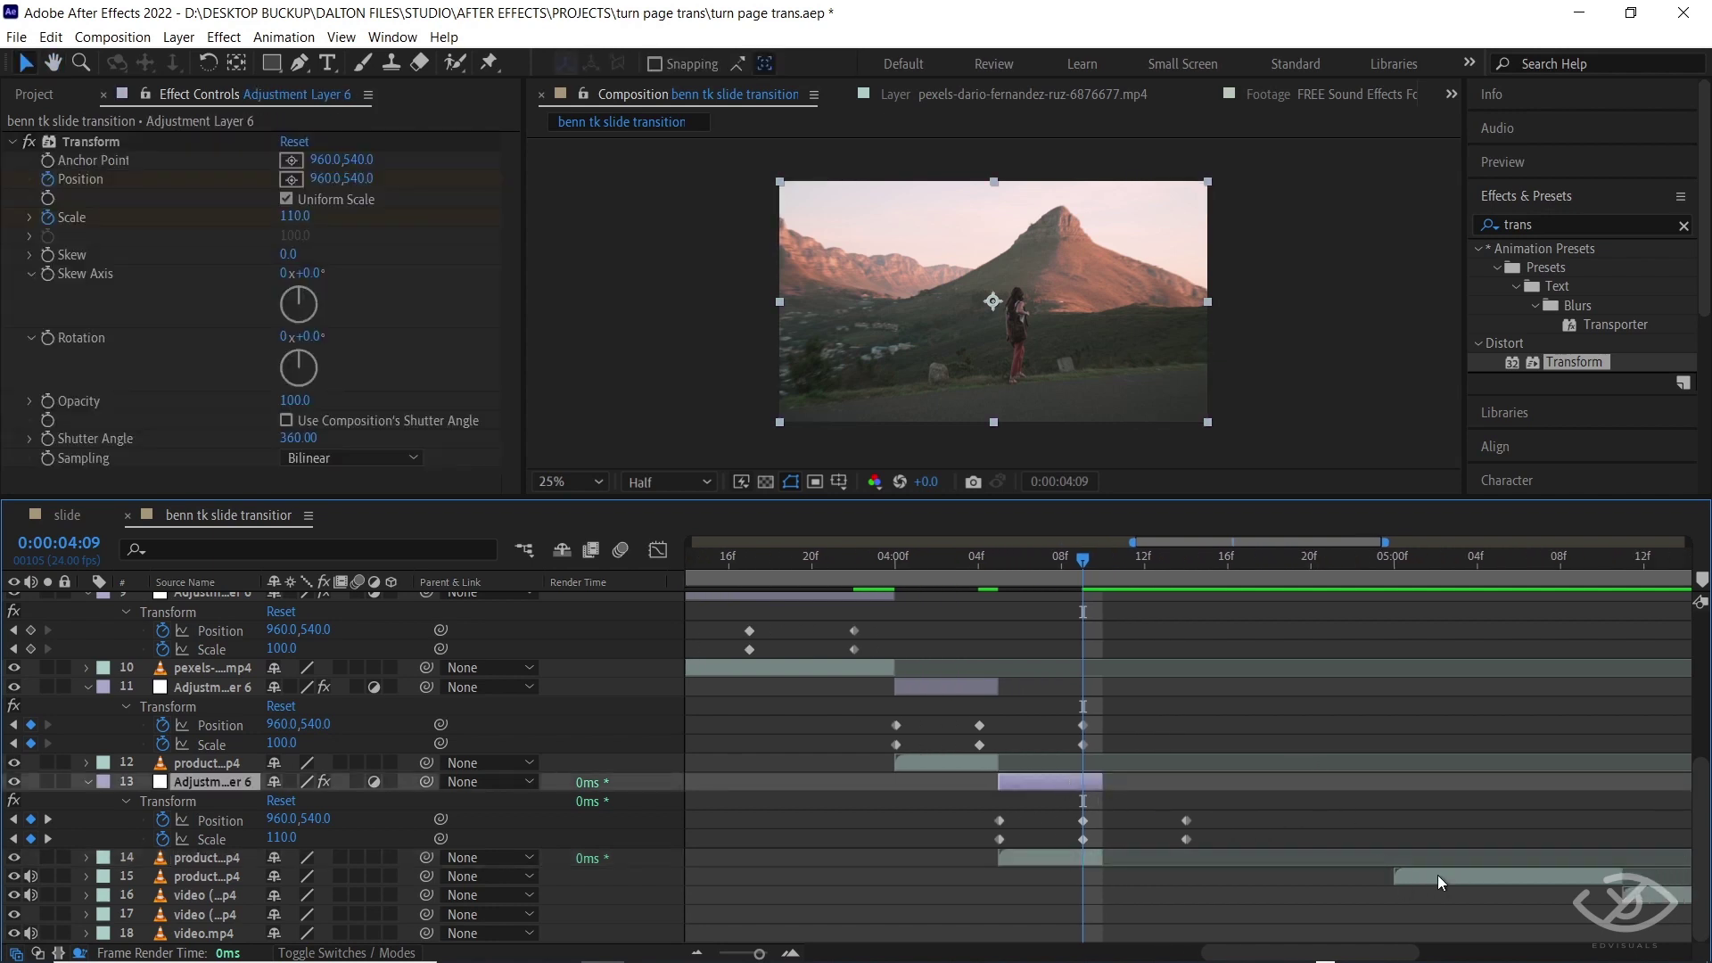
Move the eighth clip to follow the seventh, with a duplicate of the seventh clip's adjustment layer directly above it at the same start, keyframes shown
{"action": "left_click_drag", "start_coordinate": [1438, 875], "coordinate": [1142, 869]}
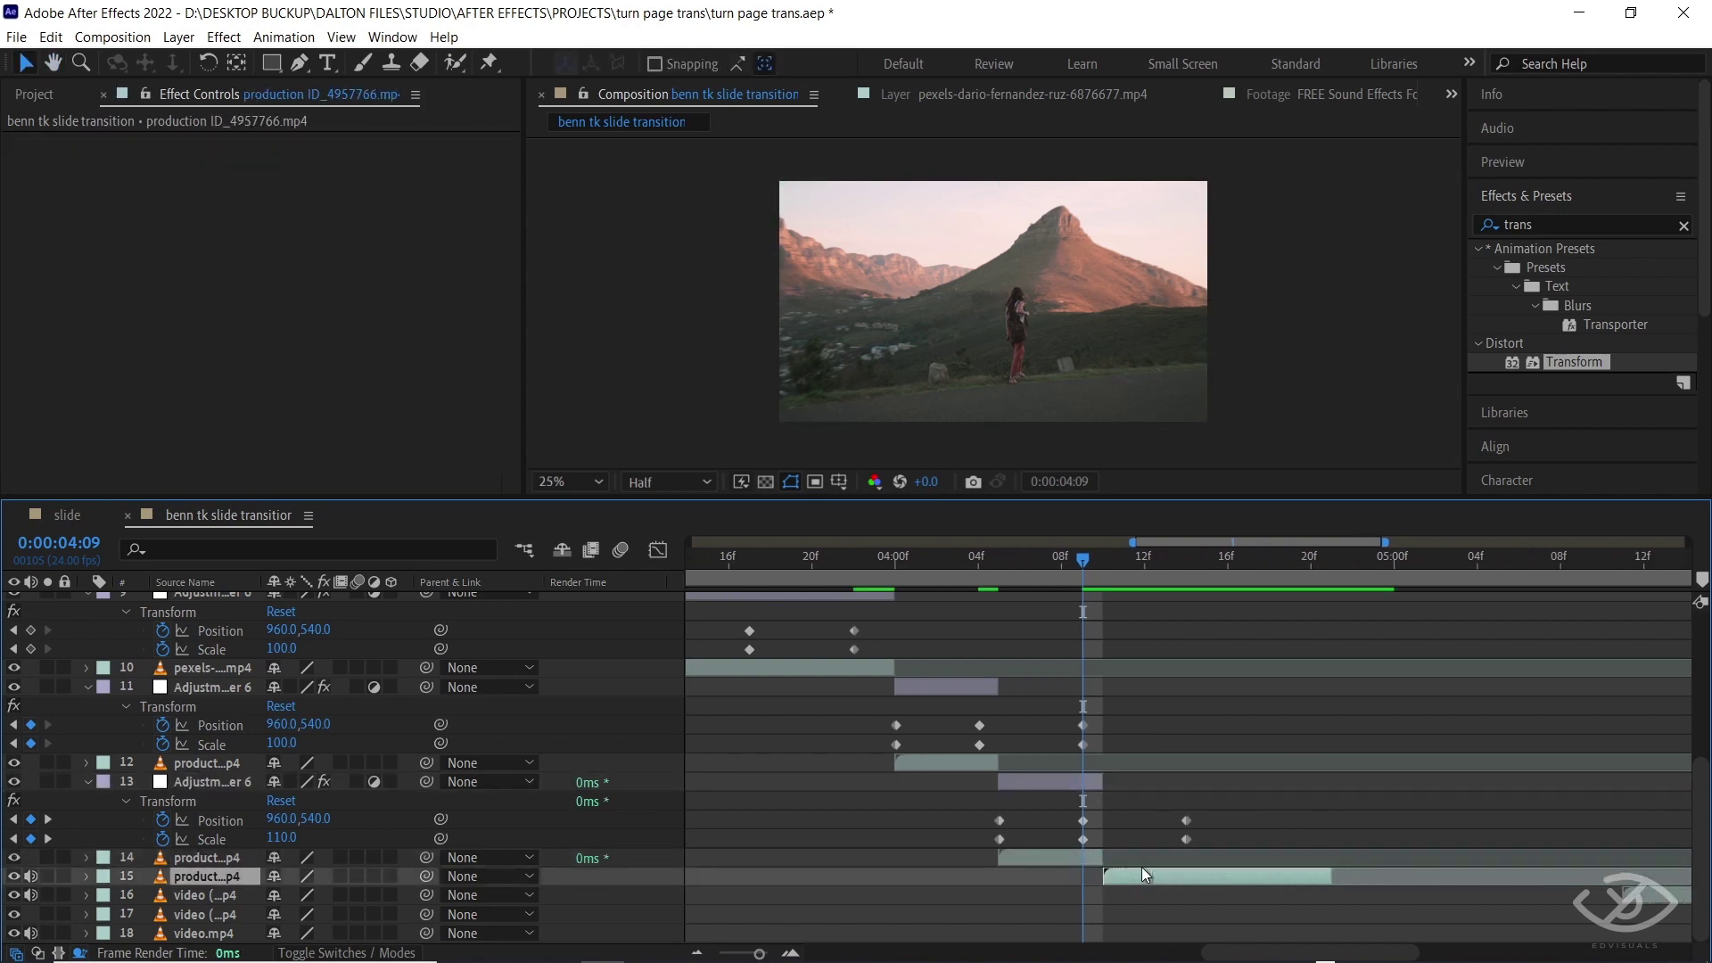
{"action": "left_click", "coordinate": [1058, 785]}
{"action": "key", "text": "ctrl+d"}
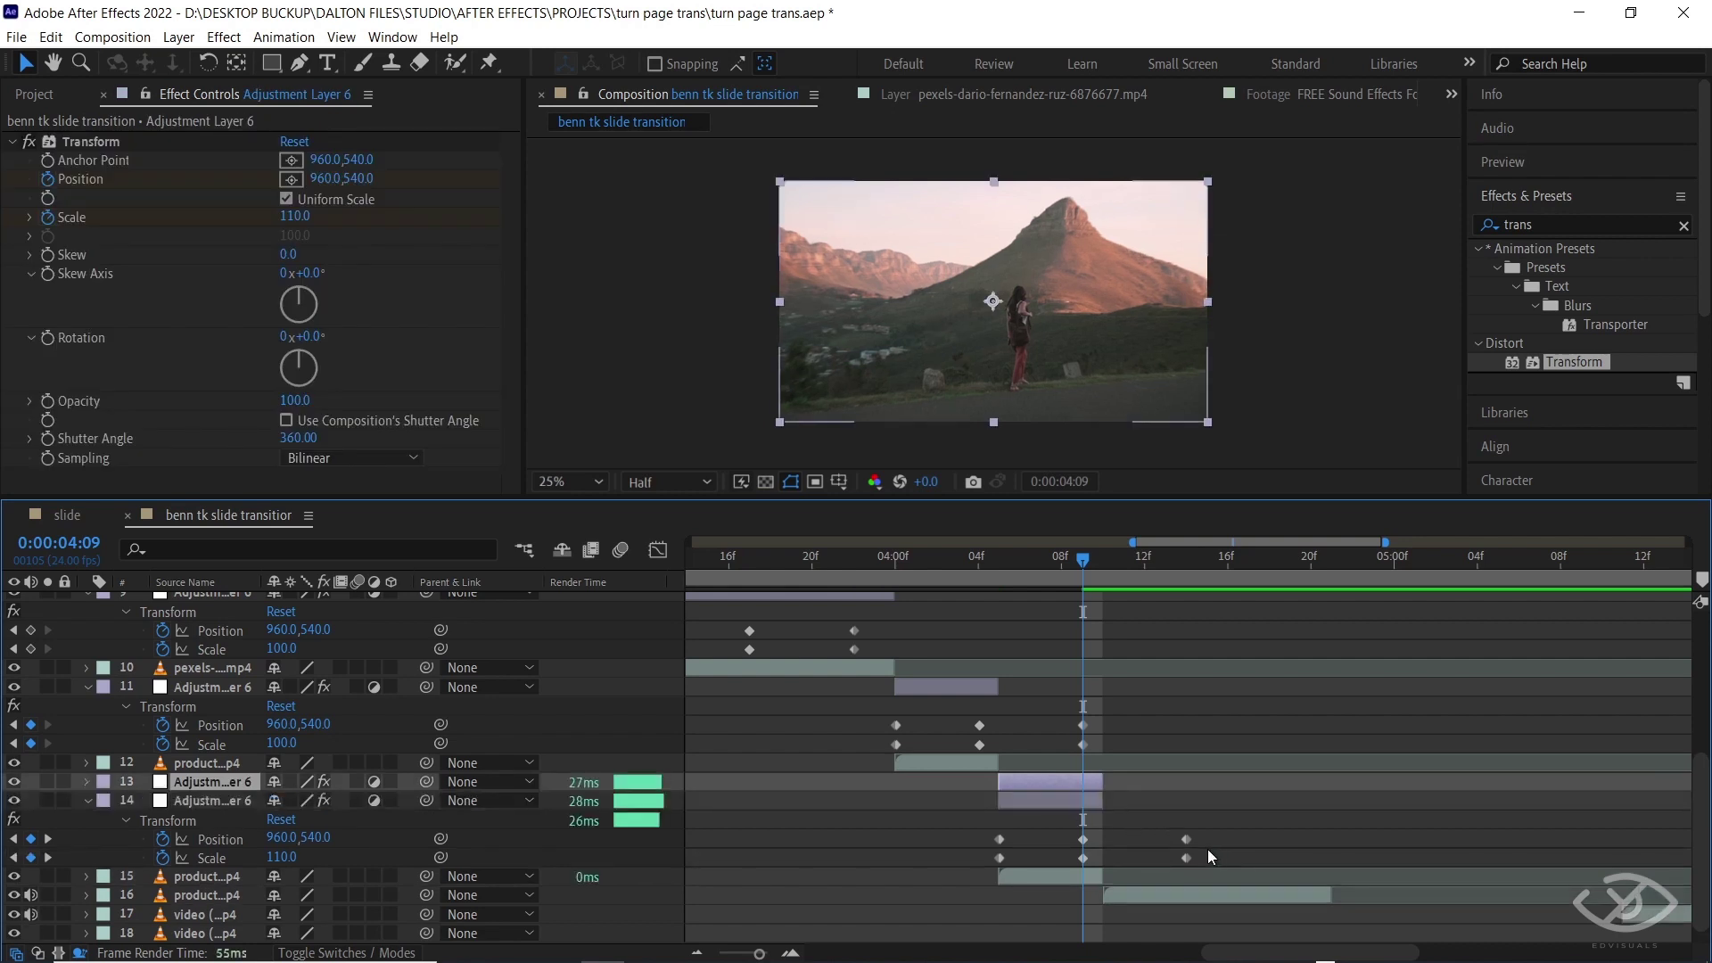
{"action": "key", "text": "ctrl+bracketleft"}
{"action": "key", "text": "ctrl+bracketleft"}
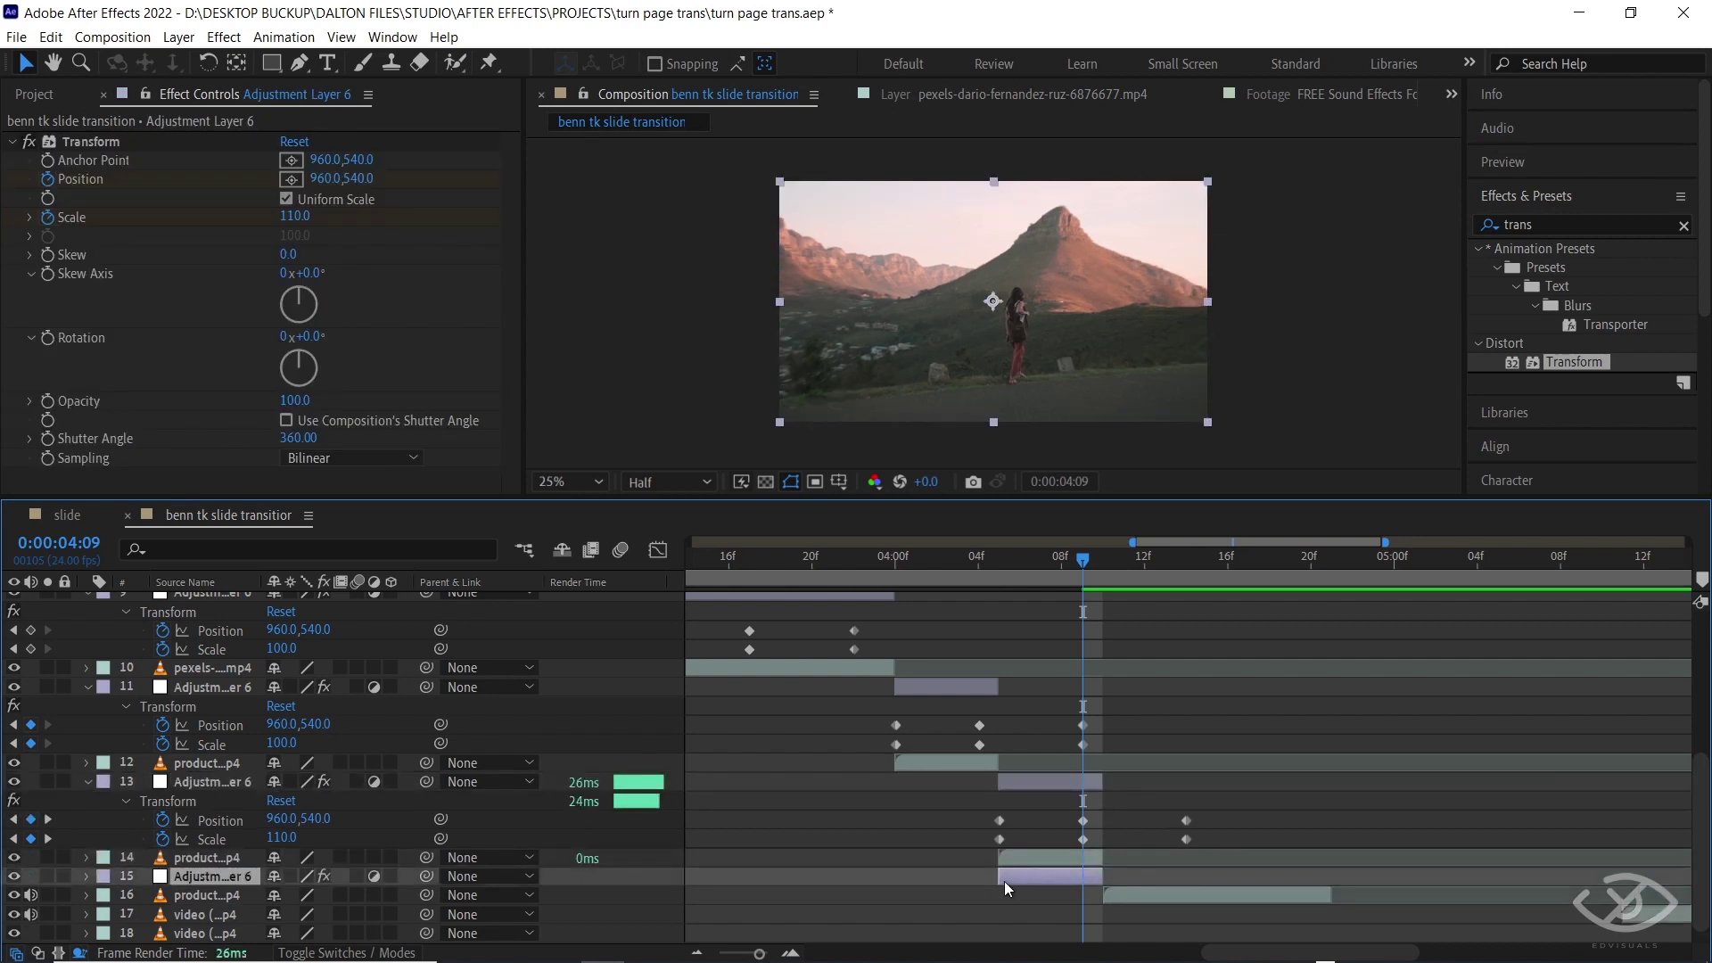
{"action": "left_click_drag", "start_coordinate": [1058, 873], "coordinate": [1127, 876]}
{"action": "key", "text": "u"}
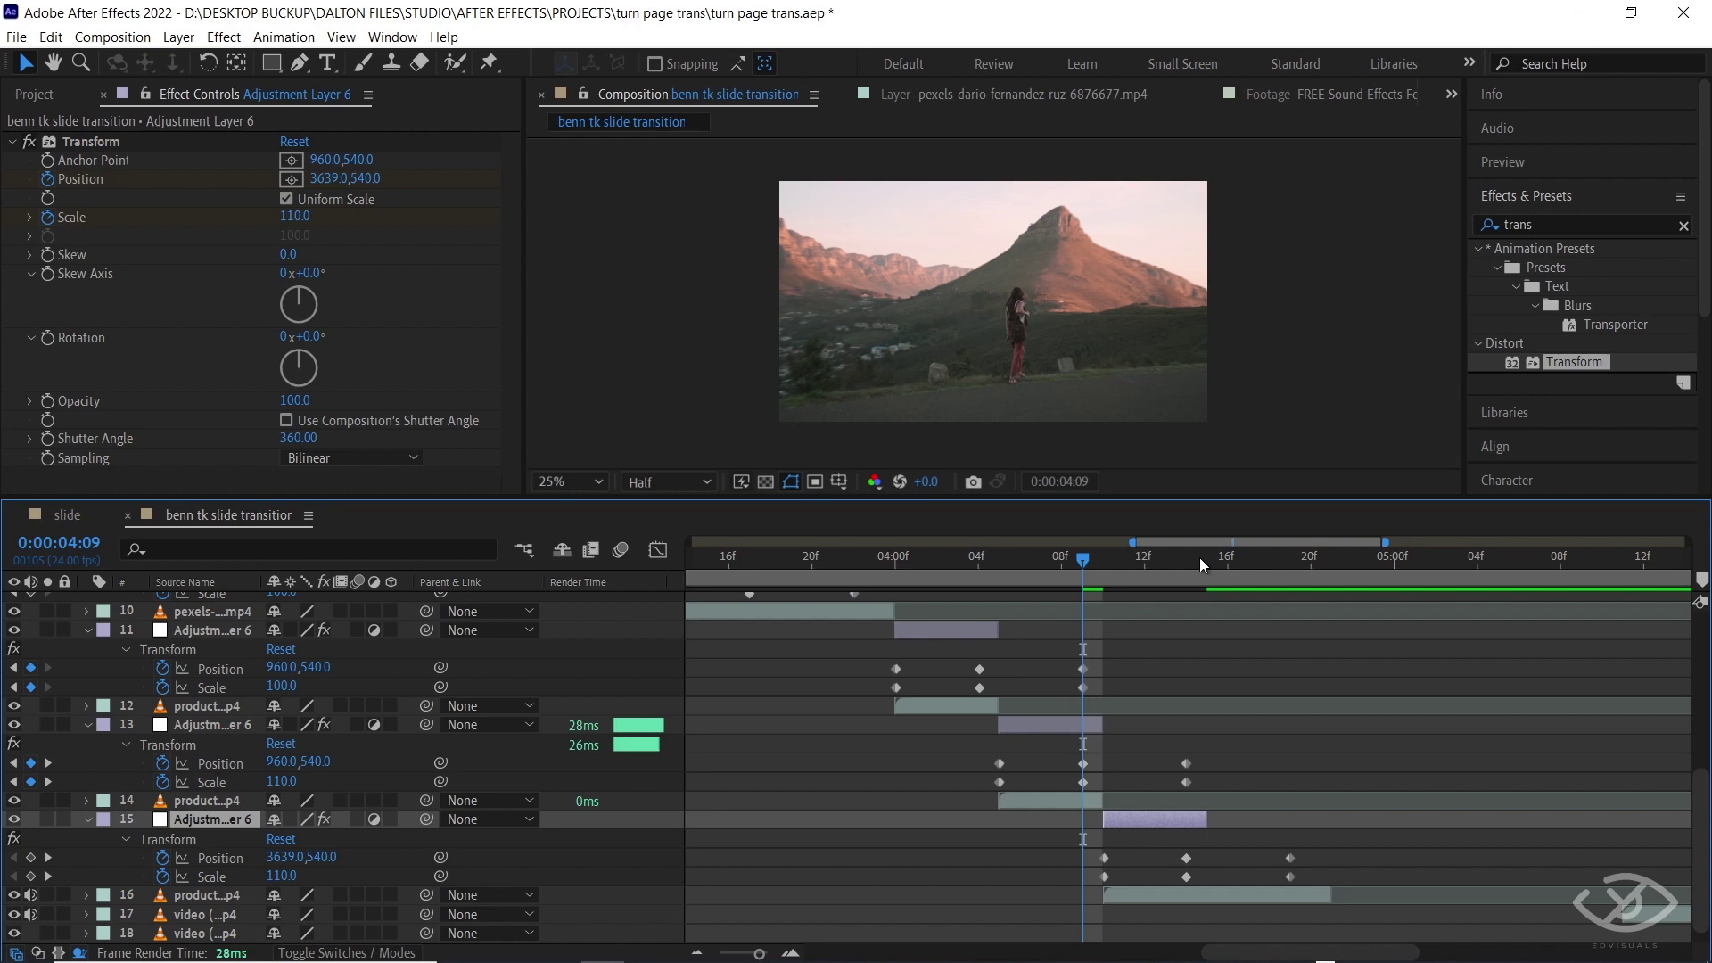
Trim the eighth clip's end at 0:00:04:14, on the second keyframe of its adjustment layer
{"action": "left_click", "coordinate": [1195, 558]}
{"action": "left_click", "coordinate": [1243, 897]}
{"action": "key", "text": "alt+bracketright"}
Move the ninth clip, video (1).mp4, so it starts right where the eighth clip ends
{"action": "left_click_drag", "start_coordinate": [1443, 776], "coordinate": [1319, 757]}
{"action": "key", "text": "ctrl+Up"}
{"action": "left_click_drag", "start_coordinate": [1501, 902], "coordinate": [1086, 899]}
{"action": "scroll", "coordinate": [1292, 842], "scroll_direction": "down", "scroll_amount": 2}
{"action": "scroll", "coordinate": [1291, 841], "scroll_direction": "up", "scroll_amount": 3}
{"action": "scroll", "coordinate": [1291, 842], "scroll_direction": "down", "scroll_amount": 1}
Duplicate the eighth clip's adjustment layer, place the copy directly above the ninth clip at the same start, and show its keyframes
{"action": "left_click", "coordinate": [1131, 799]}
{"action": "left_click", "coordinate": [49, 36]}
{"action": "left_click", "coordinate": [100, 288]}
{"action": "key", "text": "ctrl+bracketleft"}
{"action": "key", "text": "ctrl+bracketleft"}
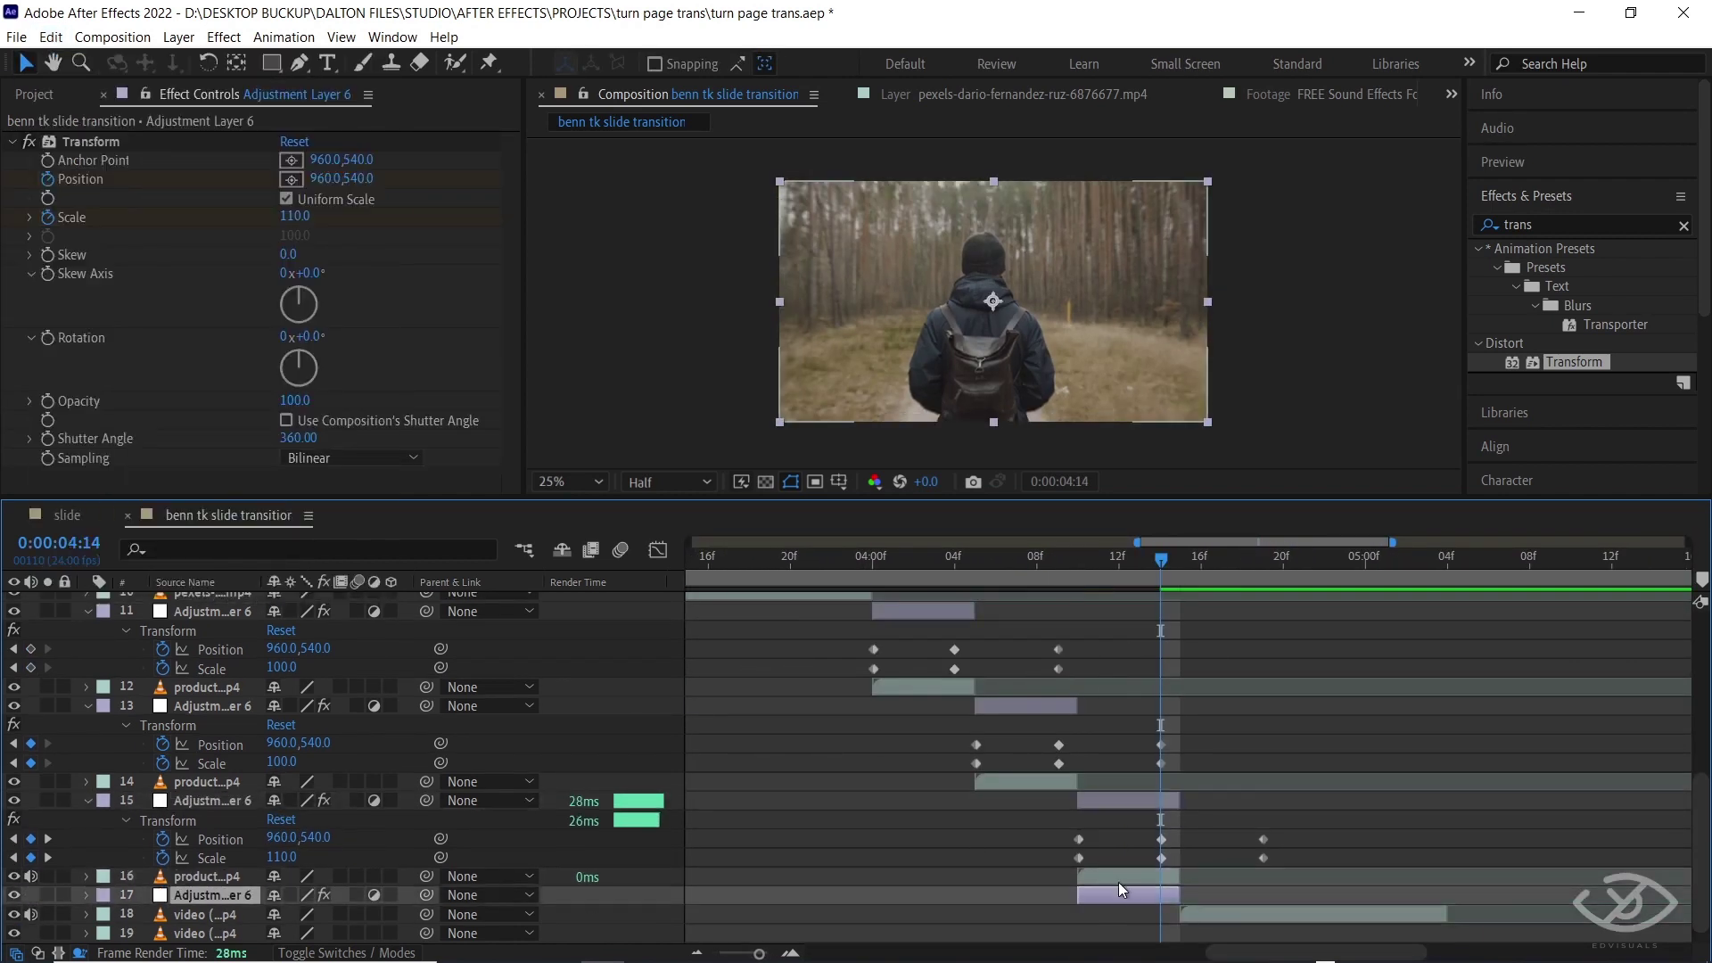
{"action": "left_click_drag", "start_coordinate": [1115, 891], "coordinate": [1207, 891]}
{"action": "key", "text": "u"}
Trim the ninth clip's end at 0:00:04:19, on the second keyframe of its adjustment layer
{"action": "left_click_drag", "start_coordinate": [1357, 875], "coordinate": [1326, 799]}
{"action": "left_click", "coordinate": [1233, 558]}
{"action": "key", "text": "ctrl+Down"}
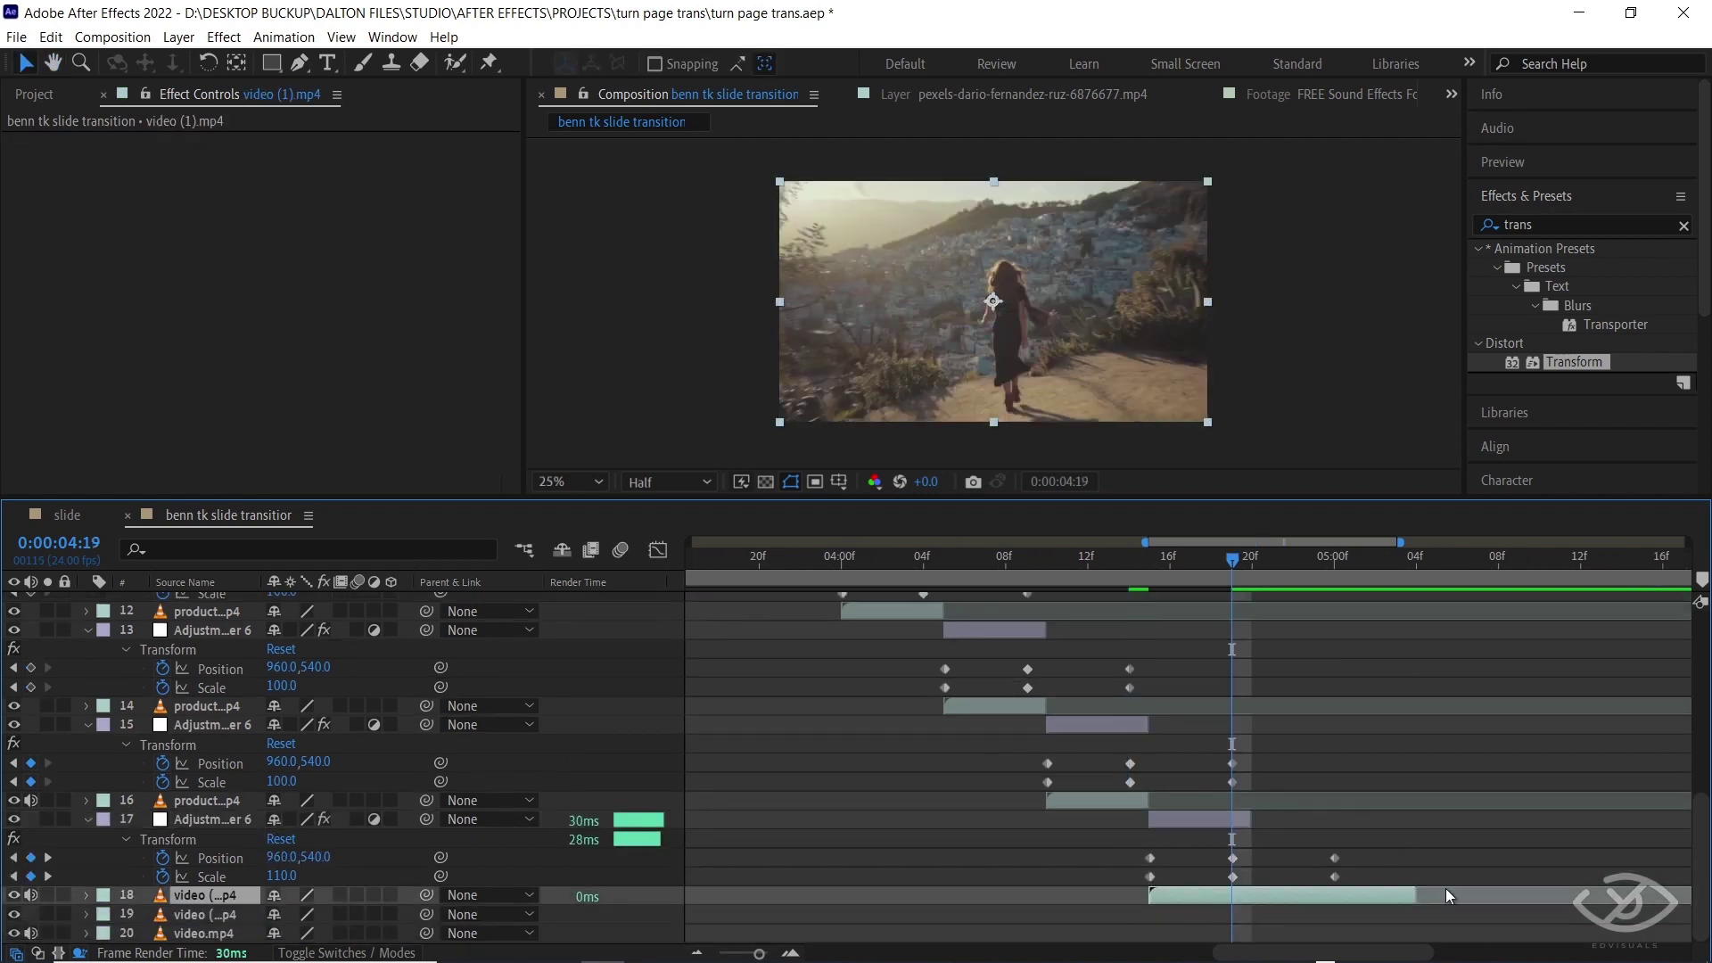
{"action": "key", "text": "alt+]"}
Duplicate the ninth clip's adjustment layer, stack the copy directly above the tenth clip, and start it at the ninth clip's end
{"action": "key", "text": "ctrl+Up"}
{"action": "left_click", "coordinate": [51, 37]}
{"action": "left_click", "coordinate": [114, 298]}
{"action": "key", "text": "ctrl+["}
{"action": "key", "text": "ctrl+["}
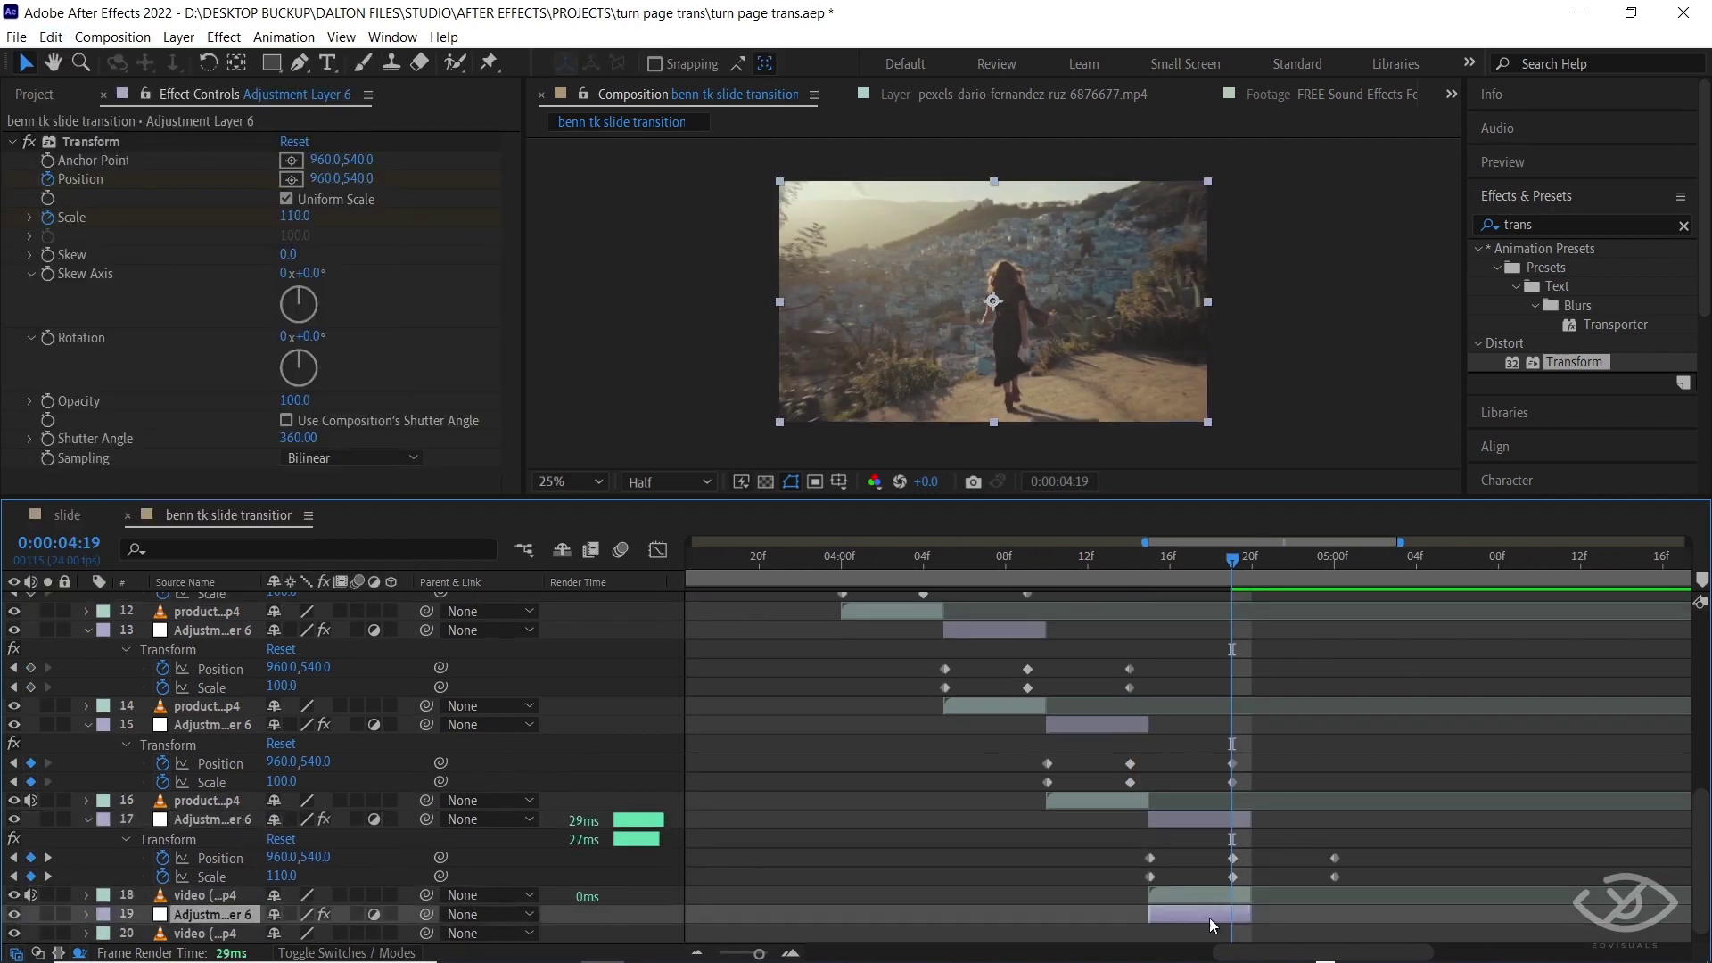
{"action": "left_click_drag", "start_coordinate": [1209, 917], "coordinate": [1302, 915]}
Move the tenth clip, video (2).mp4, to start with its new adjustment layer, and show that adjustment layer's keyframes
{"action": "left_click_drag", "start_coordinate": [1637, 848], "coordinate": [1245, 829]}
{"action": "left_click", "coordinate": [1177, 914]}
{"action": "left_click_drag", "start_coordinate": [1177, 914], "coordinate": [889, 914]}
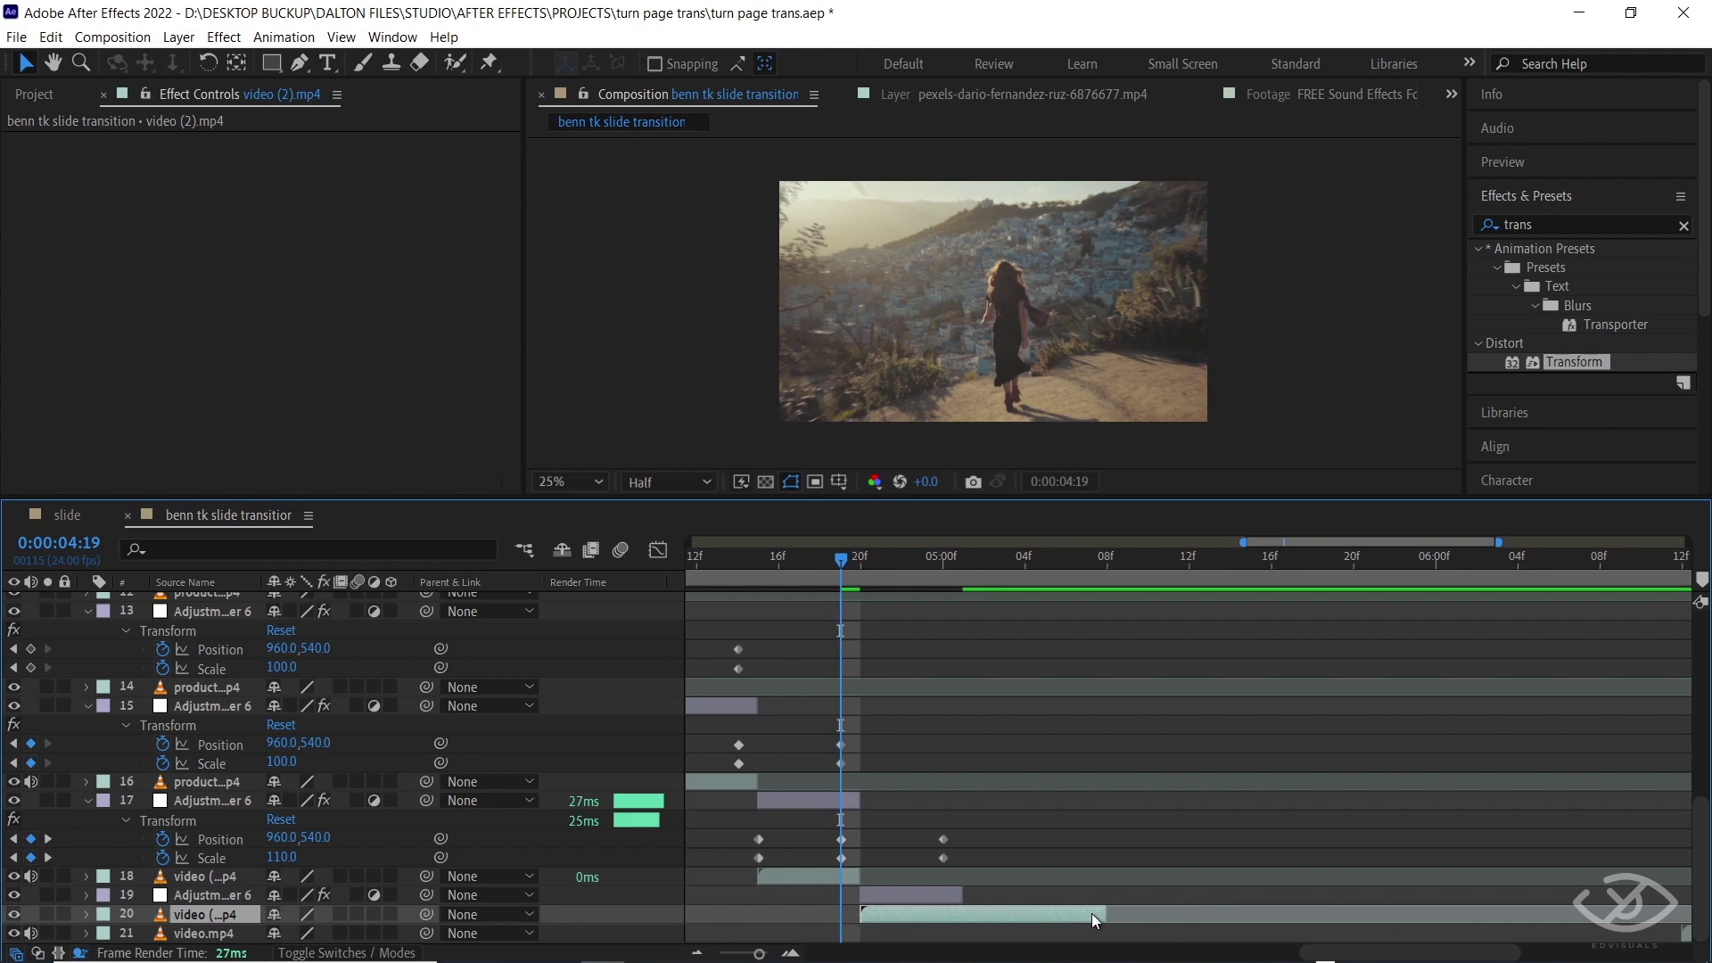
{"action": "key", "text": "ctrl+Up"}
{"action": "key", "text": "u"}
{"action": "scroll", "coordinate": [1026, 758], "scroll_direction": "down", "scroll_amount": 1}
Trim the tenth clip's end at 0:00:05:00, on the second keyframe of its adjustment layer
{"action": "left_click", "coordinate": [943, 562]}
{"action": "key", "text": "ctrl+Down"}
{"action": "key", "text": "alt+]"}
Move the last clip, video.mp4, so it starts right where the tenth clip ends
{"action": "left_click_drag", "start_coordinate": [1261, 714], "coordinate": [1115, 714]}
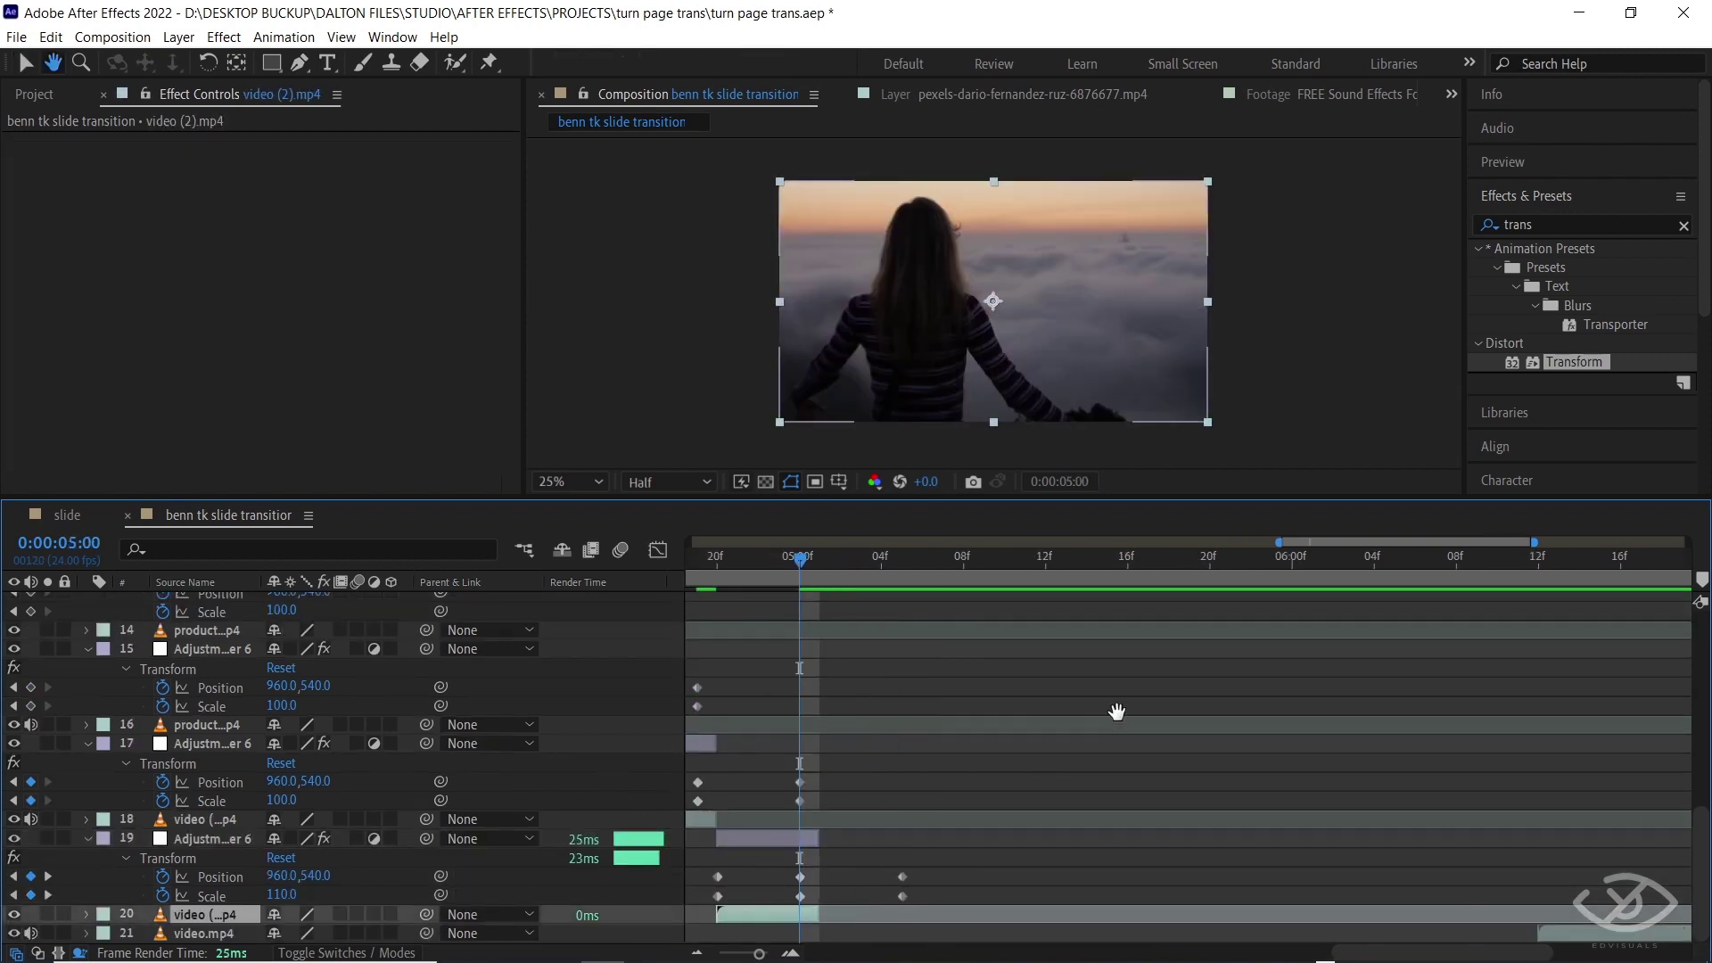
{"action": "key", "text": "minus"}
{"action": "key", "text": "minus"}
{"action": "left_click_drag", "start_coordinate": [1452, 933], "coordinate": [1235, 933]}
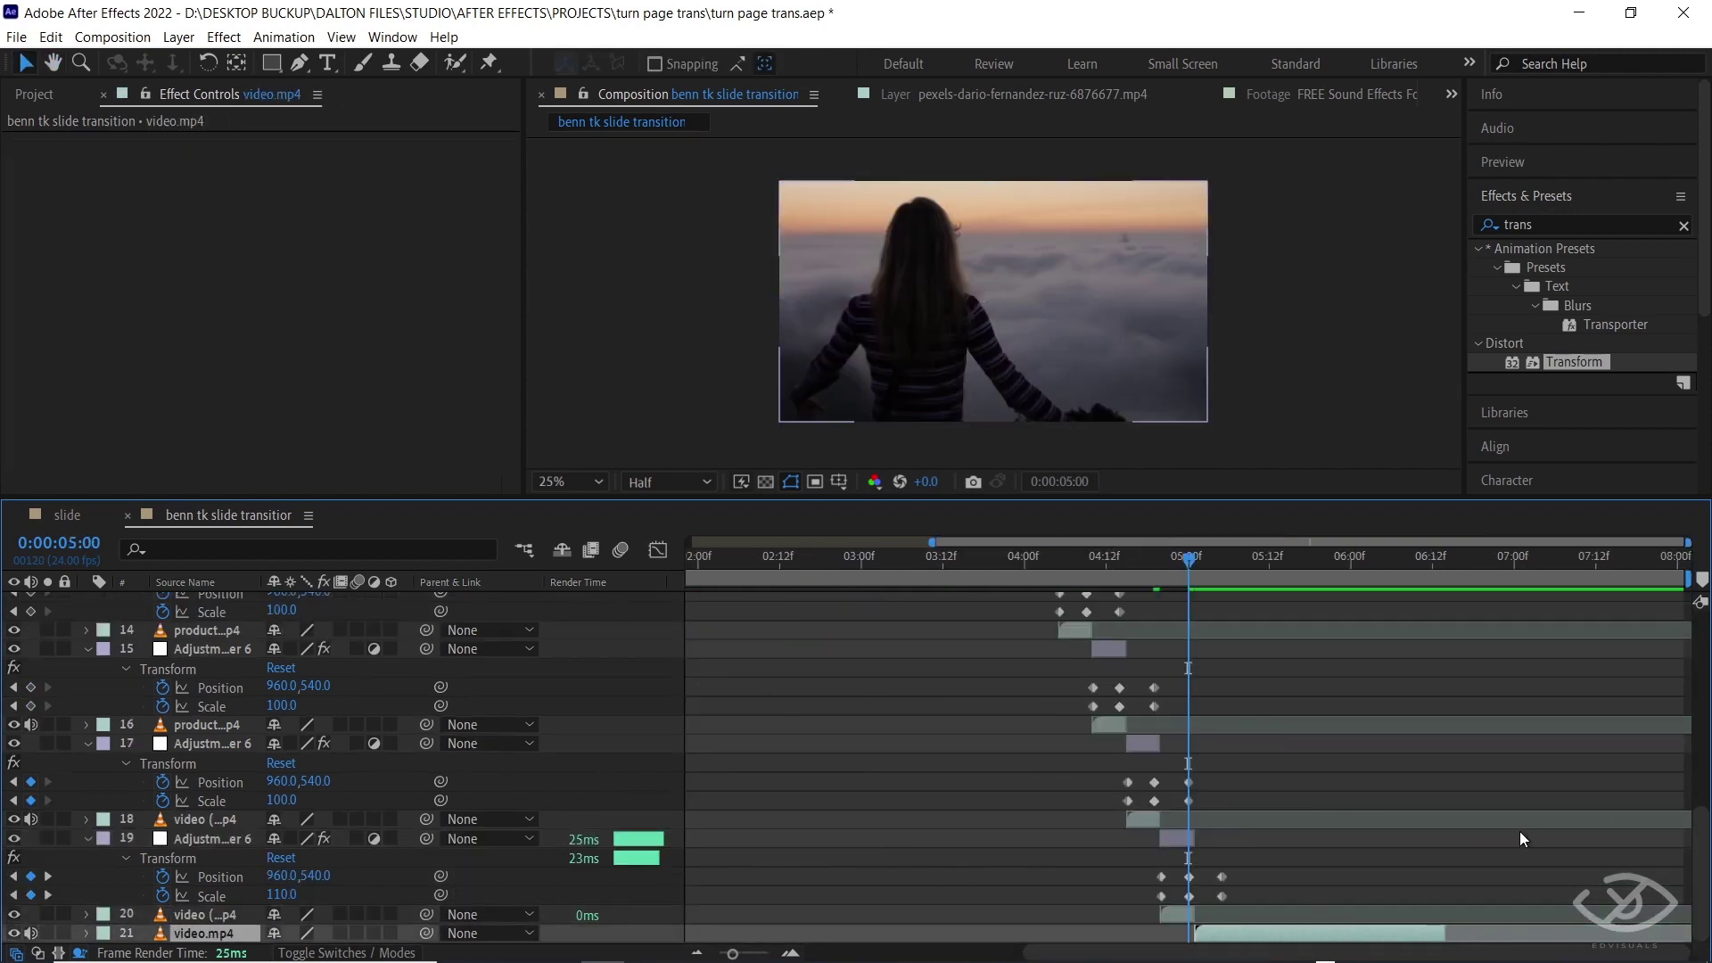
{"action": "key", "text": "equal"}
{"action": "key", "text": "equal"}
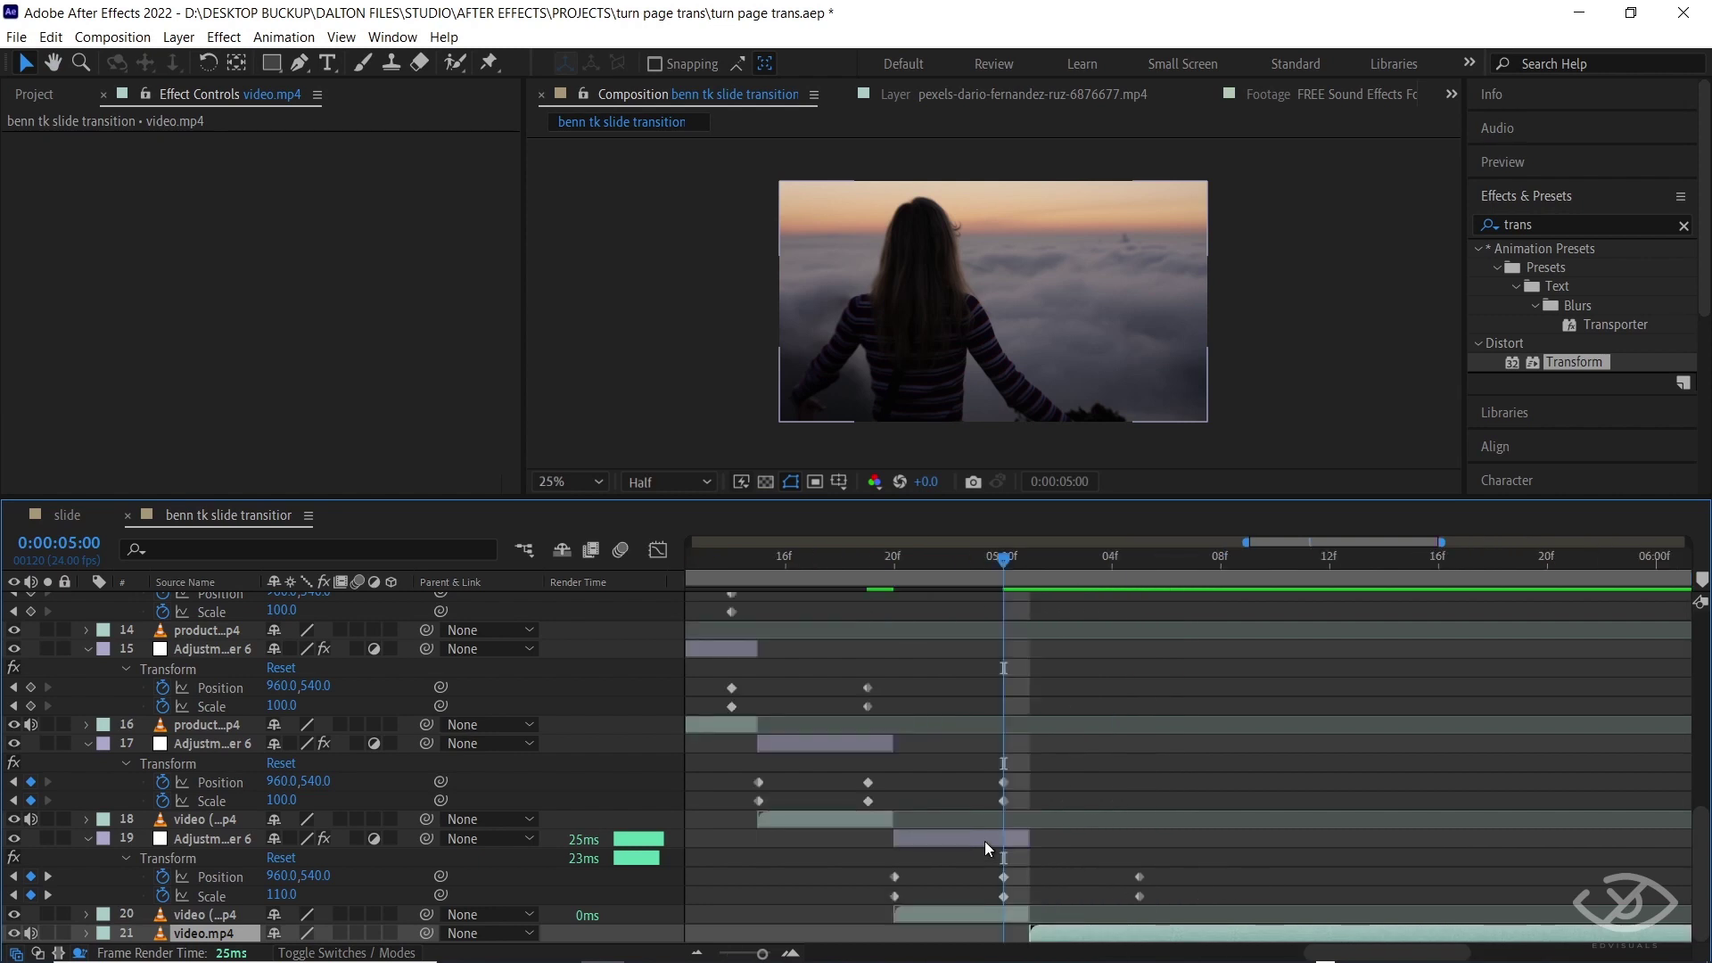
Duplicate the tenth clip's adjustment layer, place the copy directly above the last clip at the same start, and show its keyframes
{"action": "left_click", "coordinate": [984, 842]}
{"action": "left_click", "coordinate": [51, 36]}
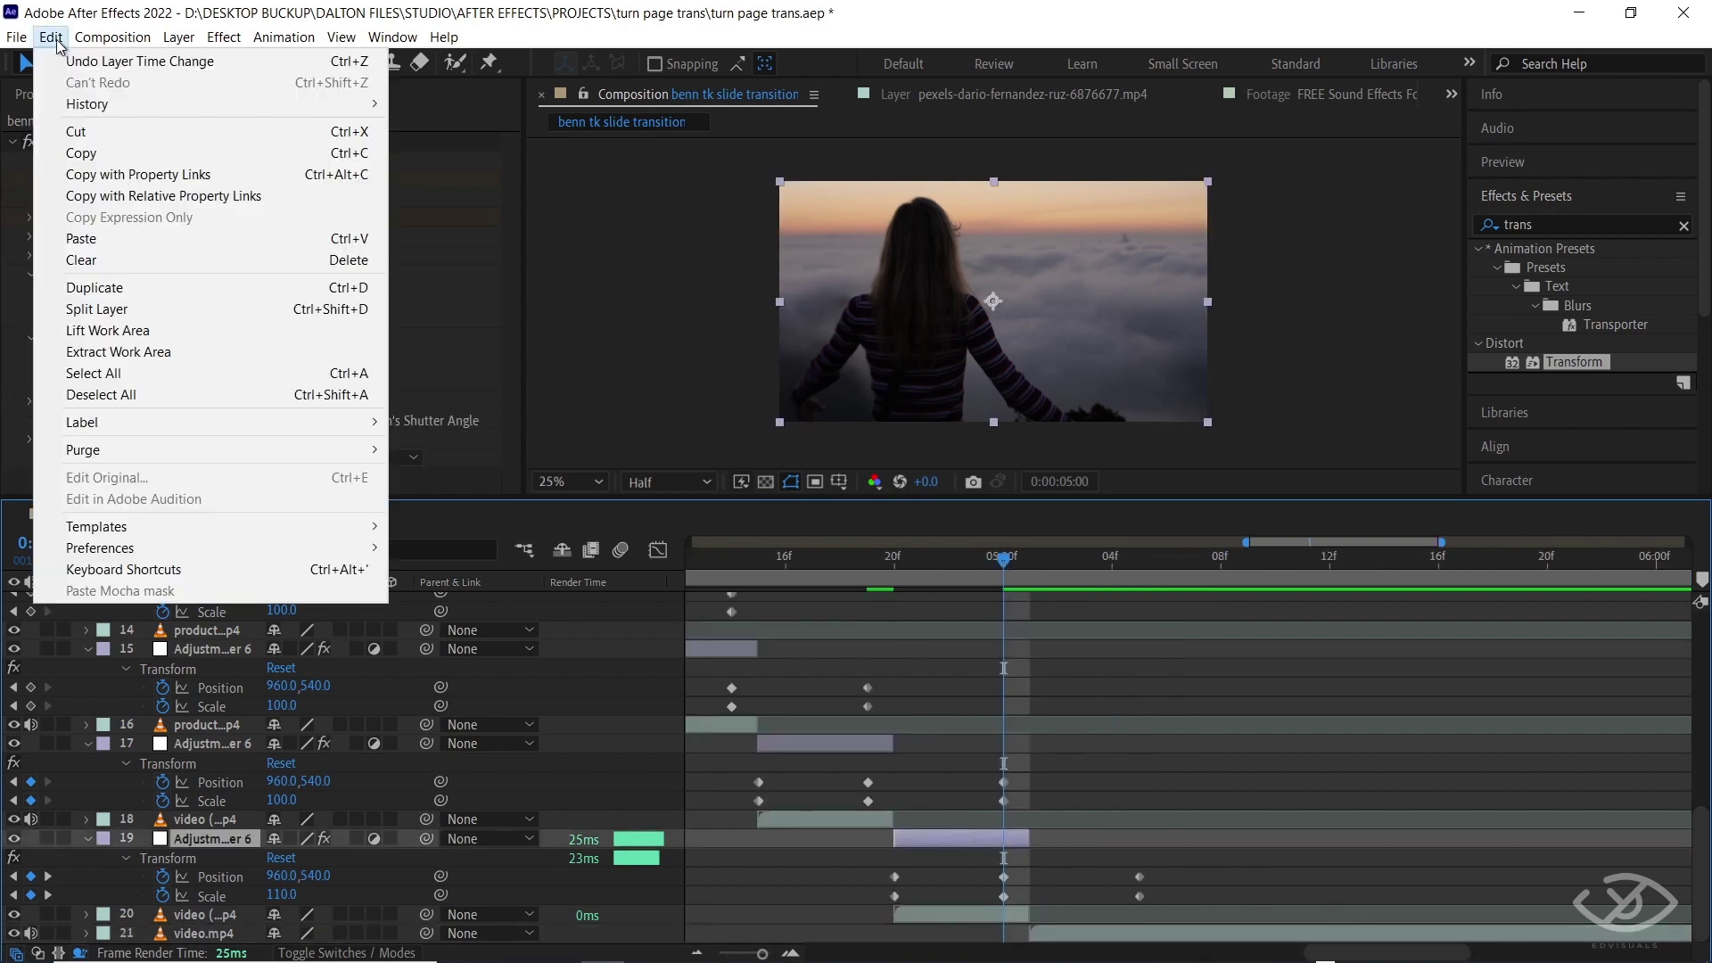
{"action": "left_click", "coordinate": [107, 282]}
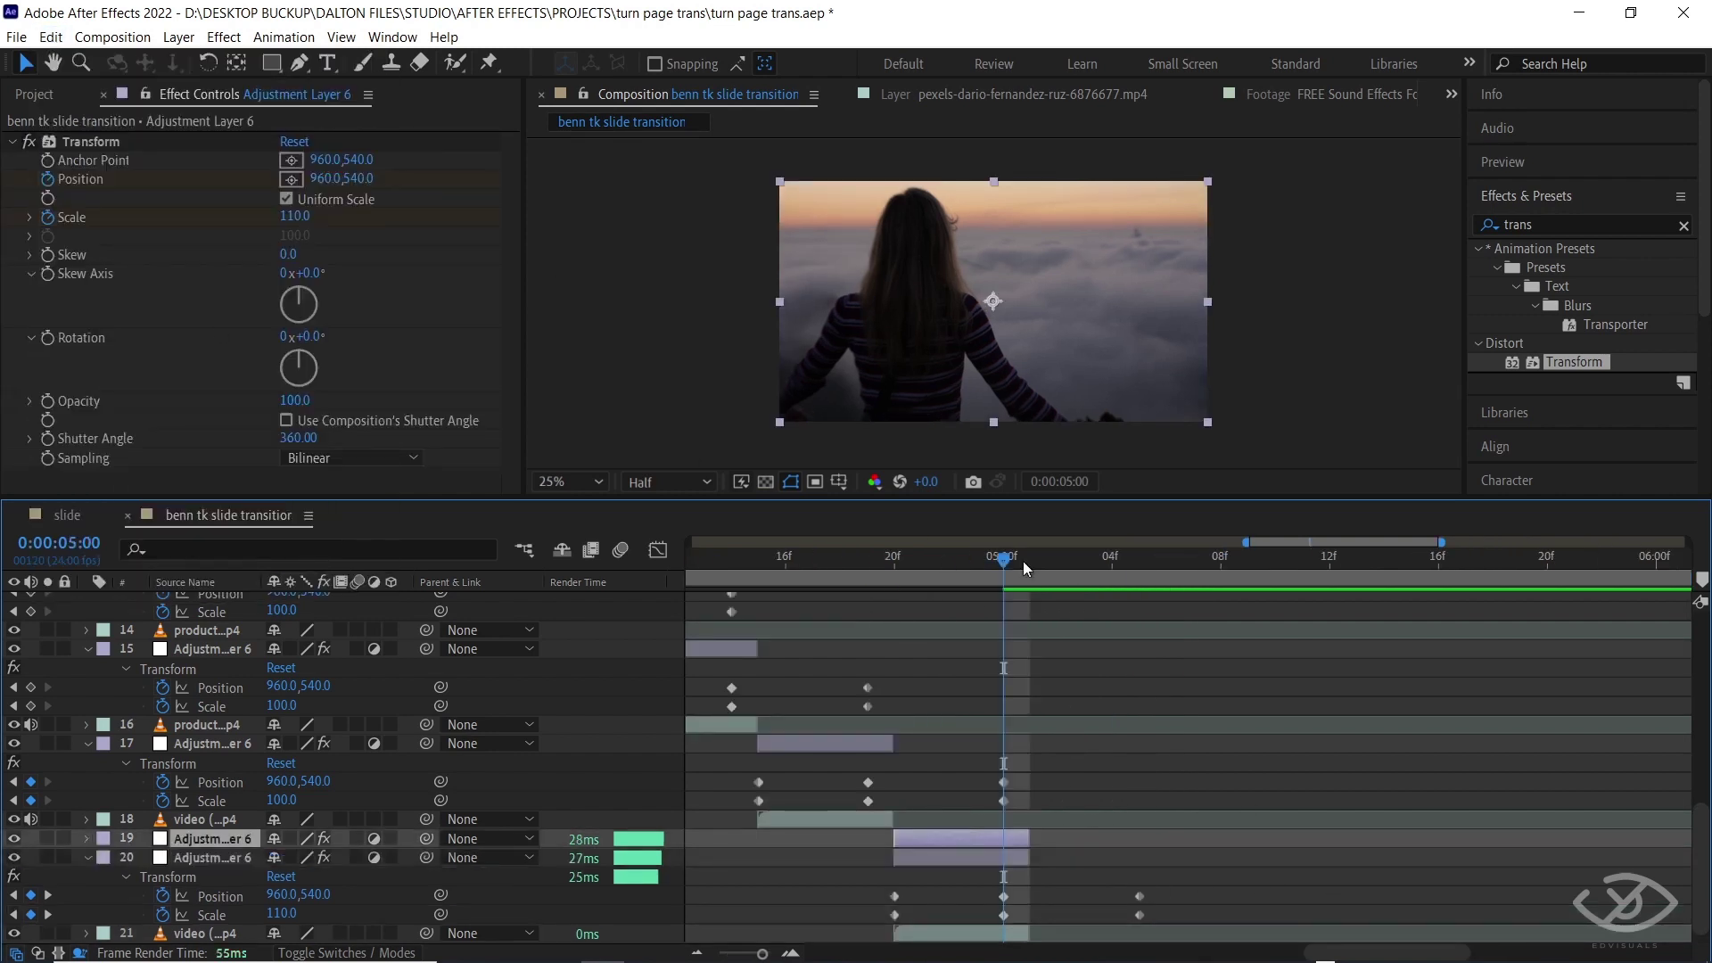
{"action": "key", "text": "ctrl+bracketleft"}
{"action": "key", "text": "ctrl+bracketleft"}
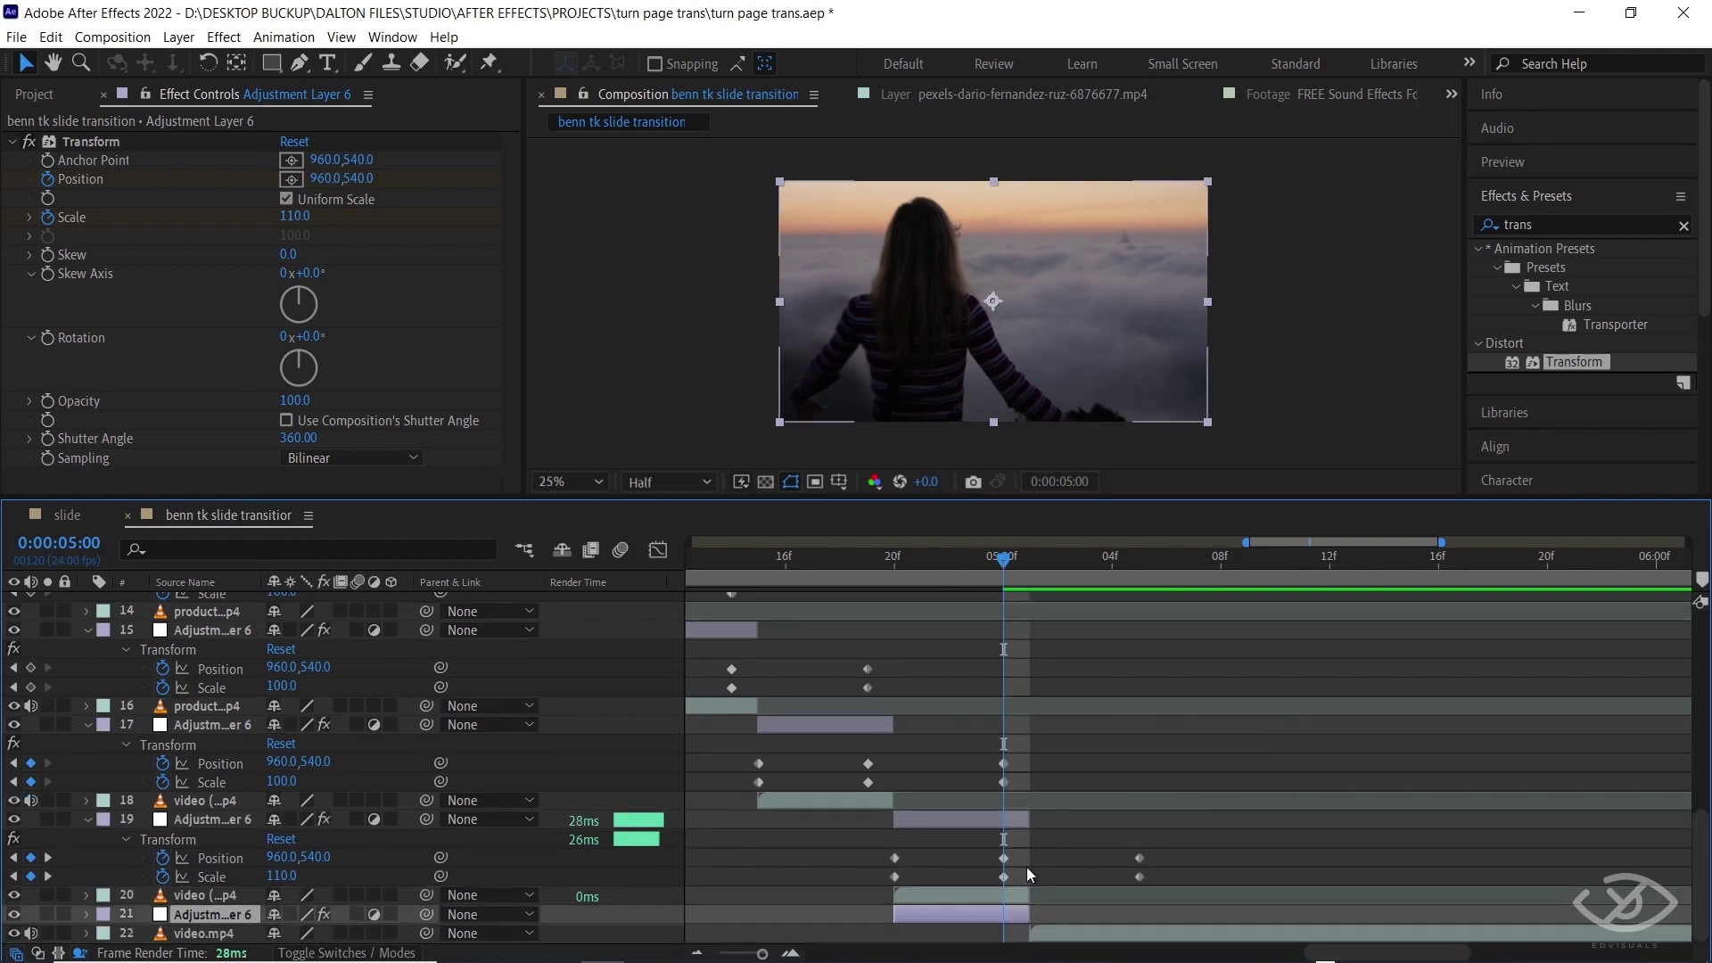
{"action": "left_click_drag", "start_coordinate": [966, 909], "coordinate": [1106, 910]}
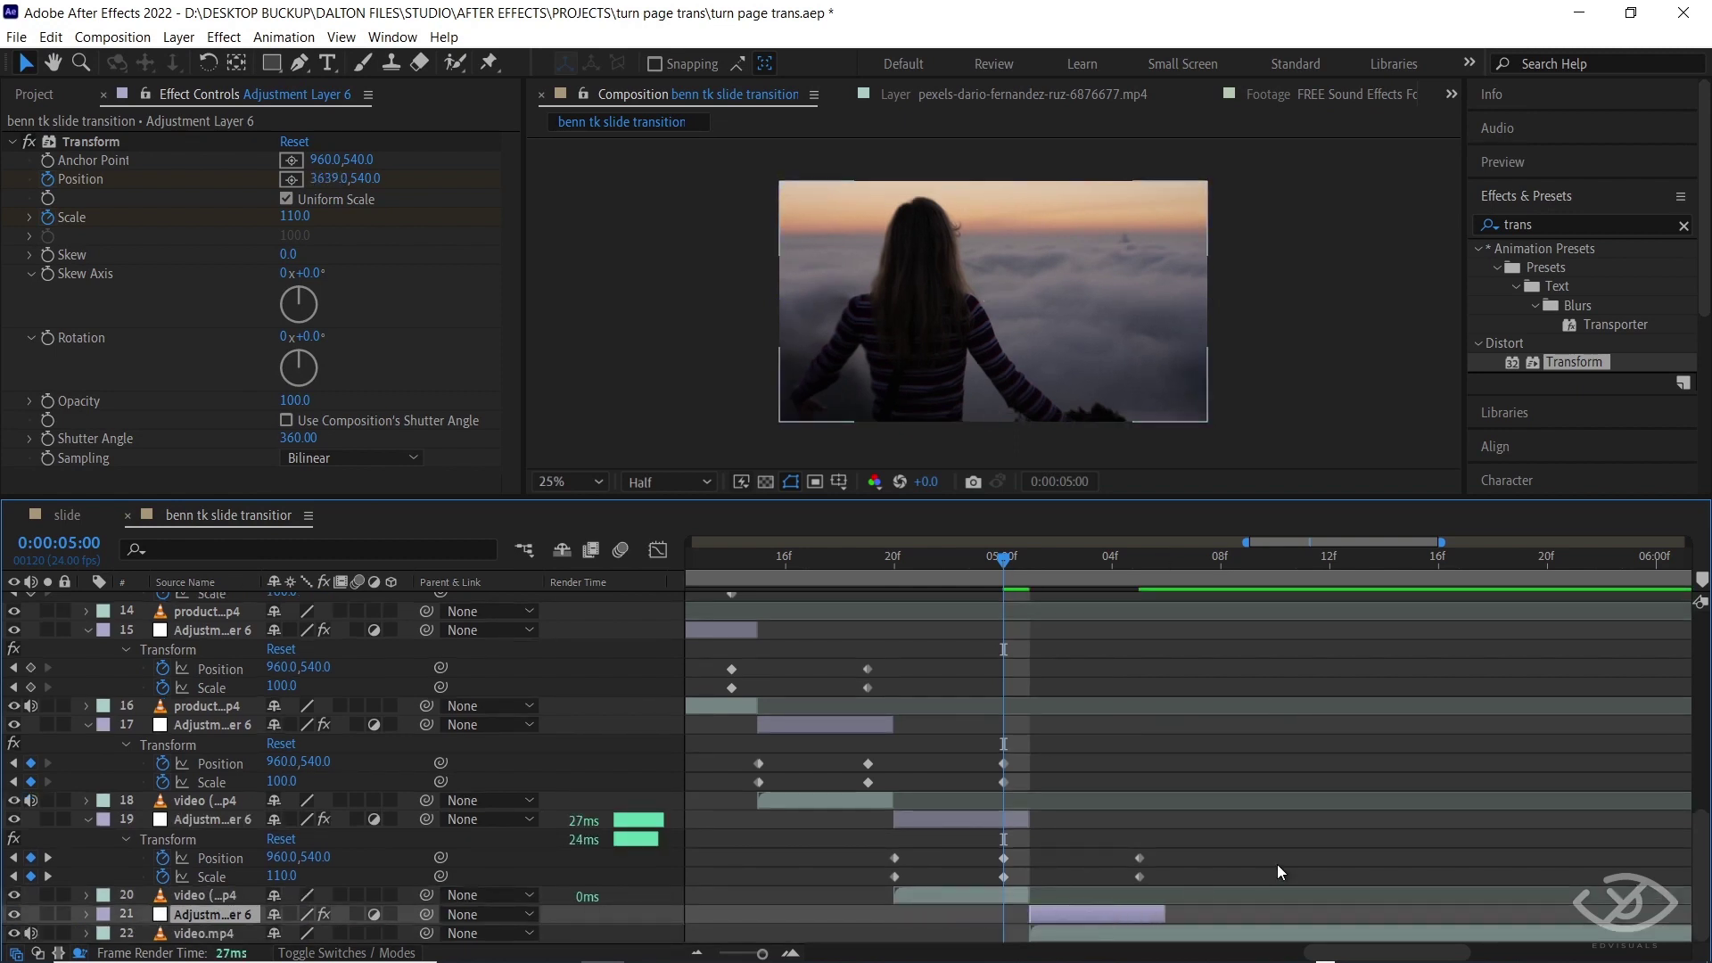
{"action": "key", "text": "u"}
Extend the end of the last clip's adjustment layer to its final keyframe and play back the sequence
{"action": "left_click_drag", "start_coordinate": [1347, 864], "coordinate": [1269, 687]}
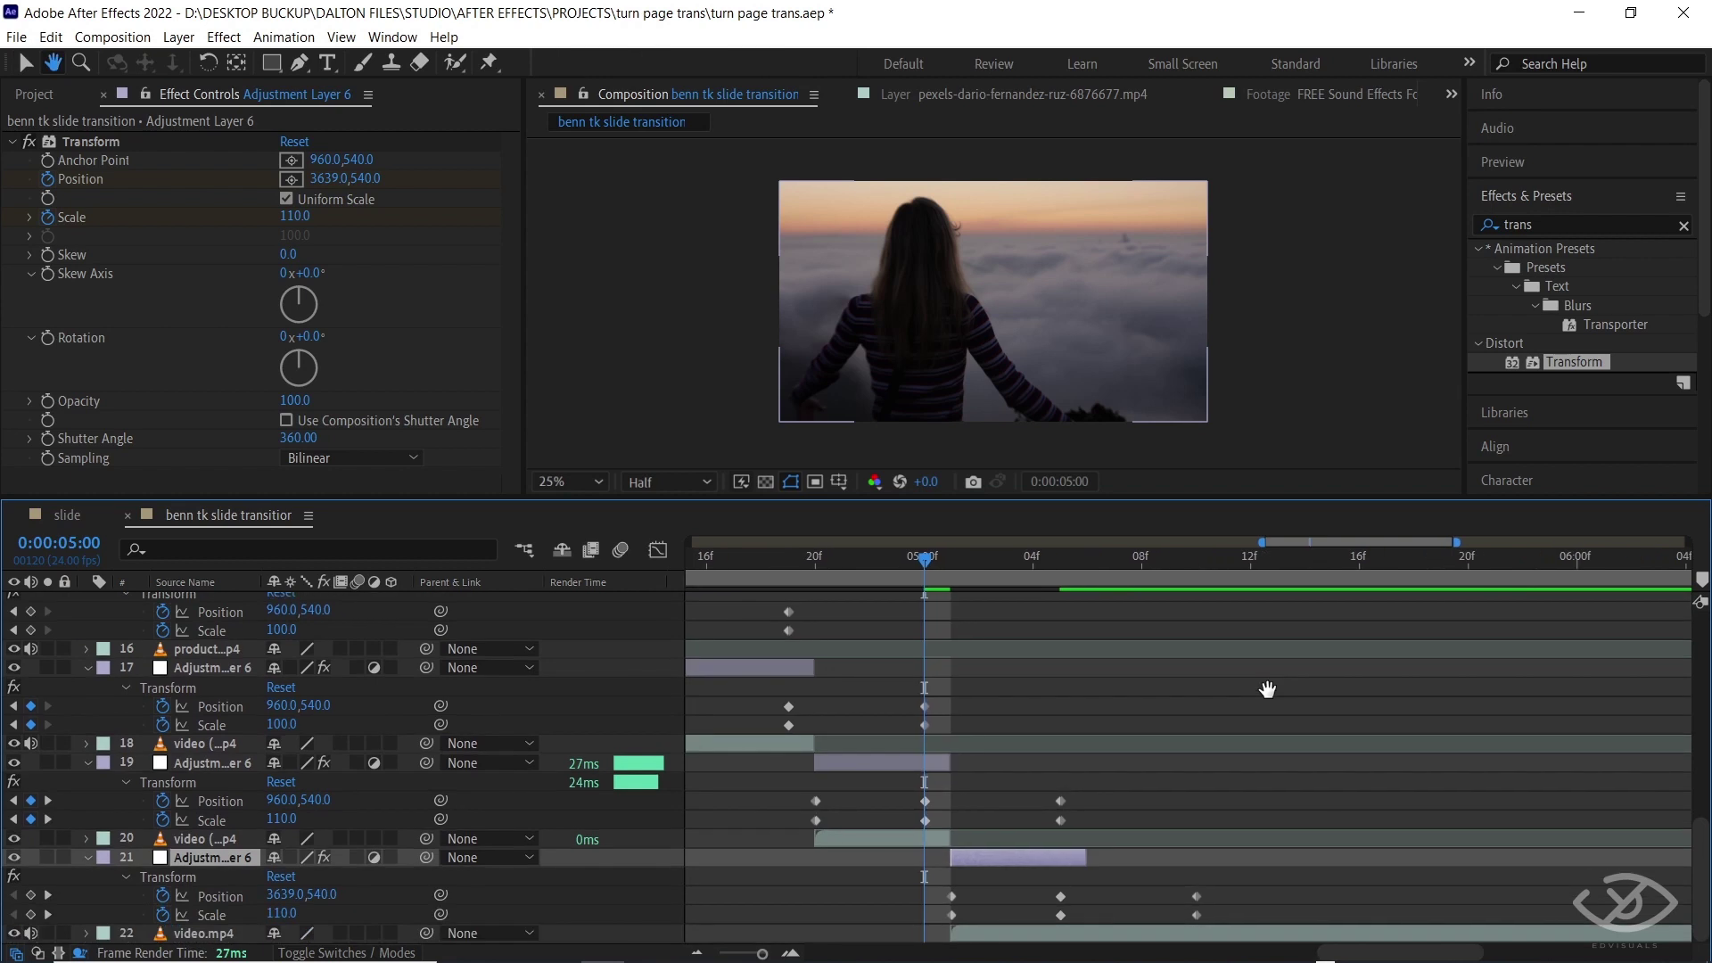
{"action": "left_click_drag", "start_coordinate": [1090, 856], "coordinate": [1195, 878]}
{"action": "key", "text": "space"}
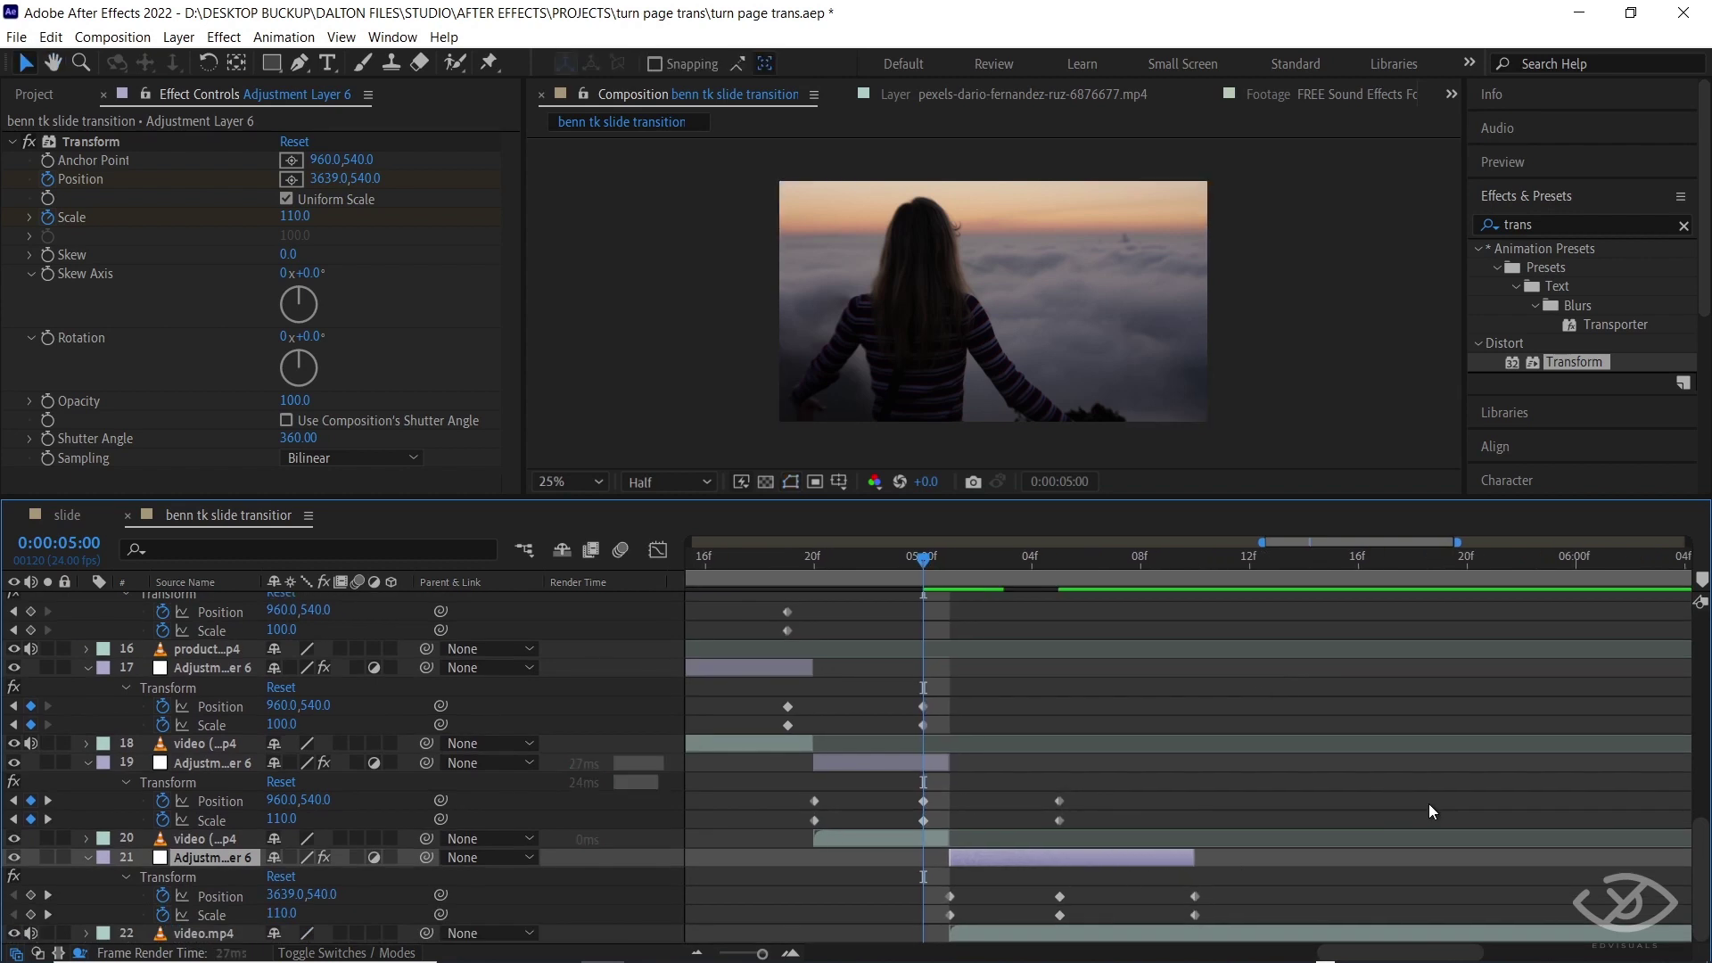
{"action": "key", "text": "minus"}
{"action": "key", "text": "minus"}
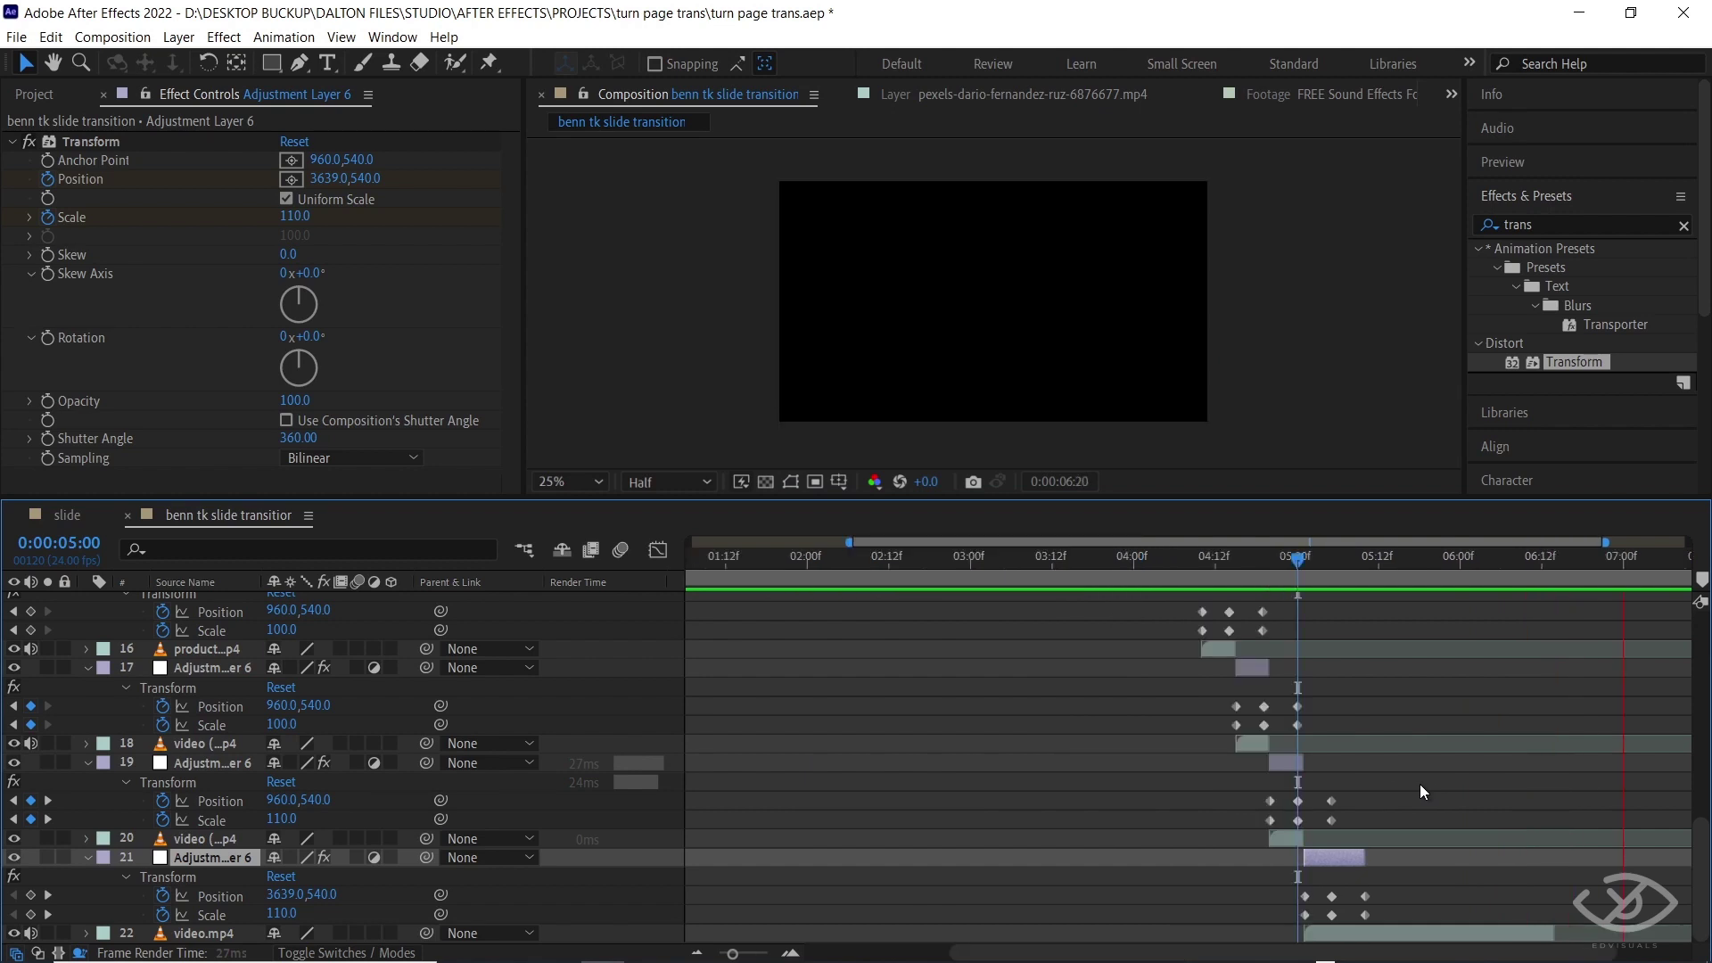